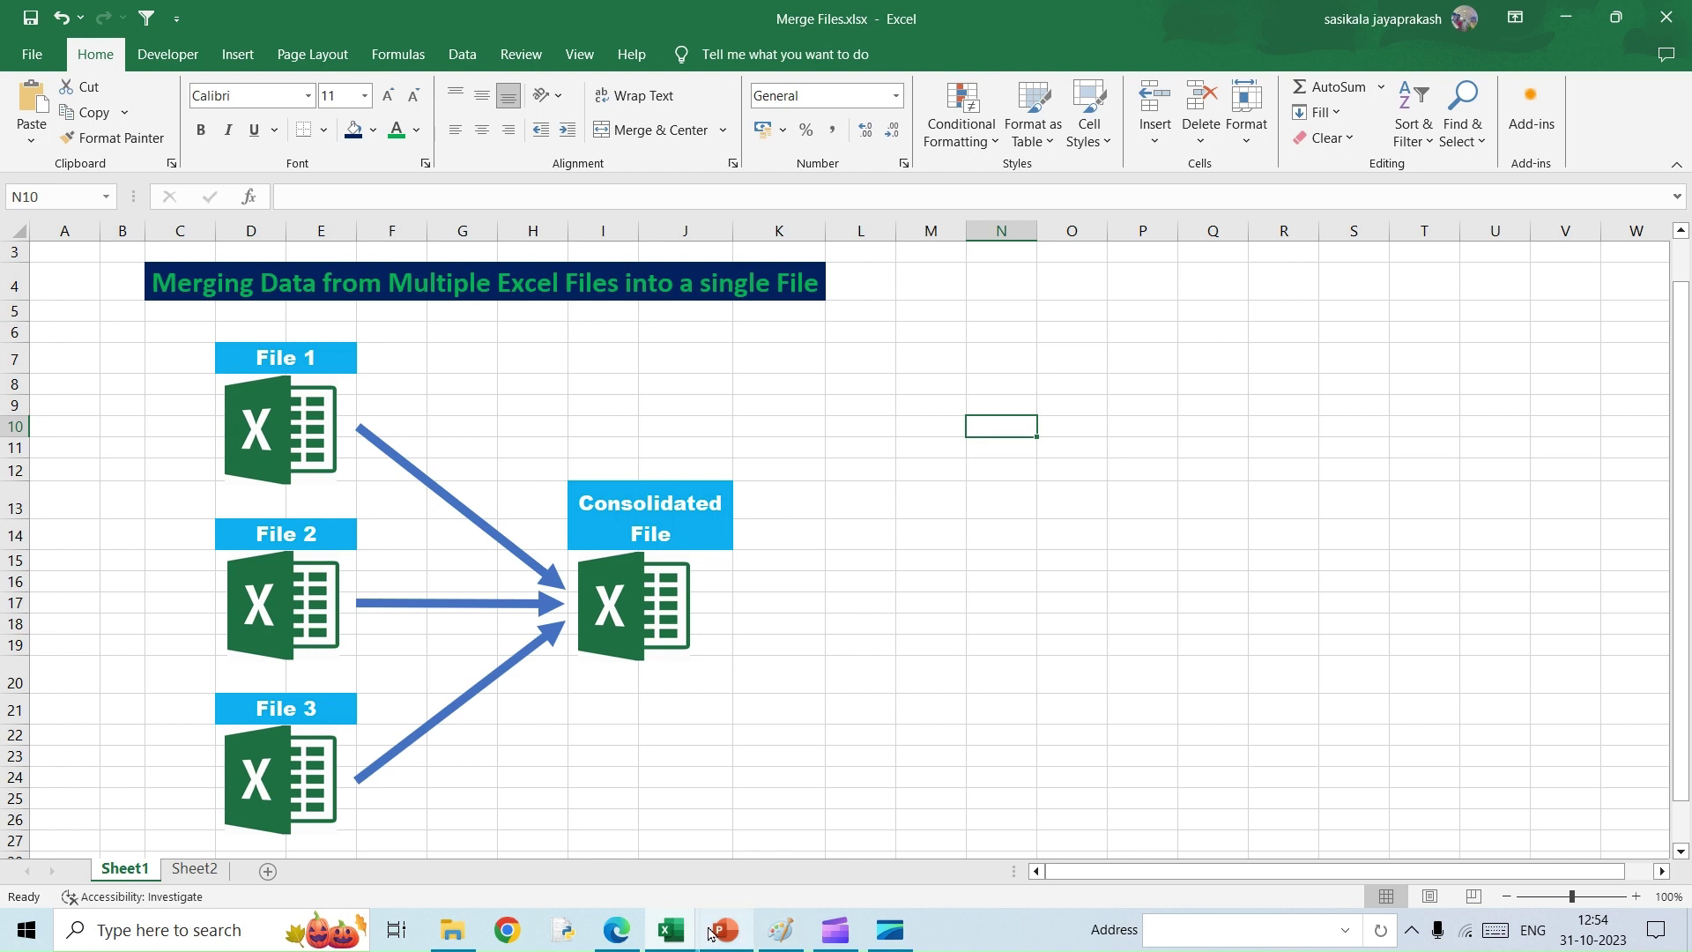
- Bring the File2019.xlsx workbook with the 2019 Chennai and Pune records to the front
click(677, 933)
click(377, 860)
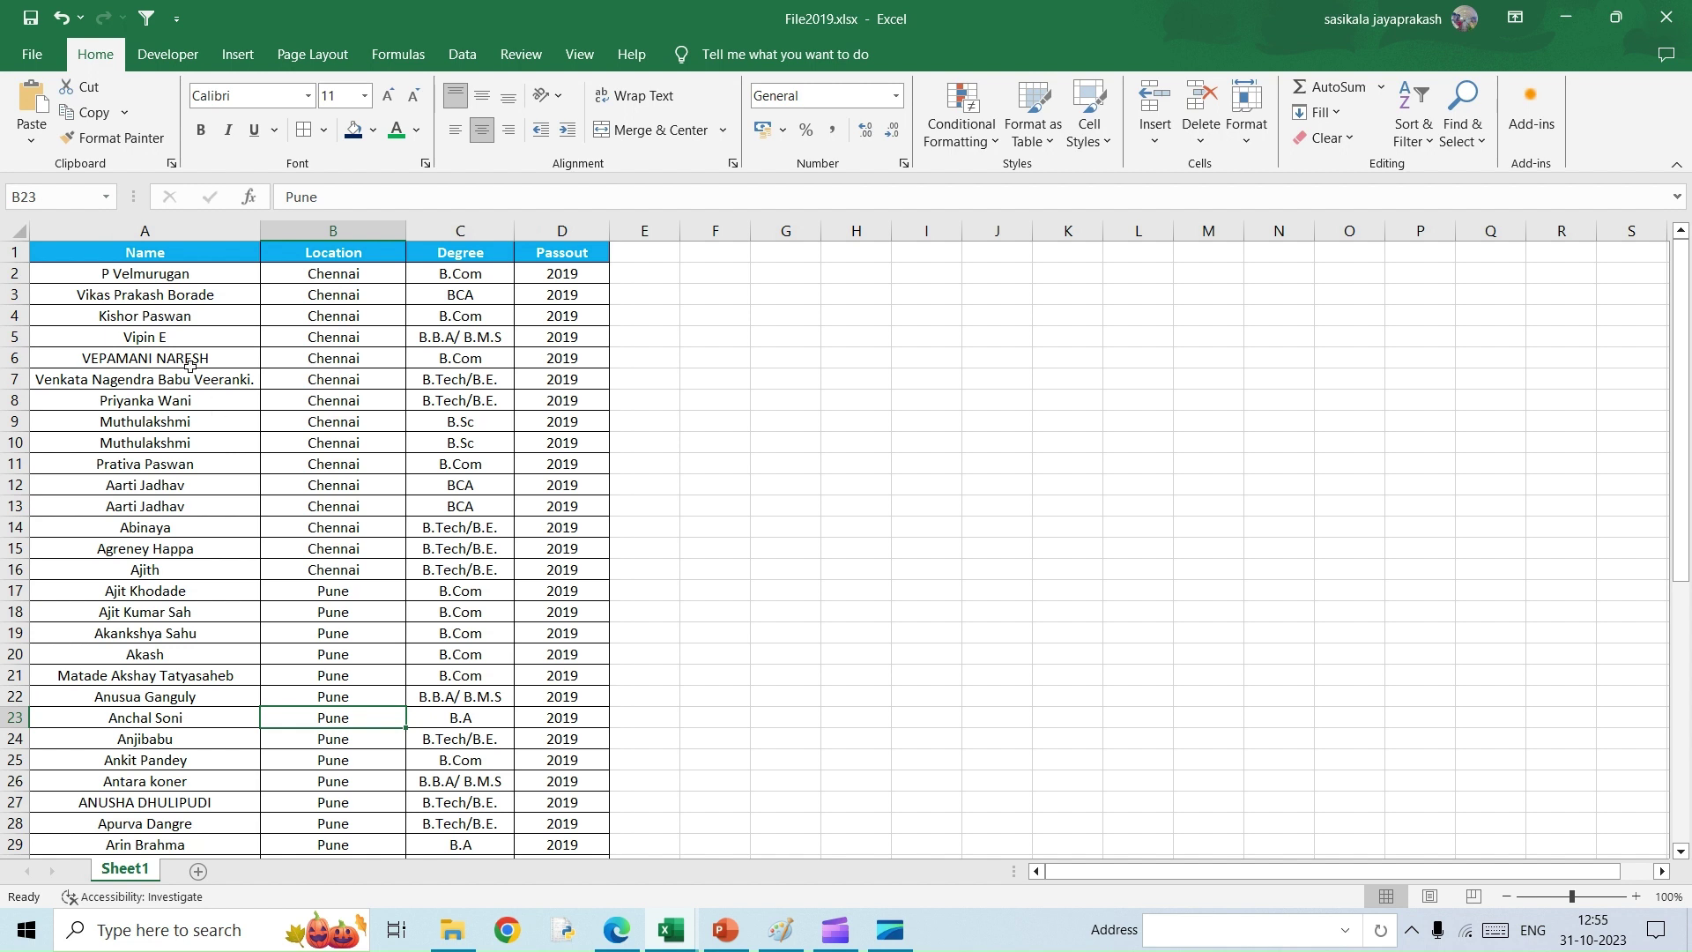
- Select and deselect the Name column, then view File2020.xlsx and move on to File2021.xlsx
click(145, 234)
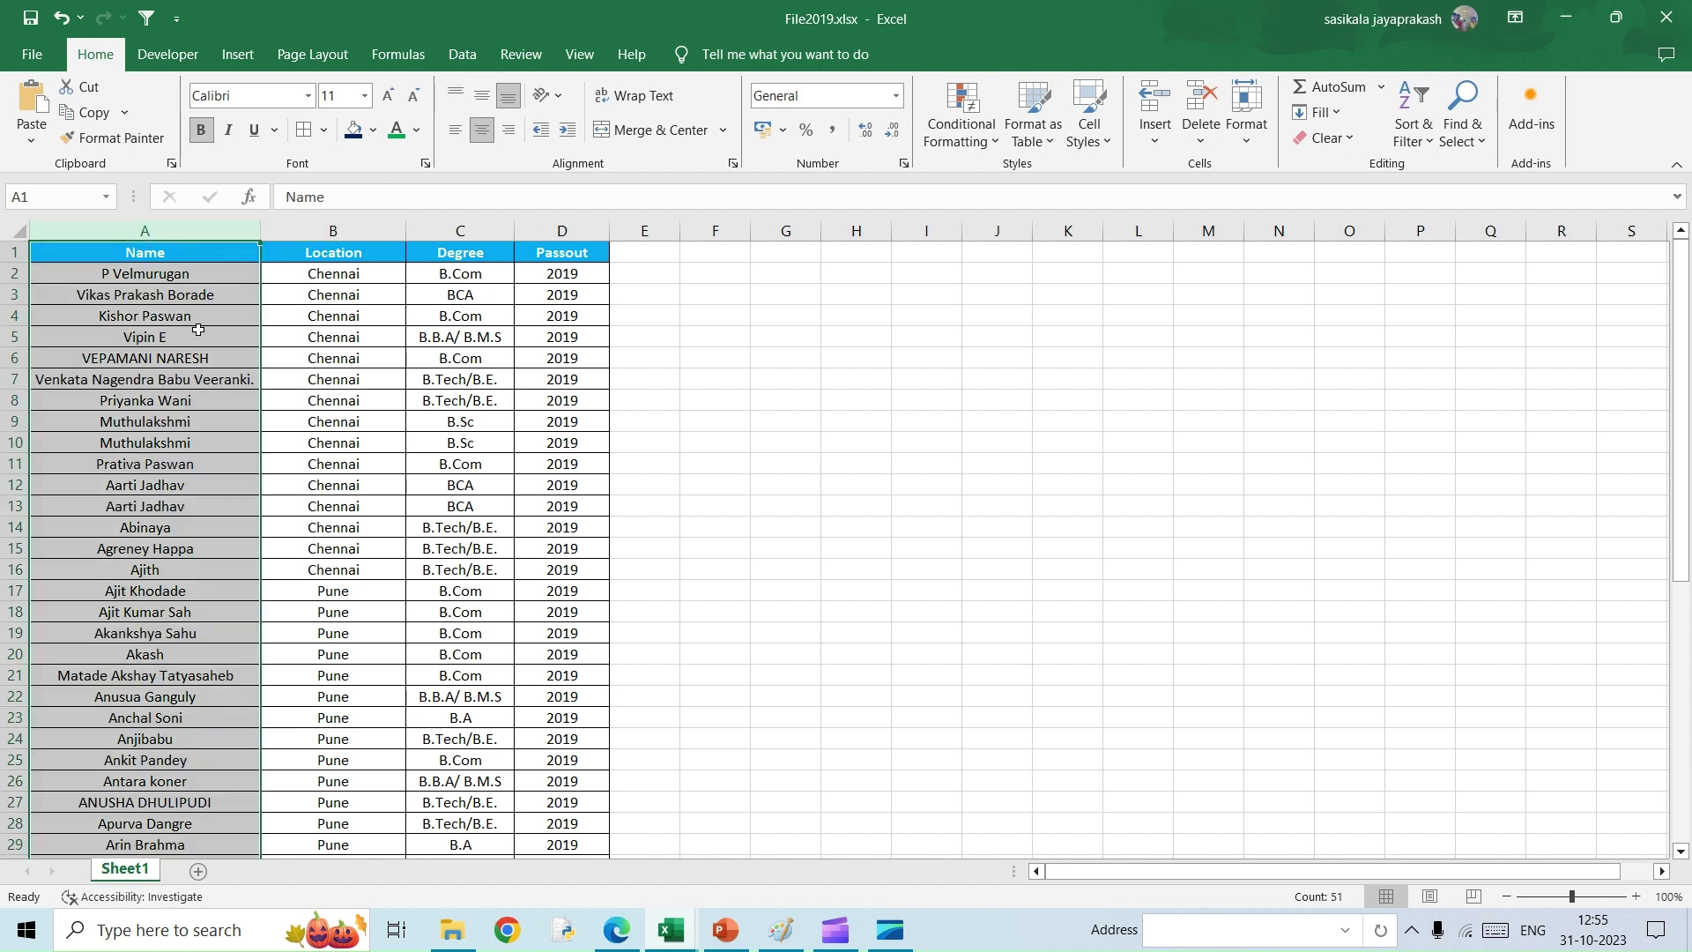
click(450, 735)
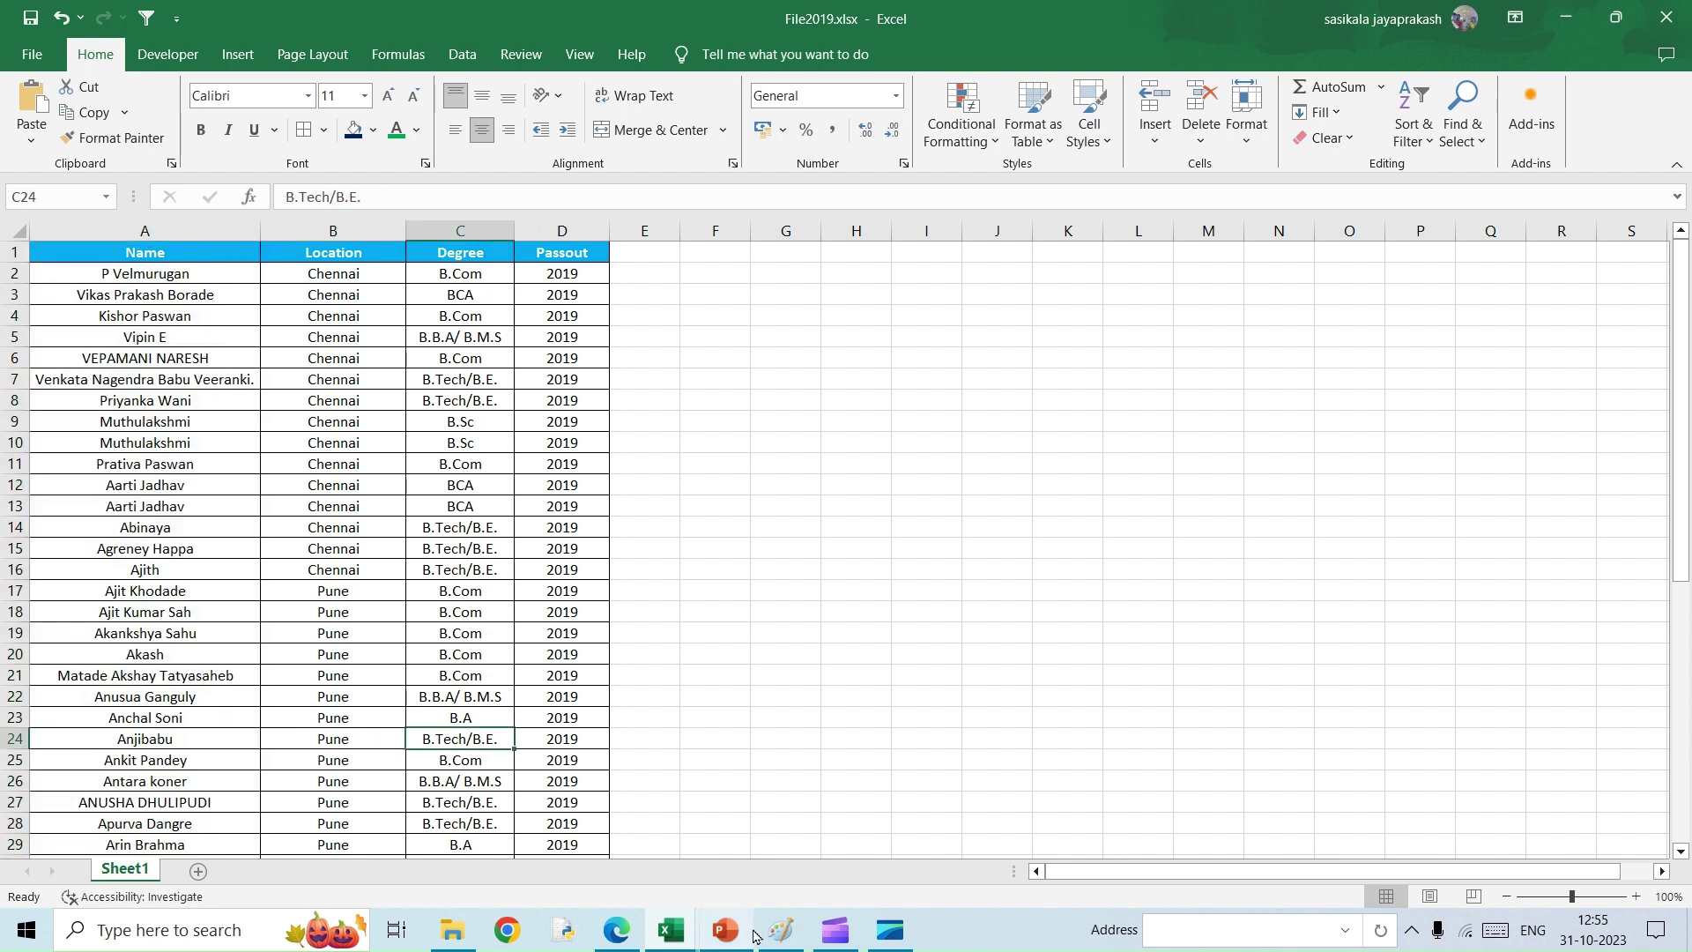
mouse_move(669, 936)
click(560, 830)
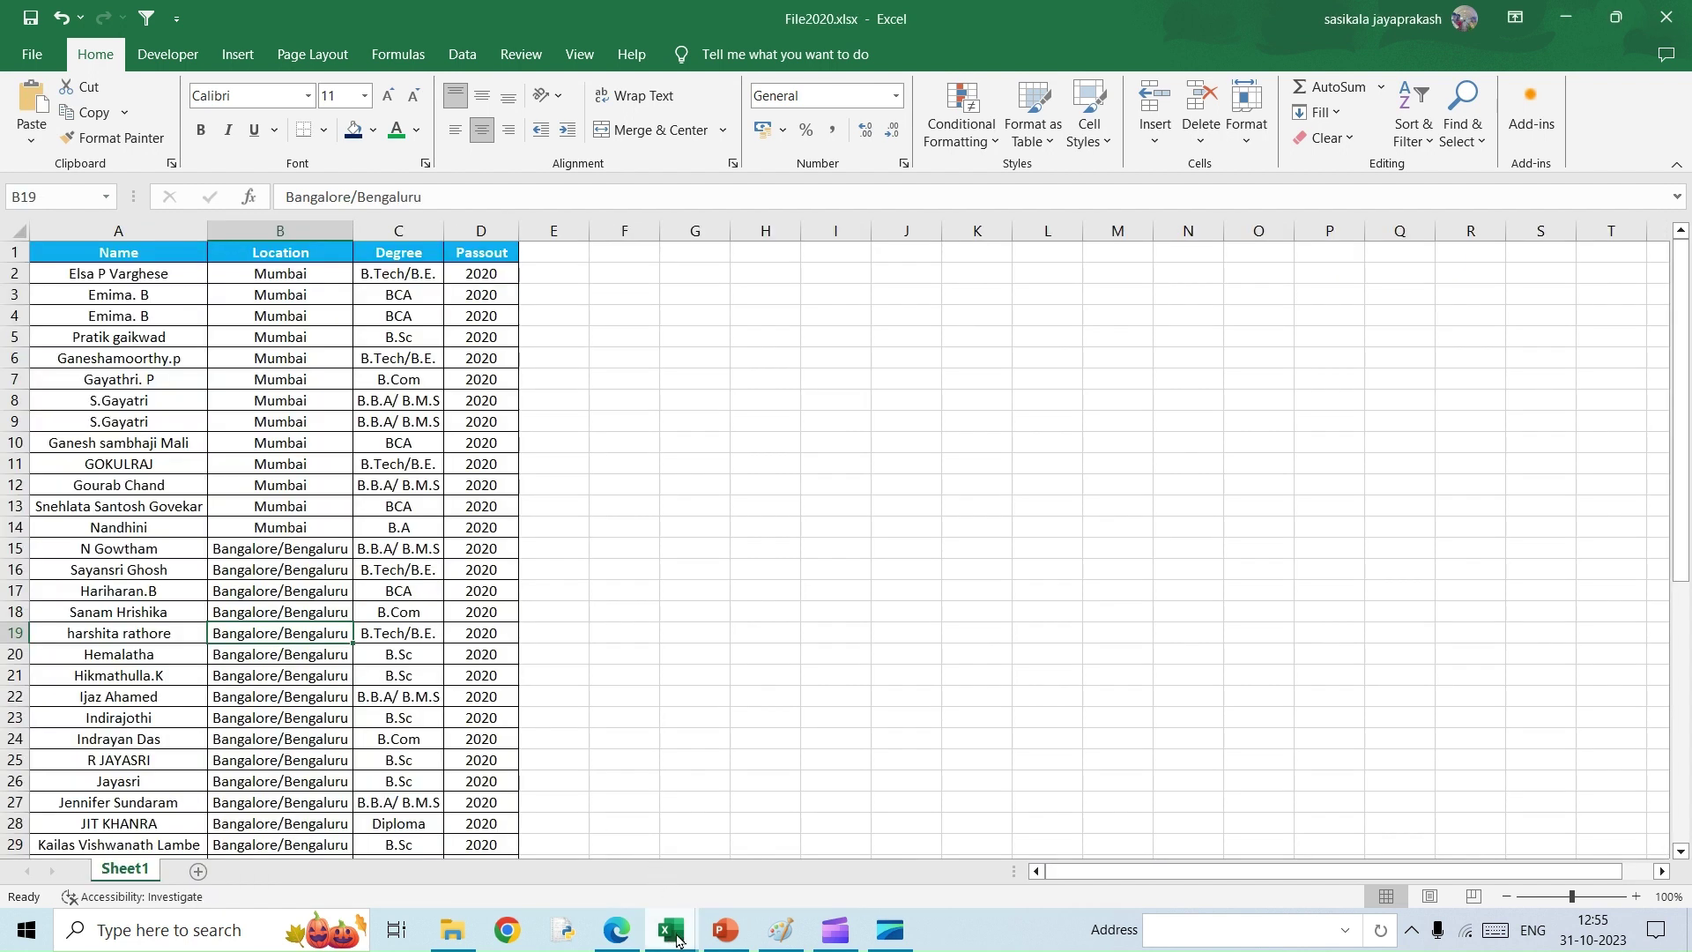
mouse_move(677, 938)
click(787, 881)
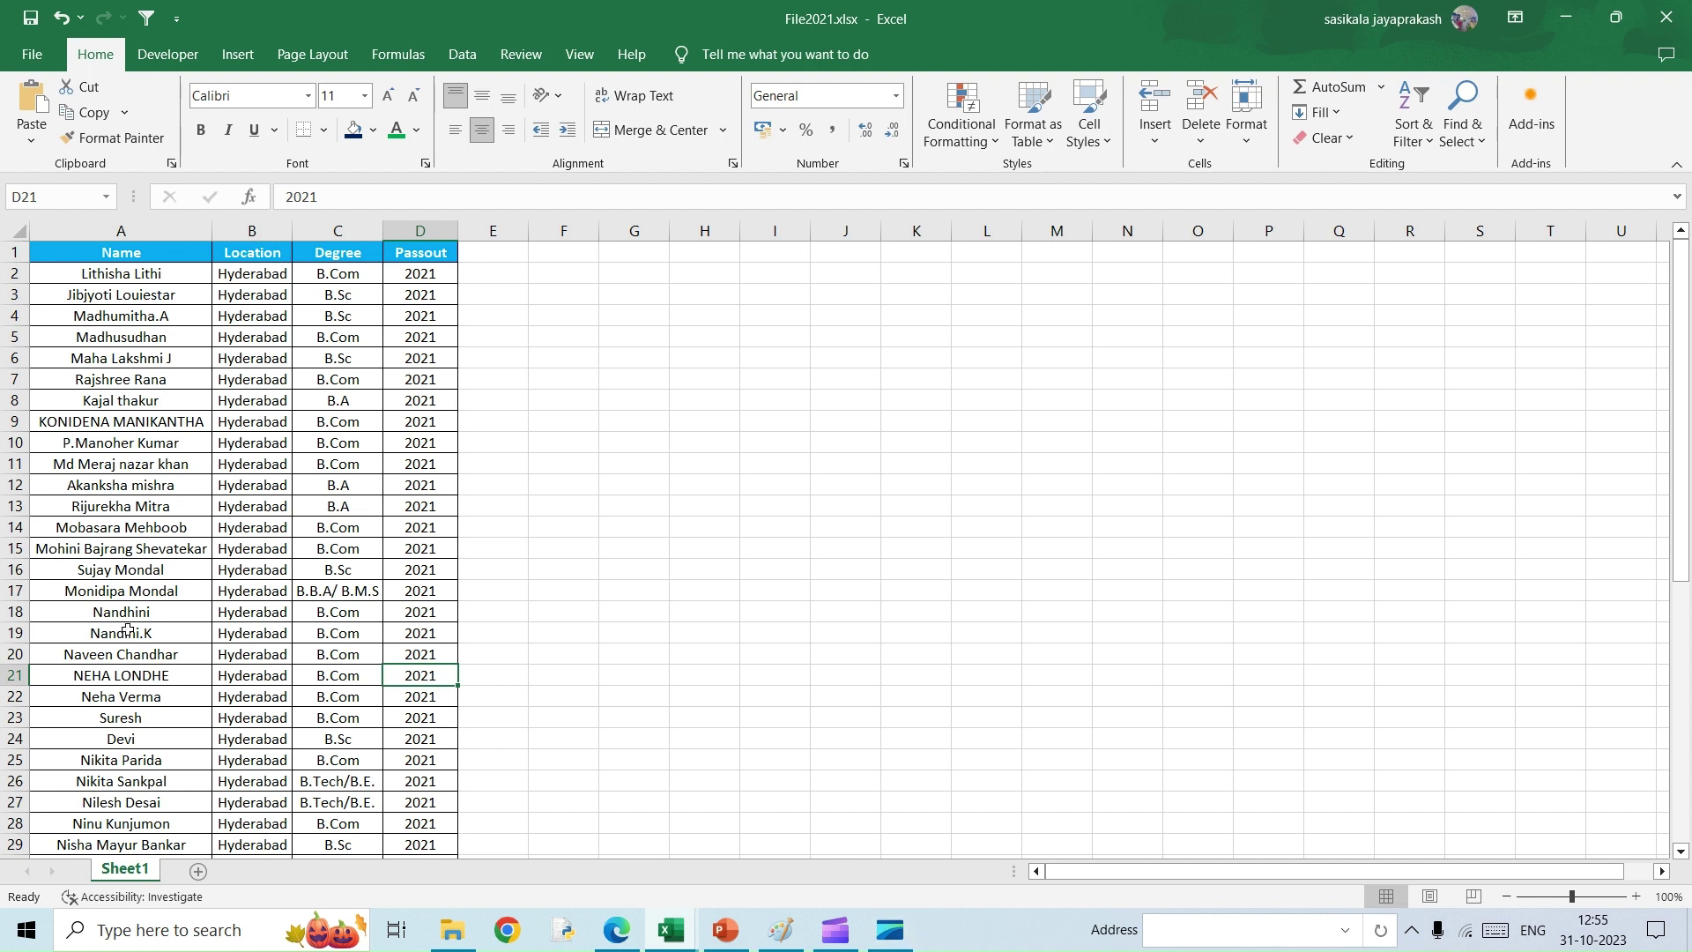
- In File2019.xlsx, turn the A1:D51 data block into a table with headers
click(670, 930)
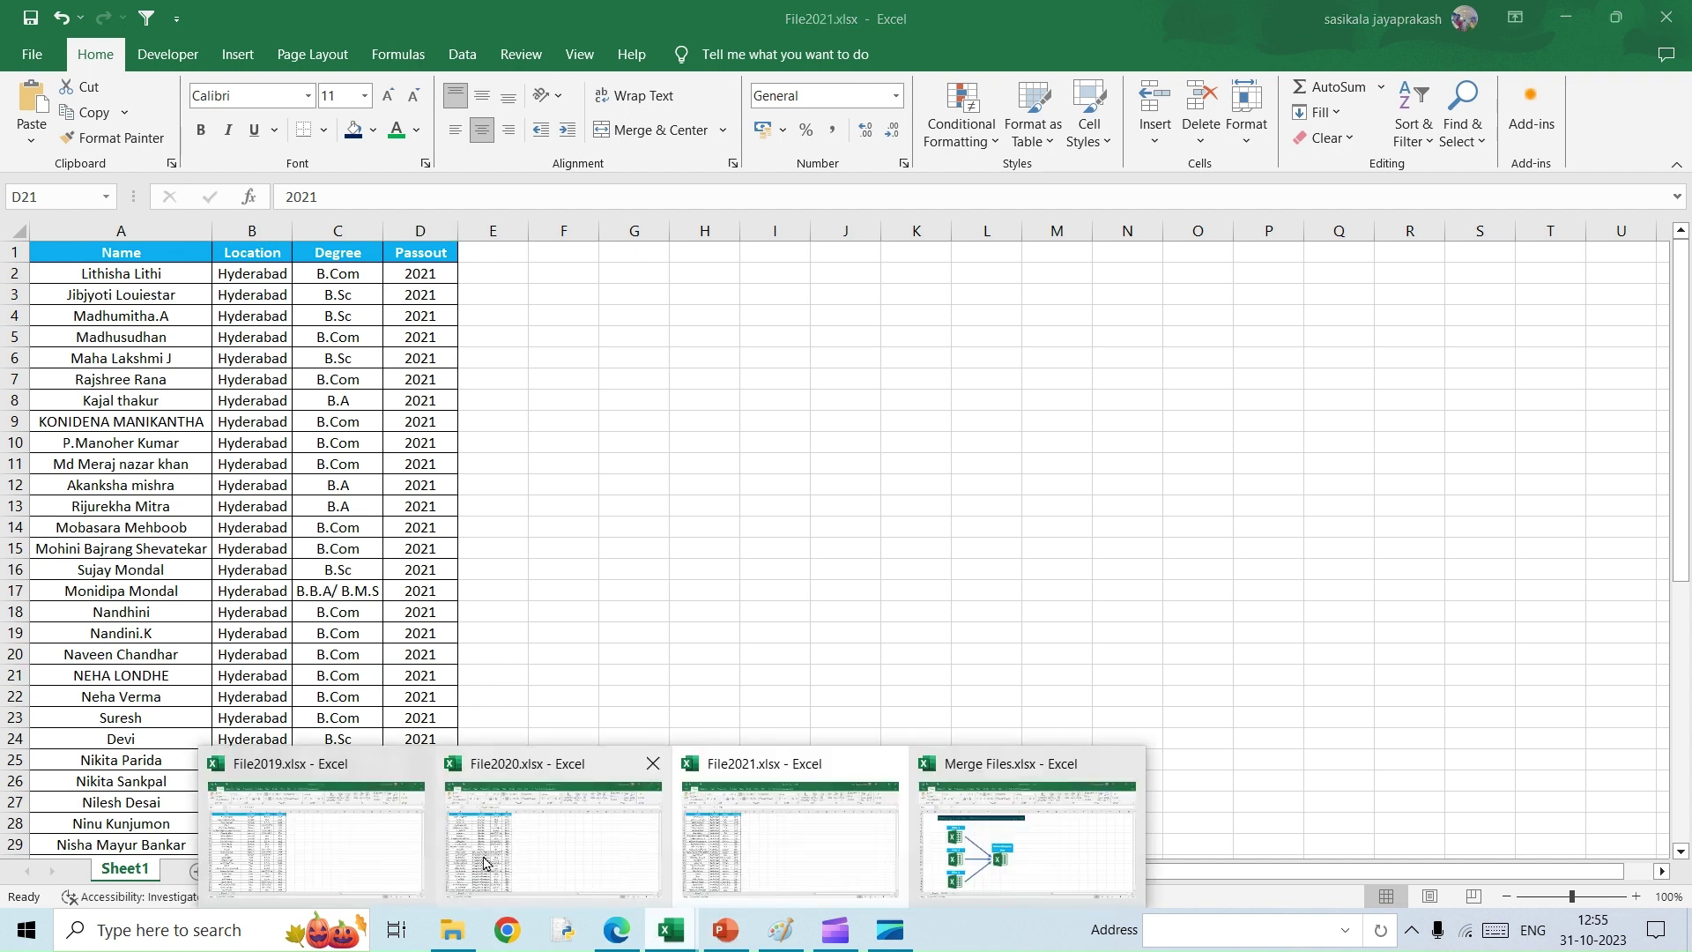
click(335, 833)
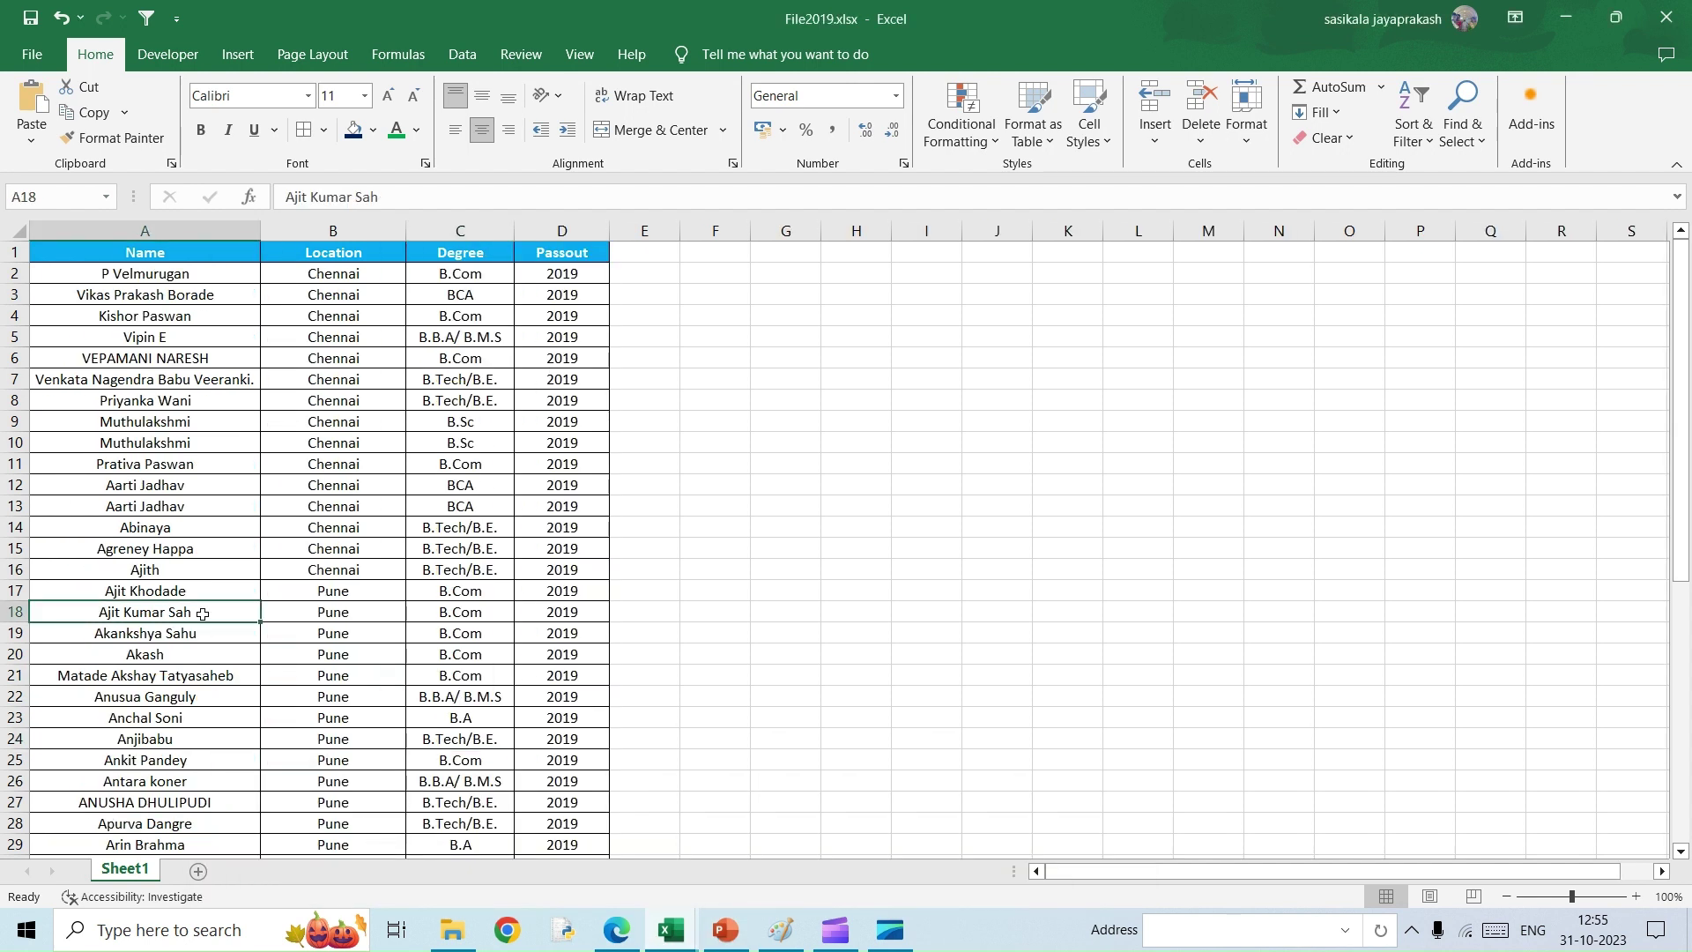
key(ctrl+a)
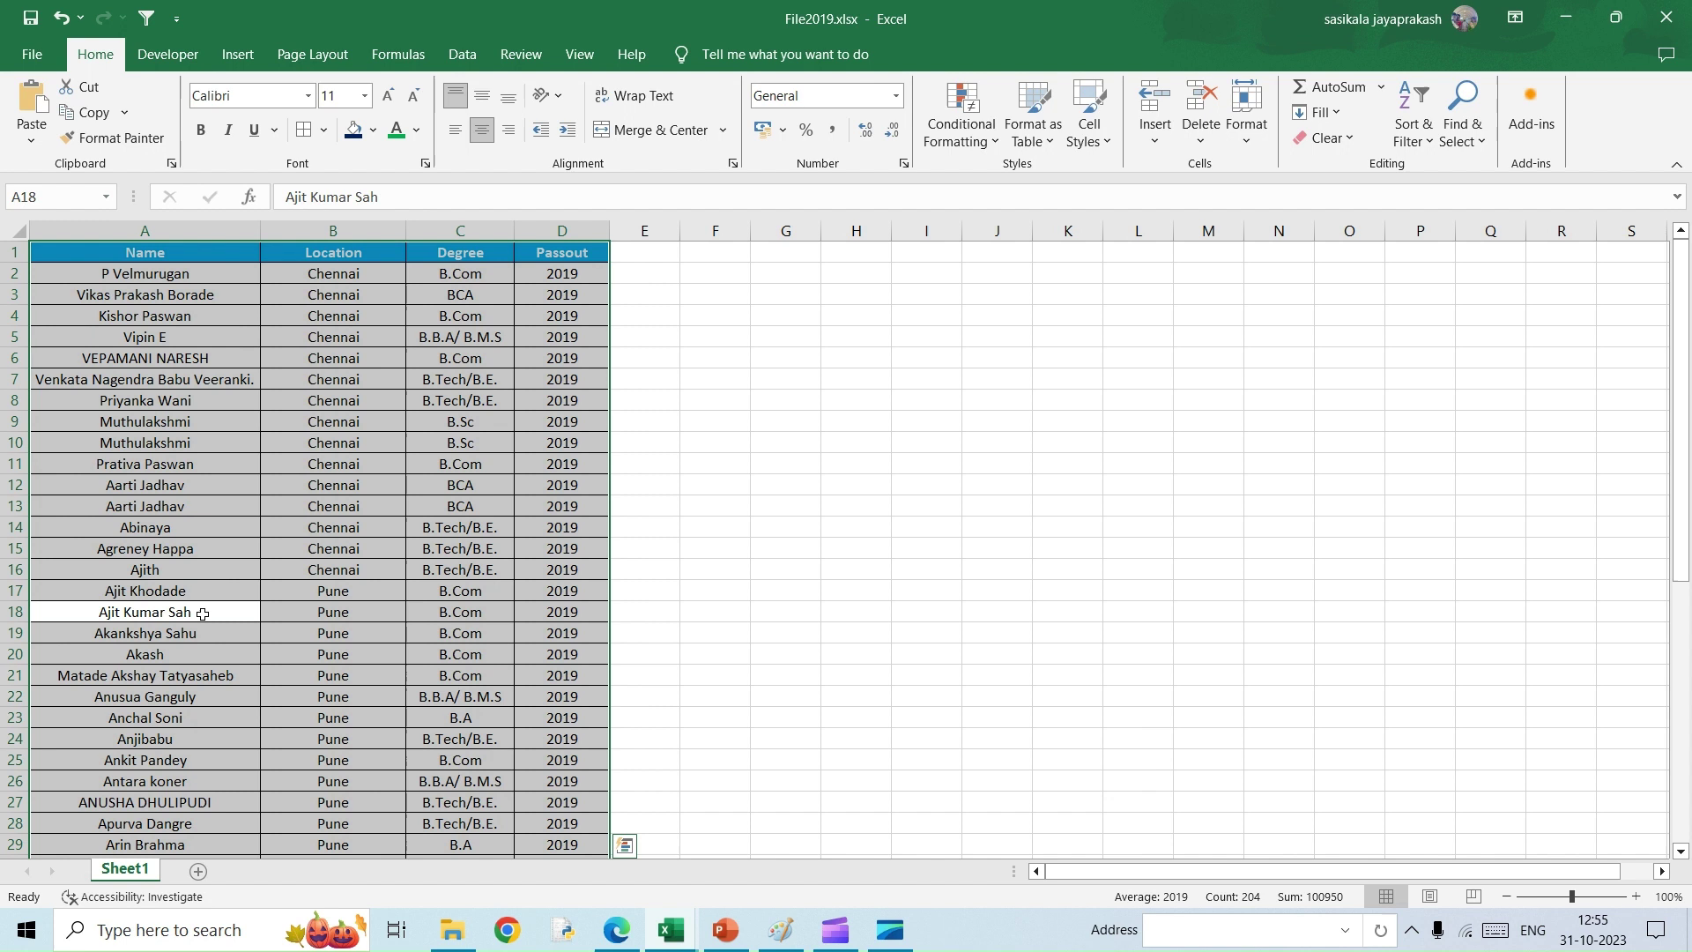
key(ctrl+t)
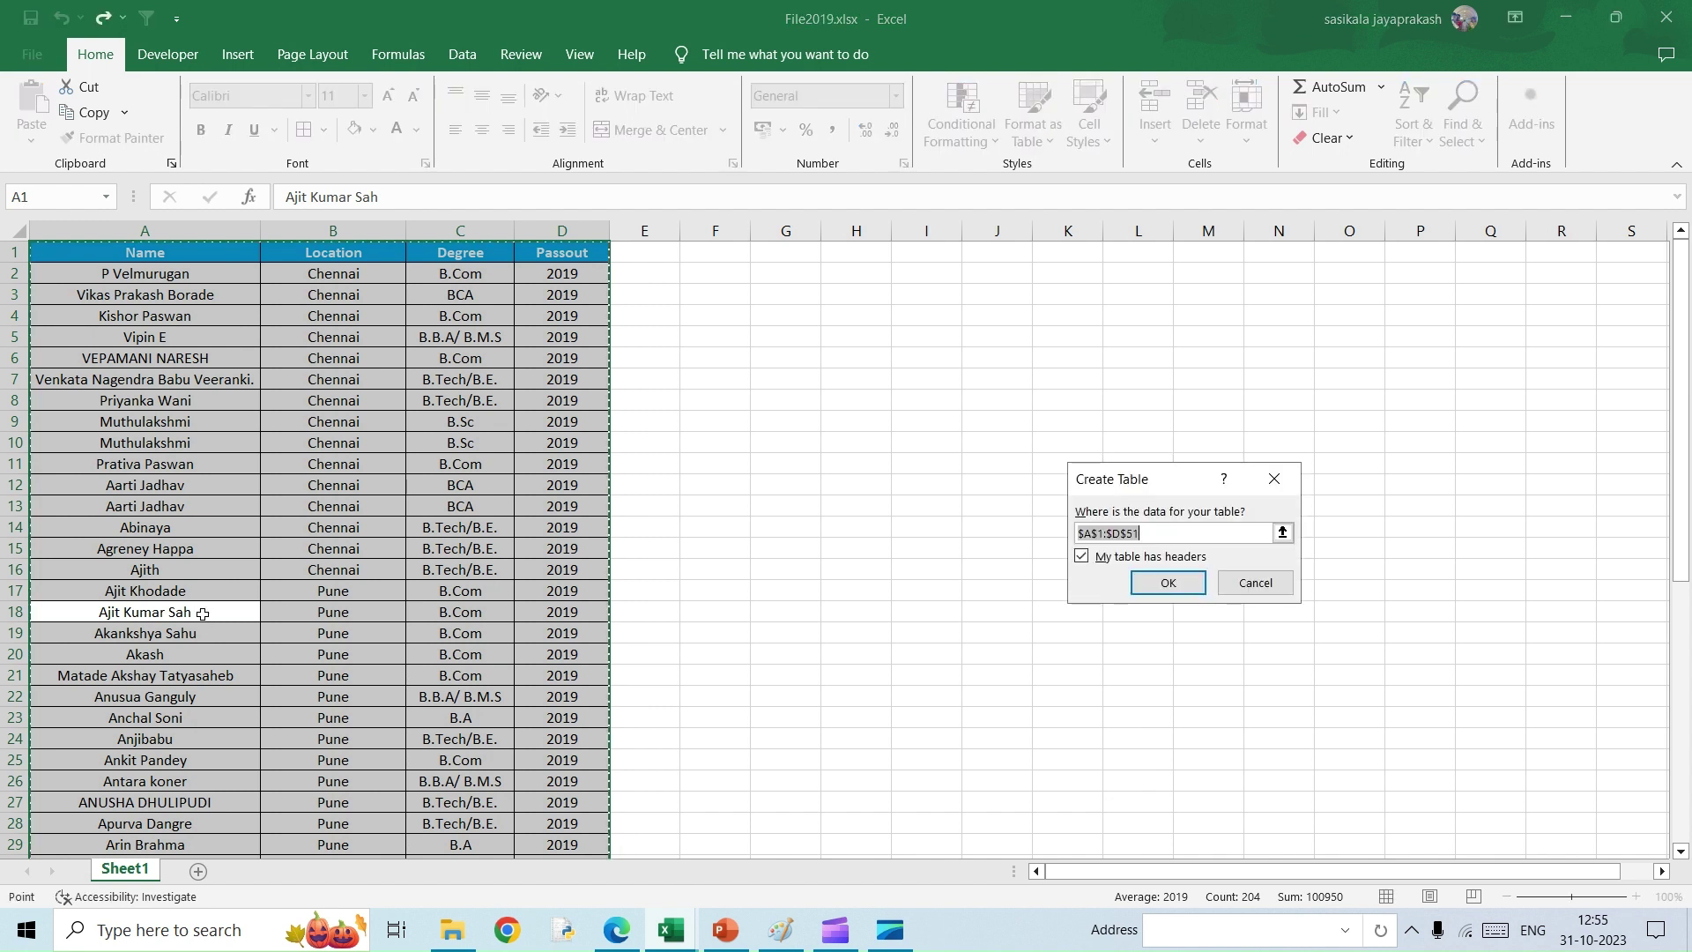
key(Return)
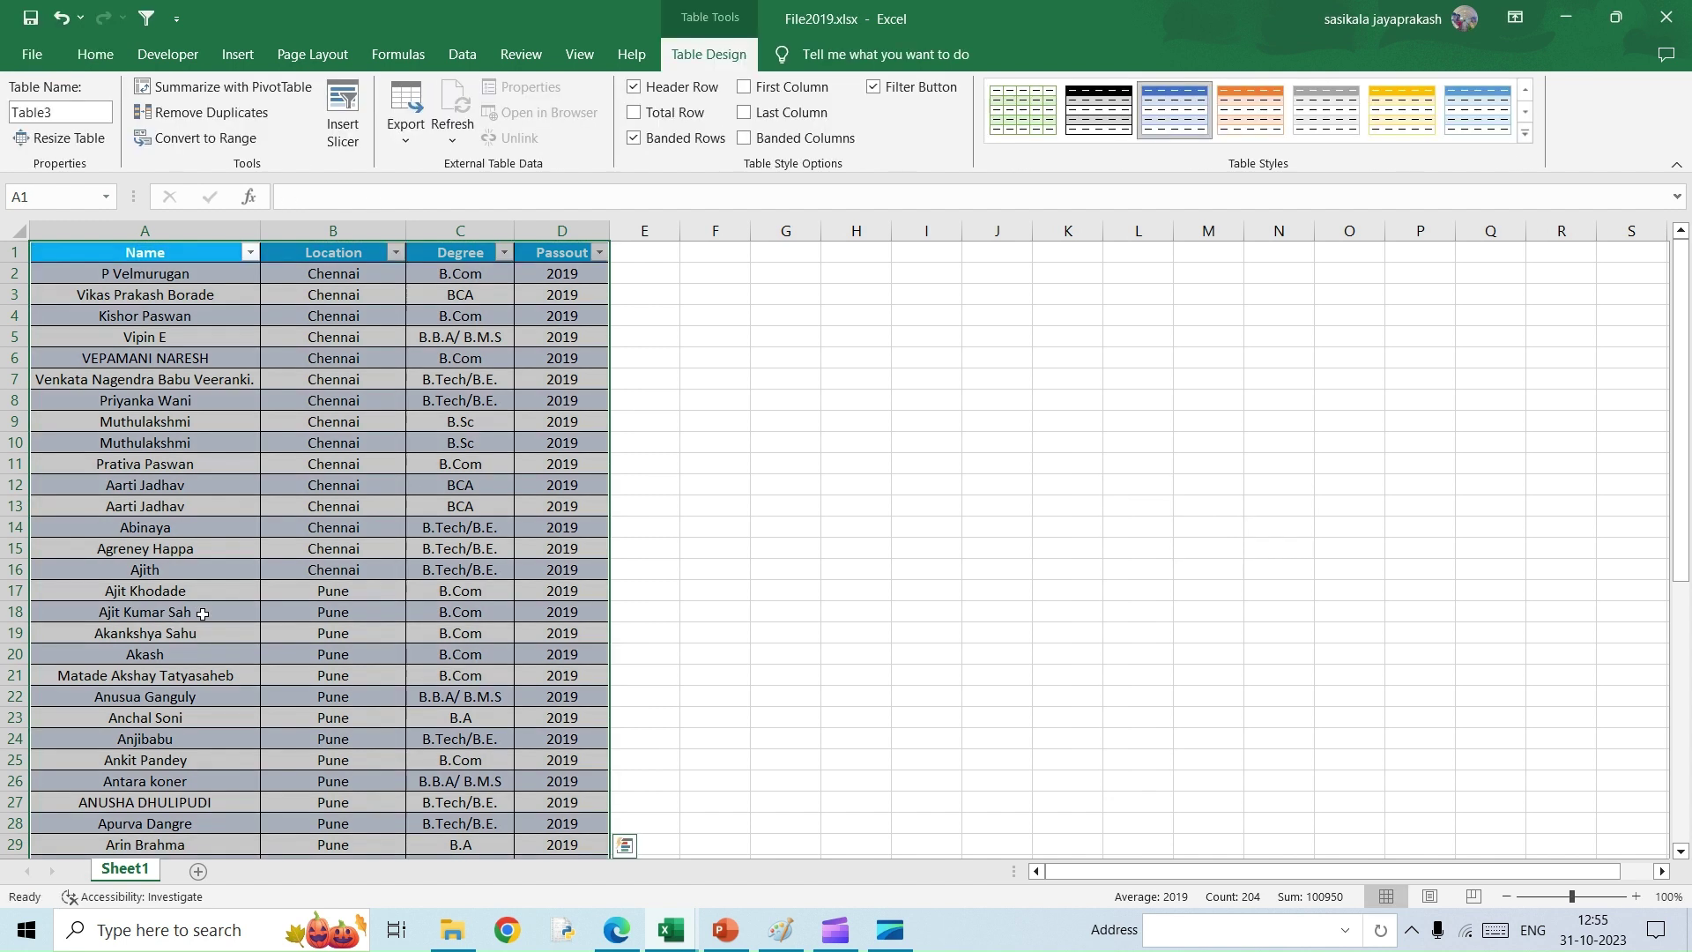
click(429, 608)
- In File2020.xlsx, turn the A1:D51 data range into a table with headers
mouse_move(675, 943)
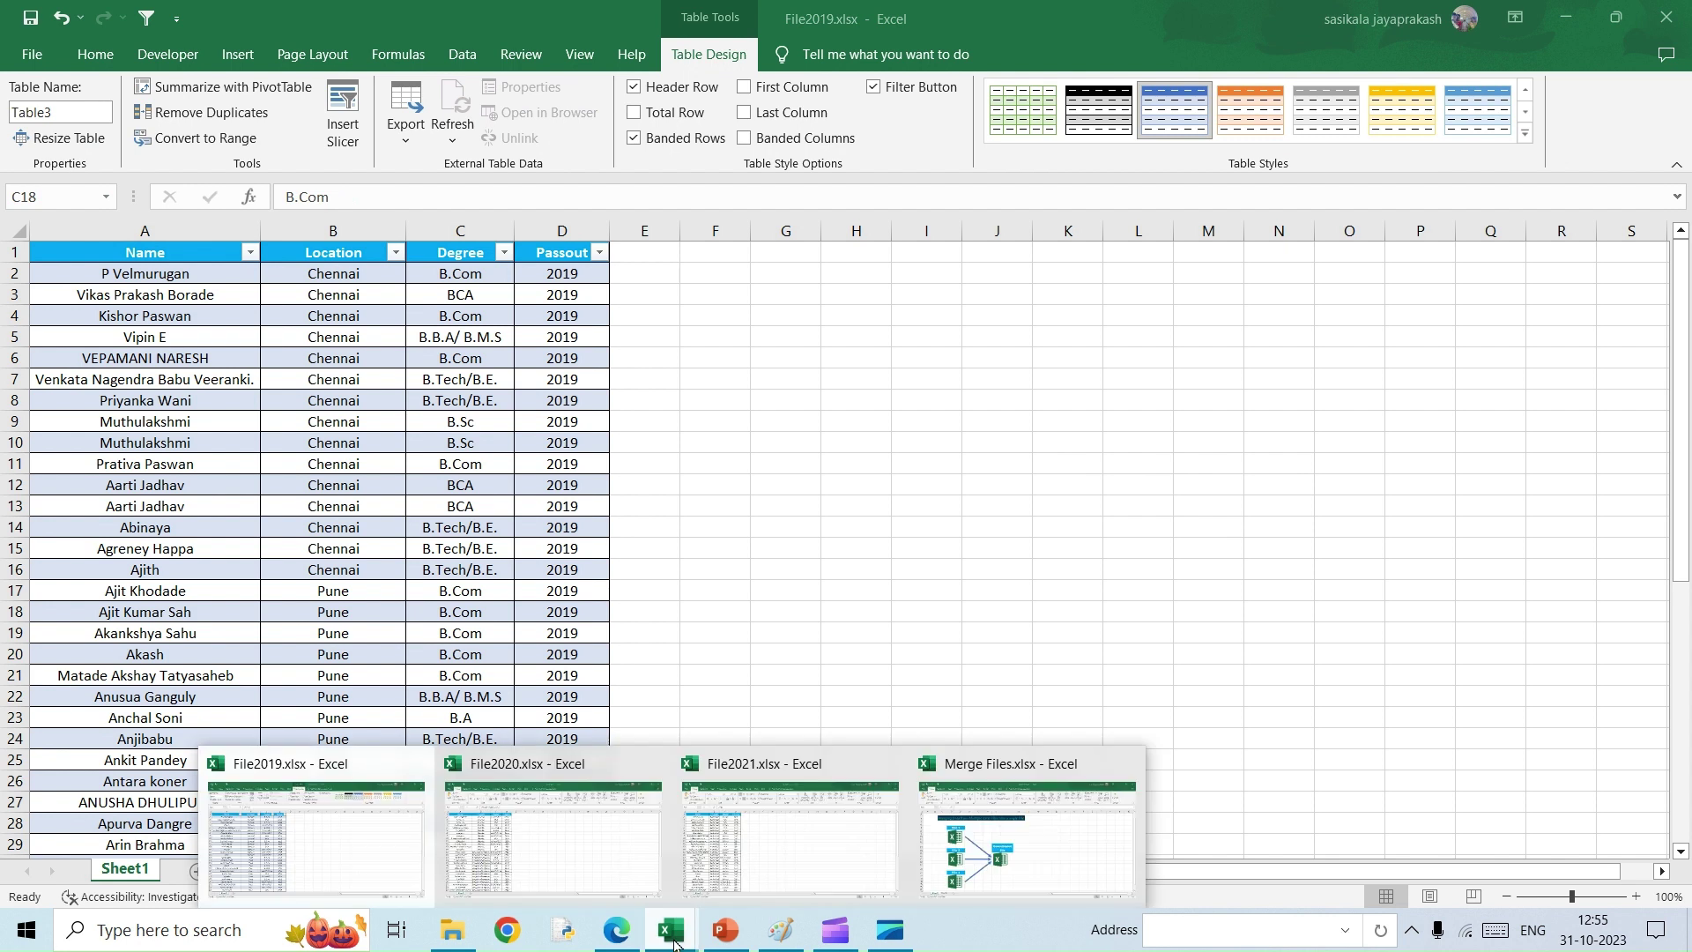
click(554, 864)
click(400, 690)
key(ctrl+a)
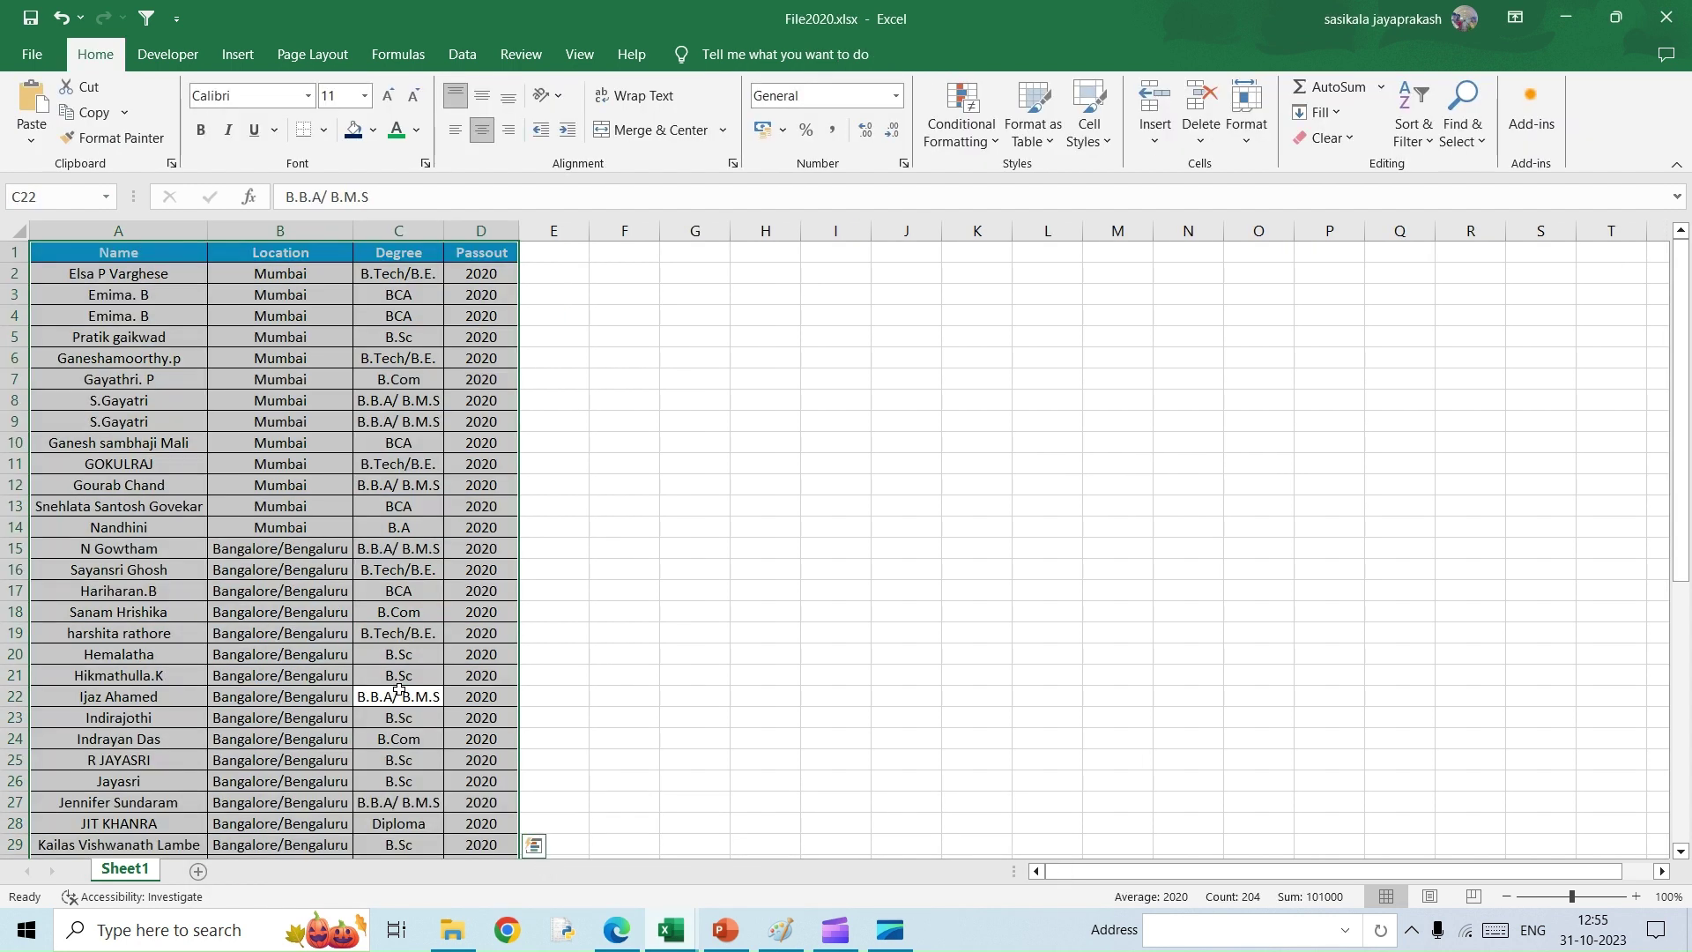
key(ctrl+t)
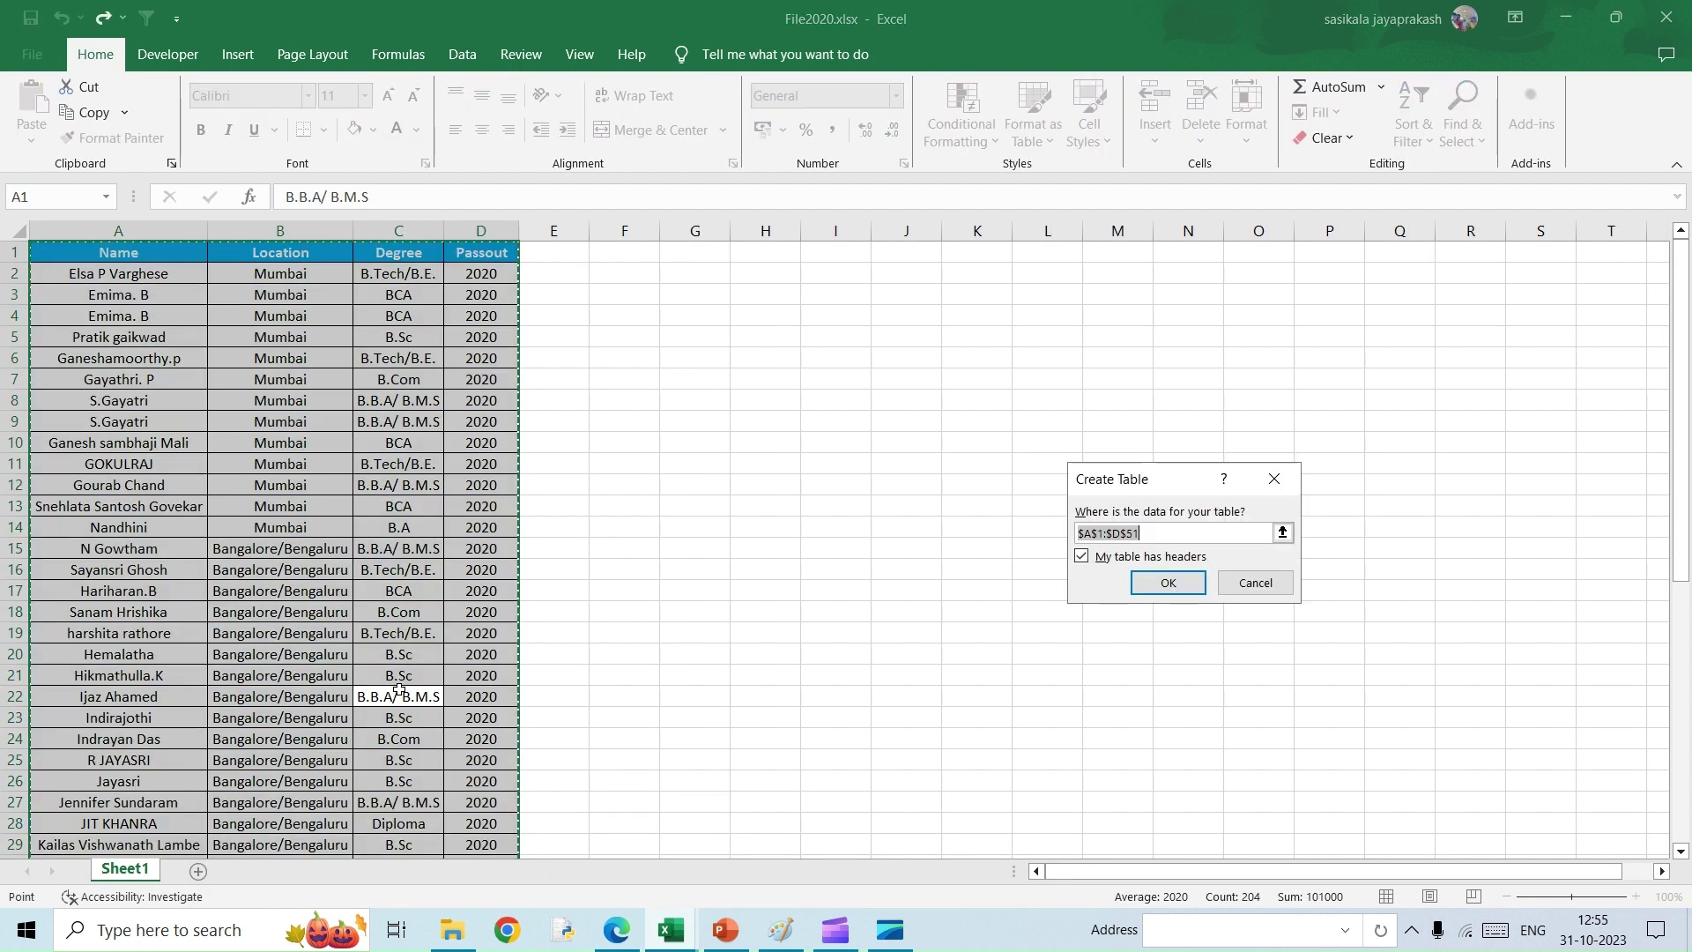
key(Return)
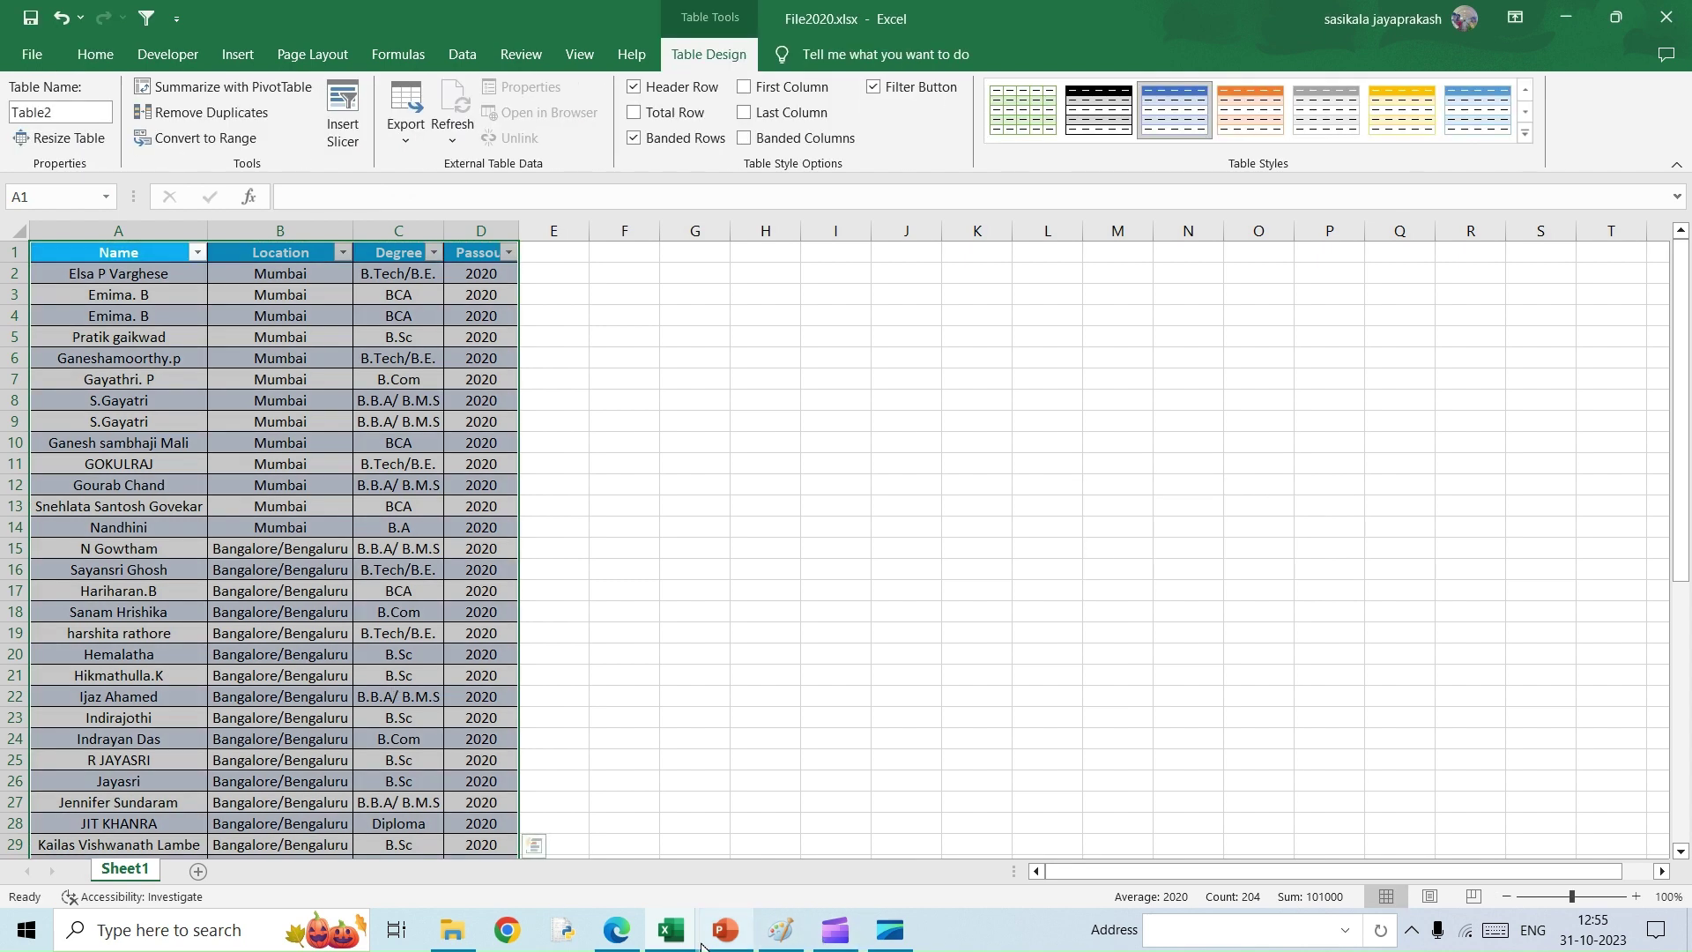
- Turn File2021.xlsx's A1:D51 data into a table with headers and save the workbook
mouse_move(683, 940)
click(812, 876)
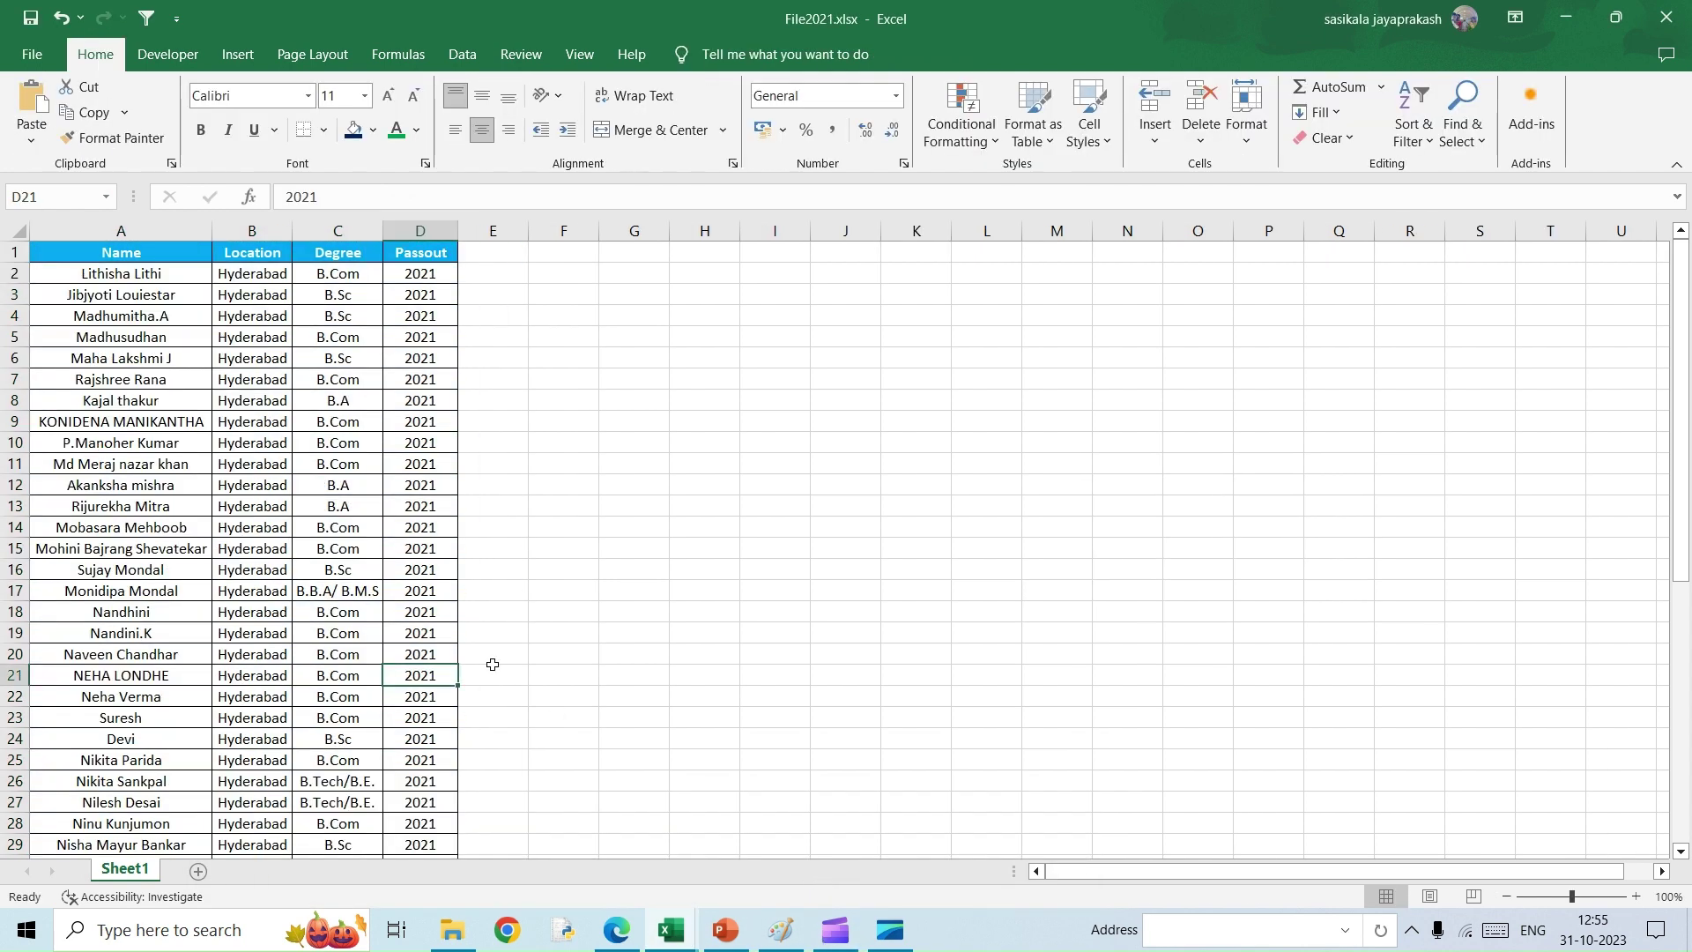
click(435, 656)
key(ctrl+a)
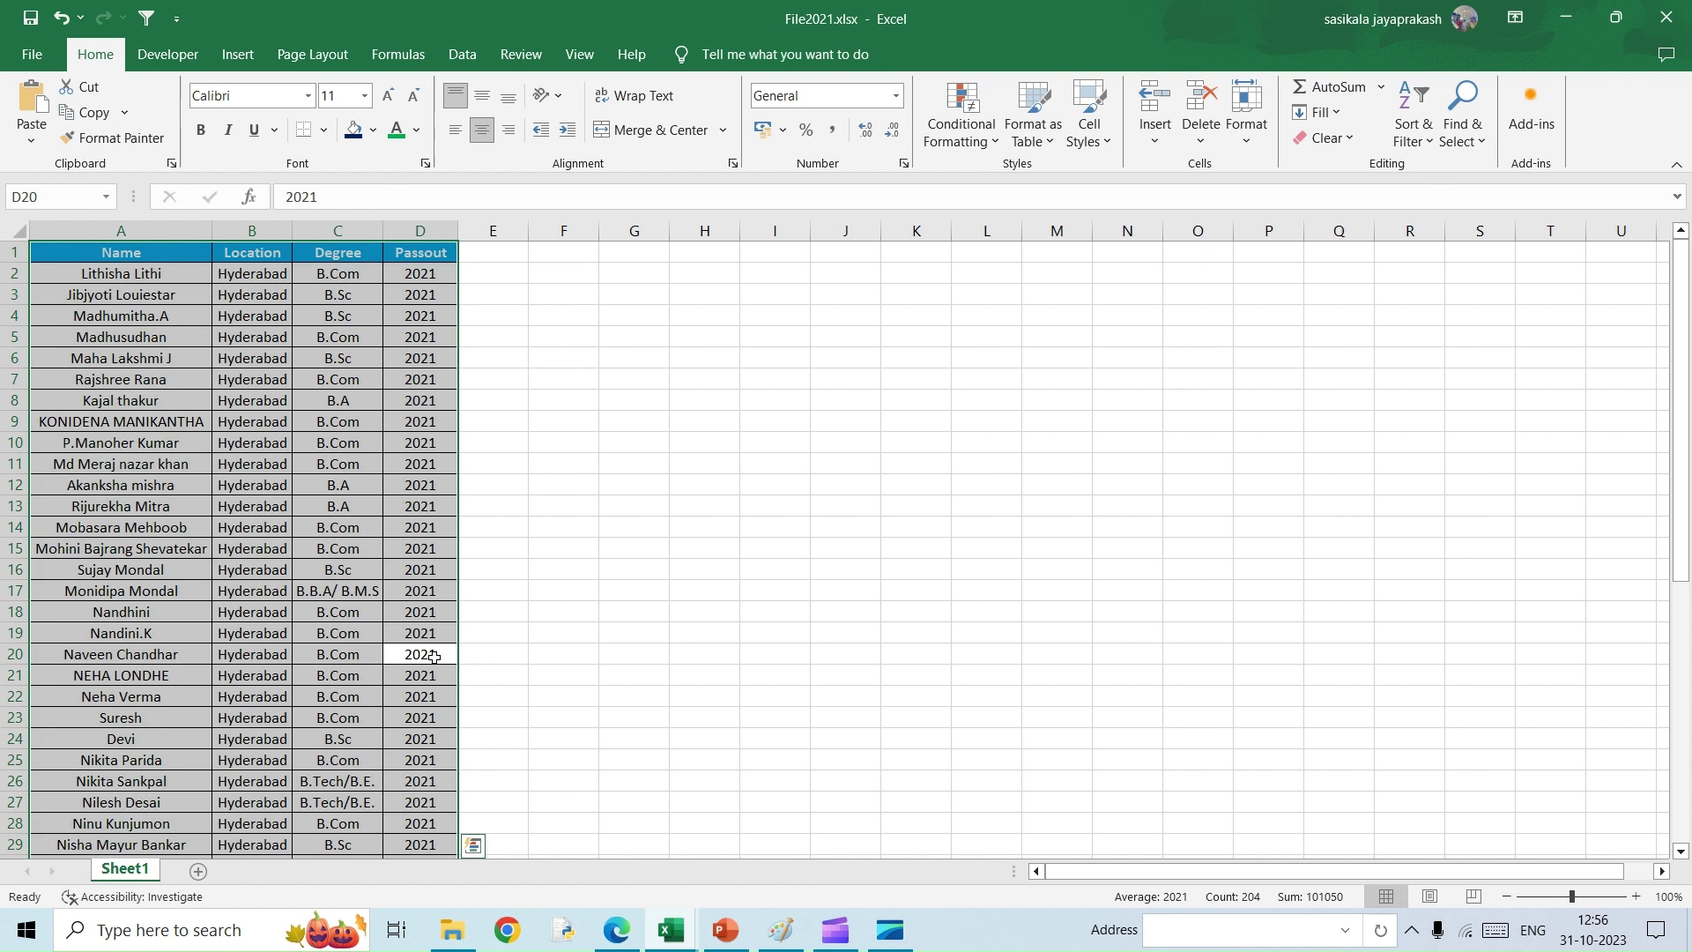
key(ctrl+t)
key(Return)
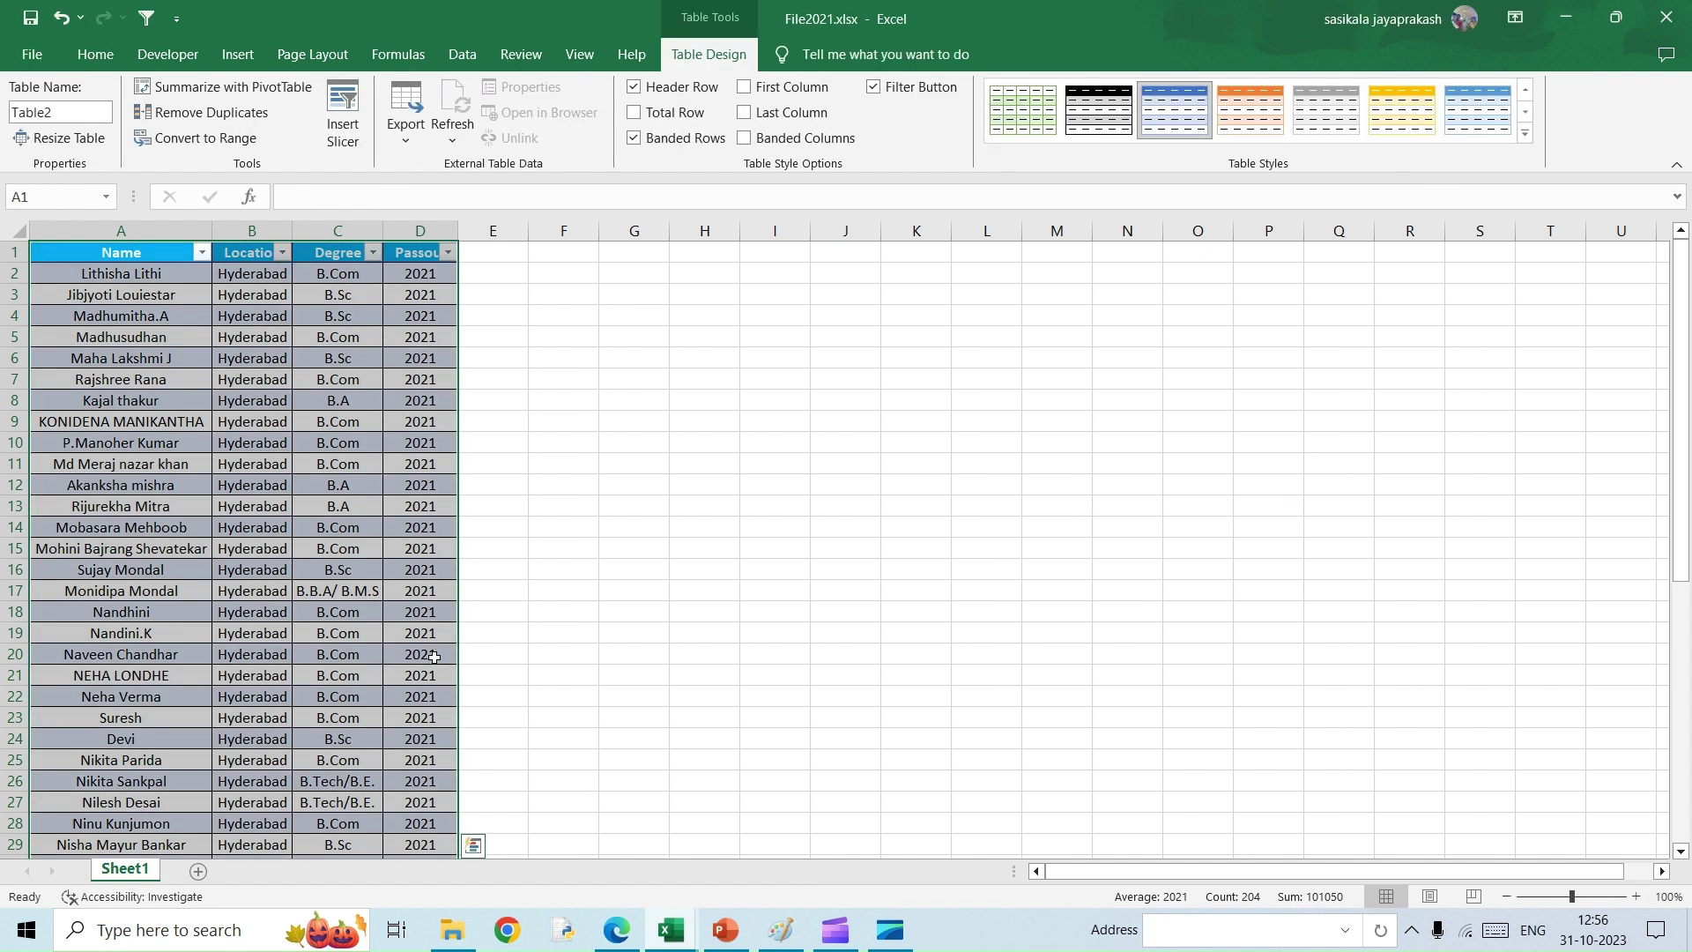
click(411, 572)
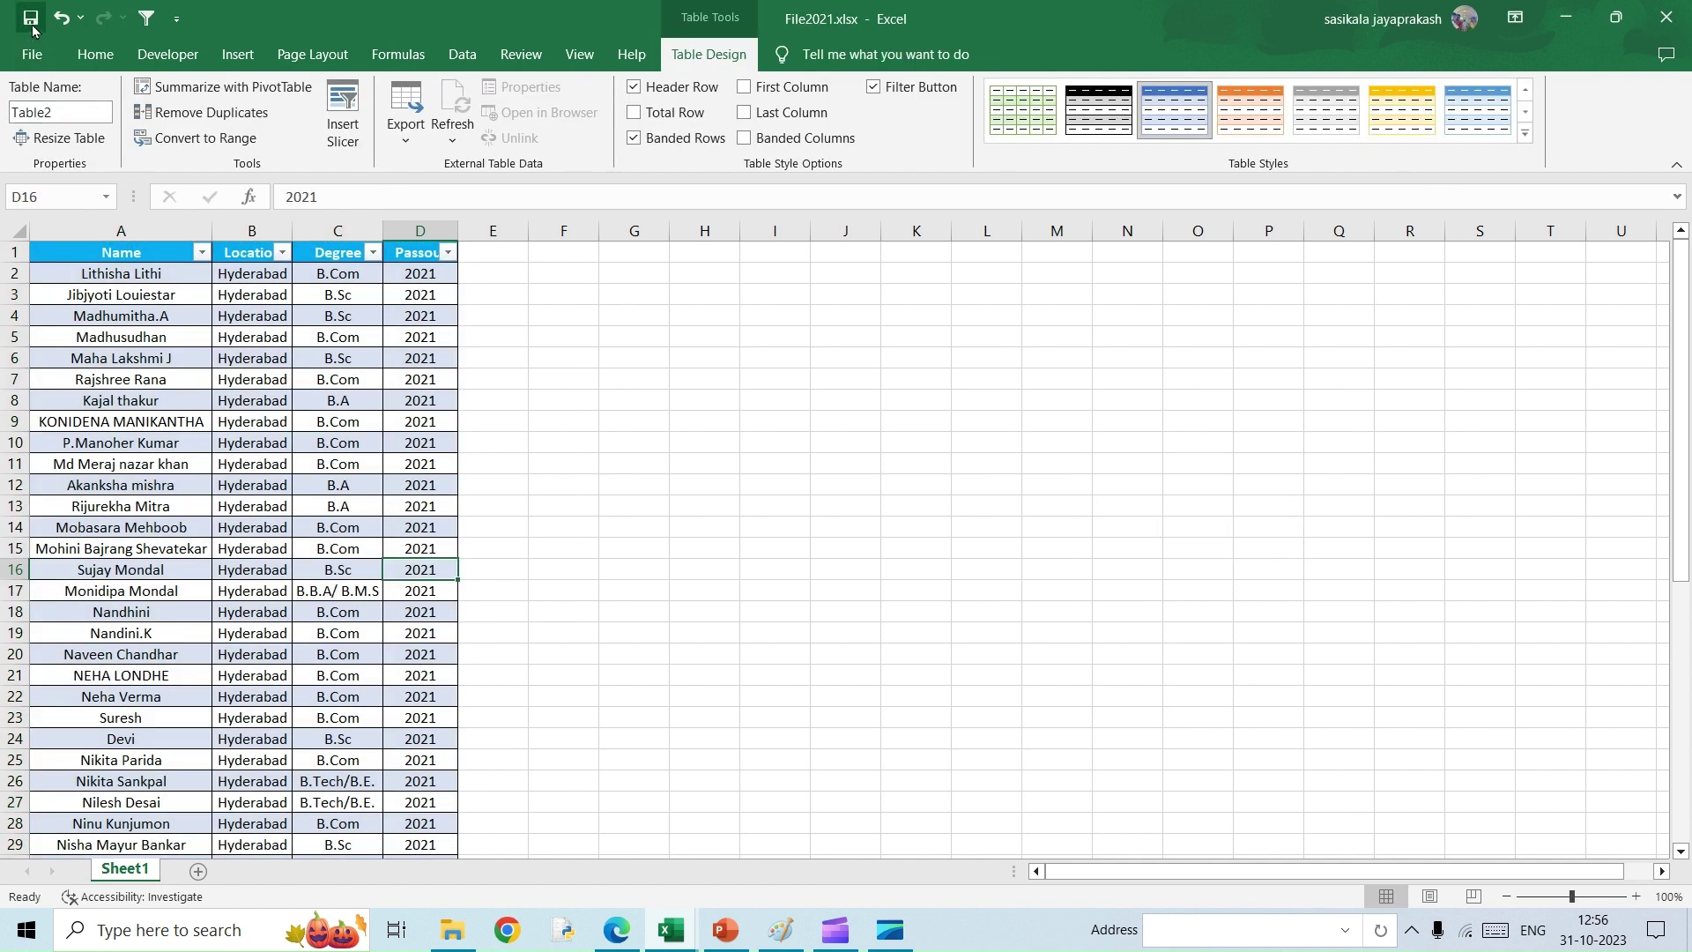
click(31, 20)
- Save File2020.xlsx and File2019.xlsx with their new tables
mouse_move(664, 934)
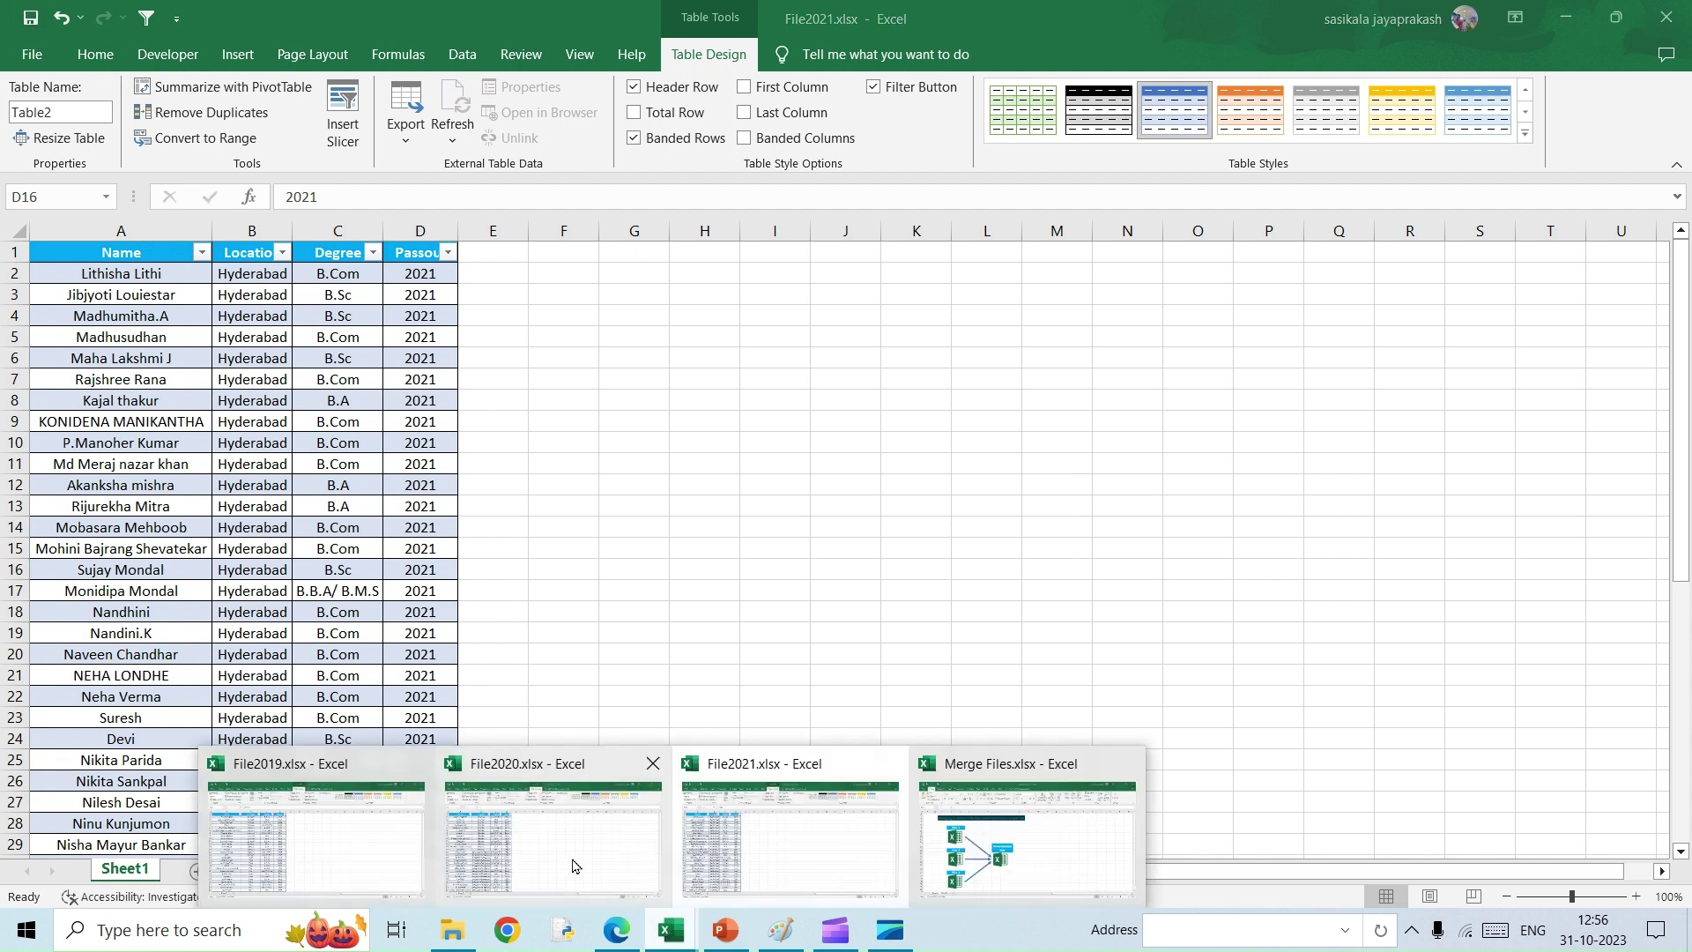
click(578, 864)
click(31, 18)
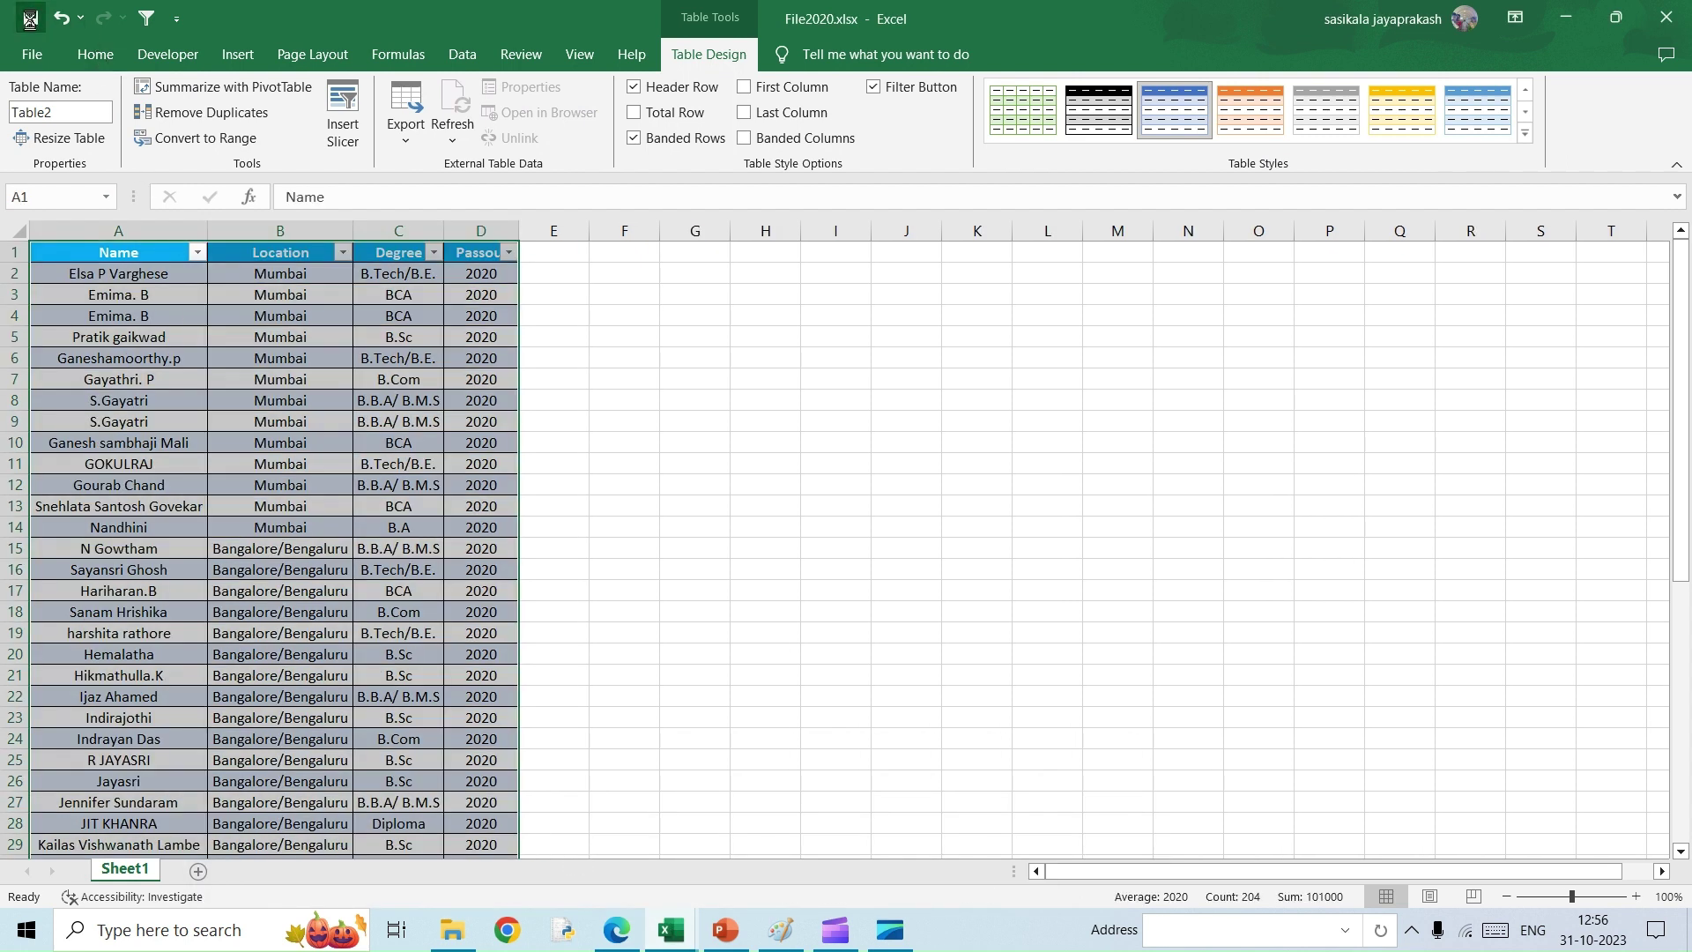
click(558, 326)
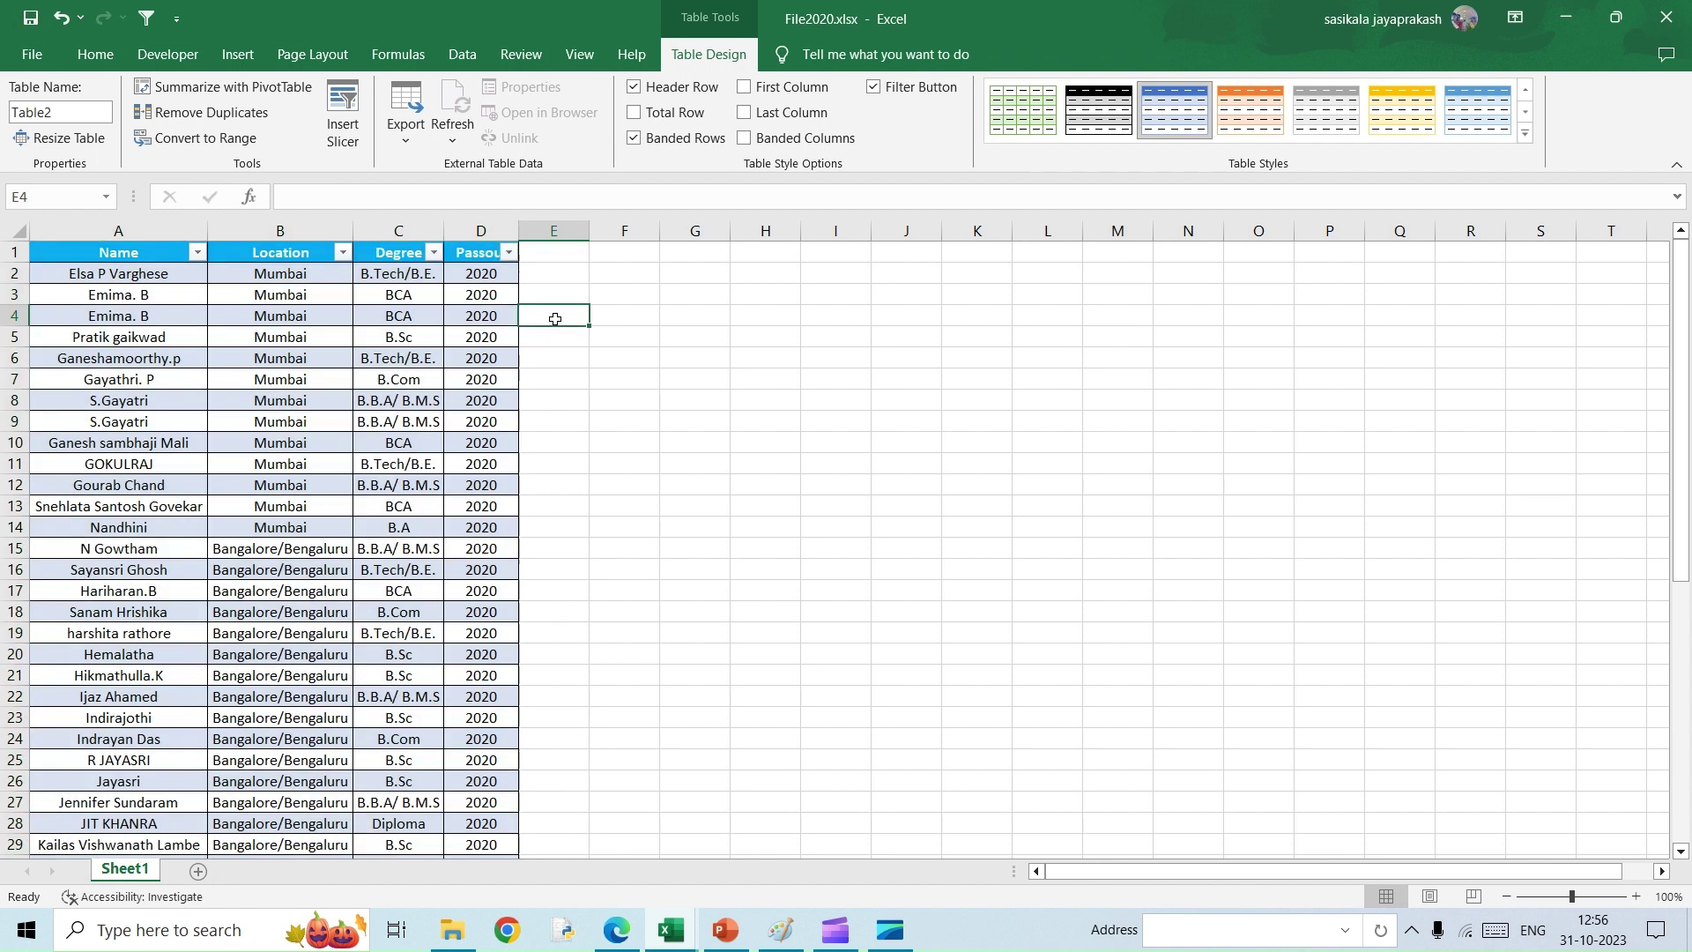
mouse_move(667, 936)
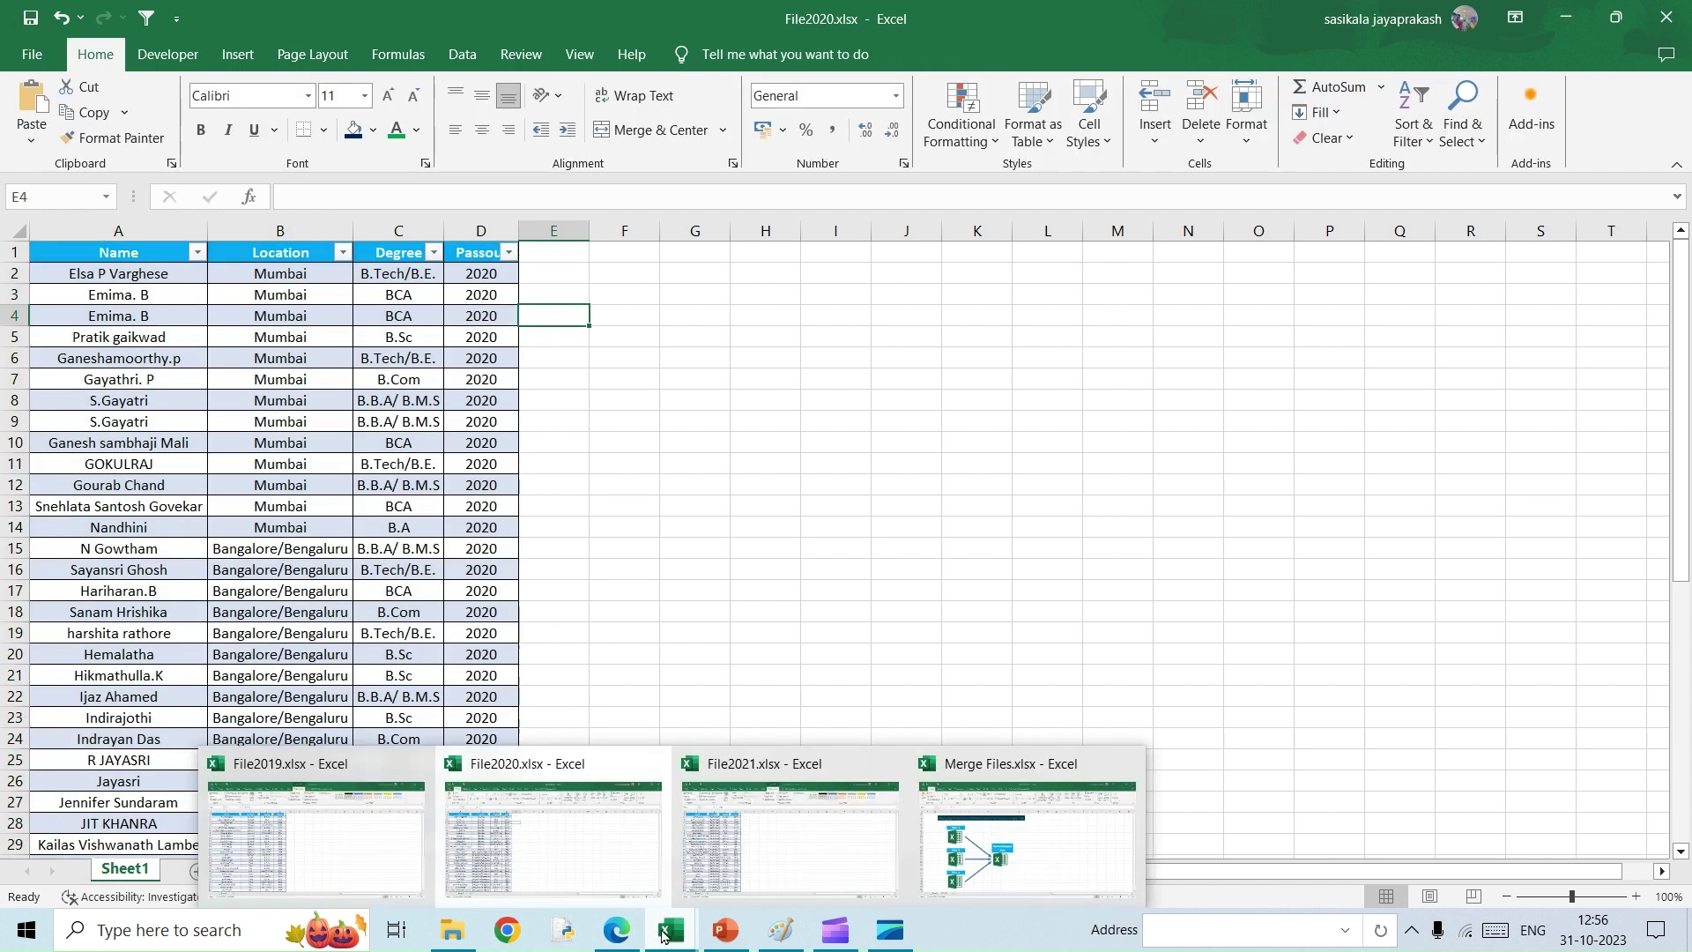
click(395, 882)
click(31, 20)
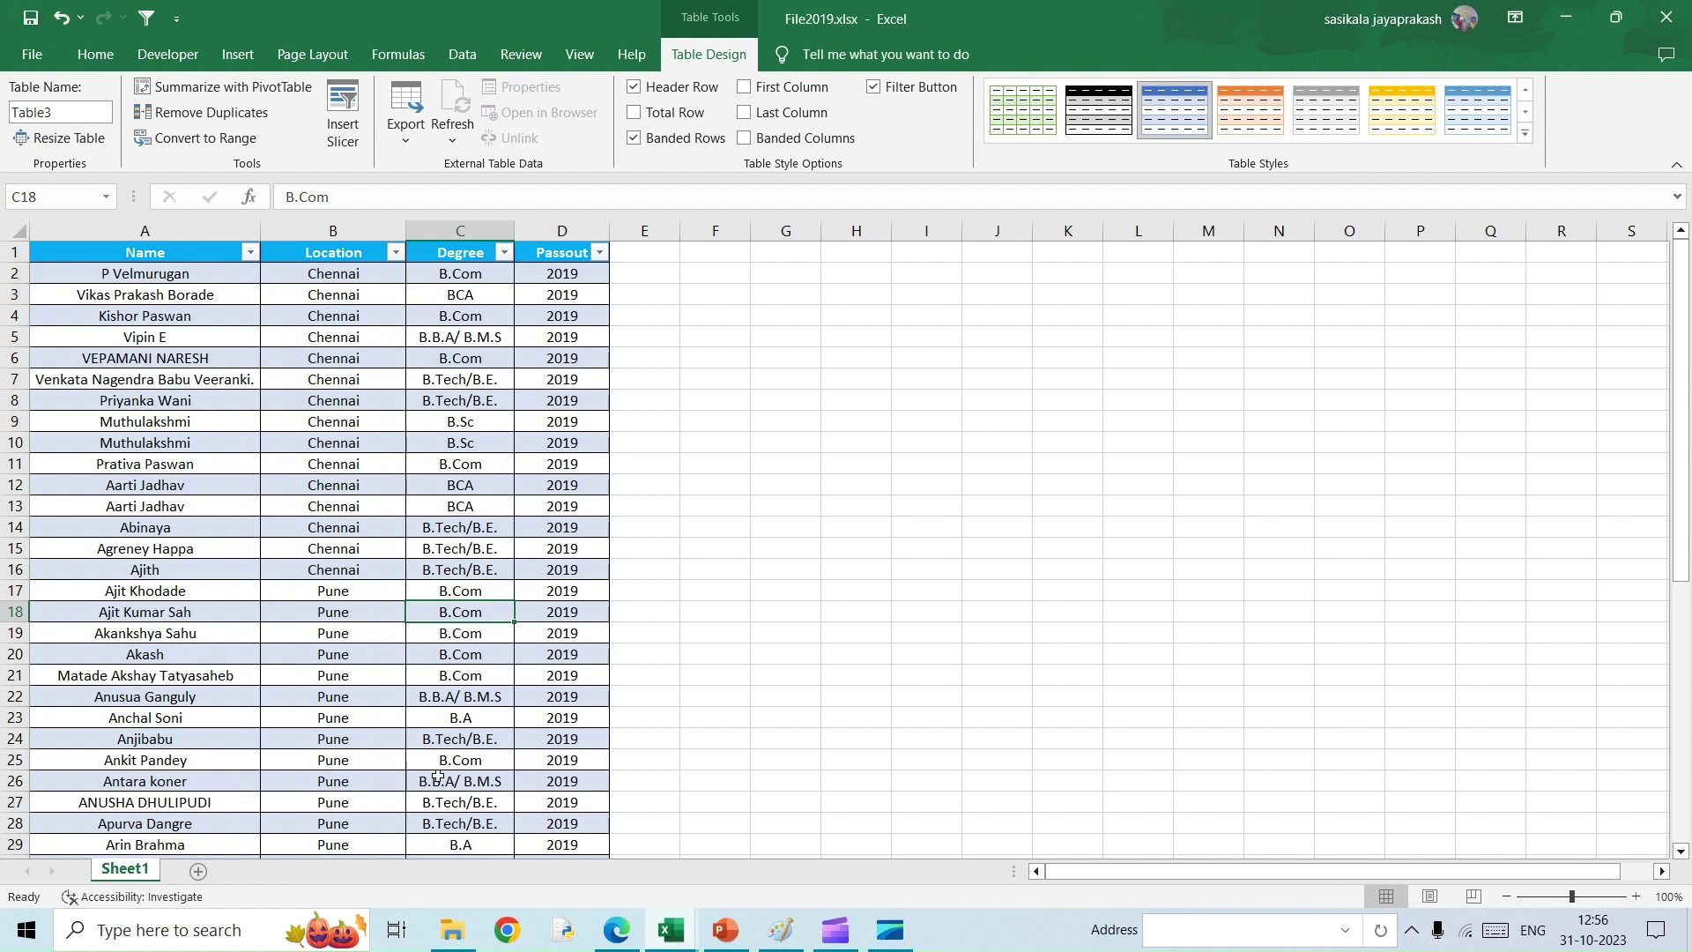
- Show the desktop and open the Merge folder holding File2019, File2020 and File2021.xlsx
key(super+d)
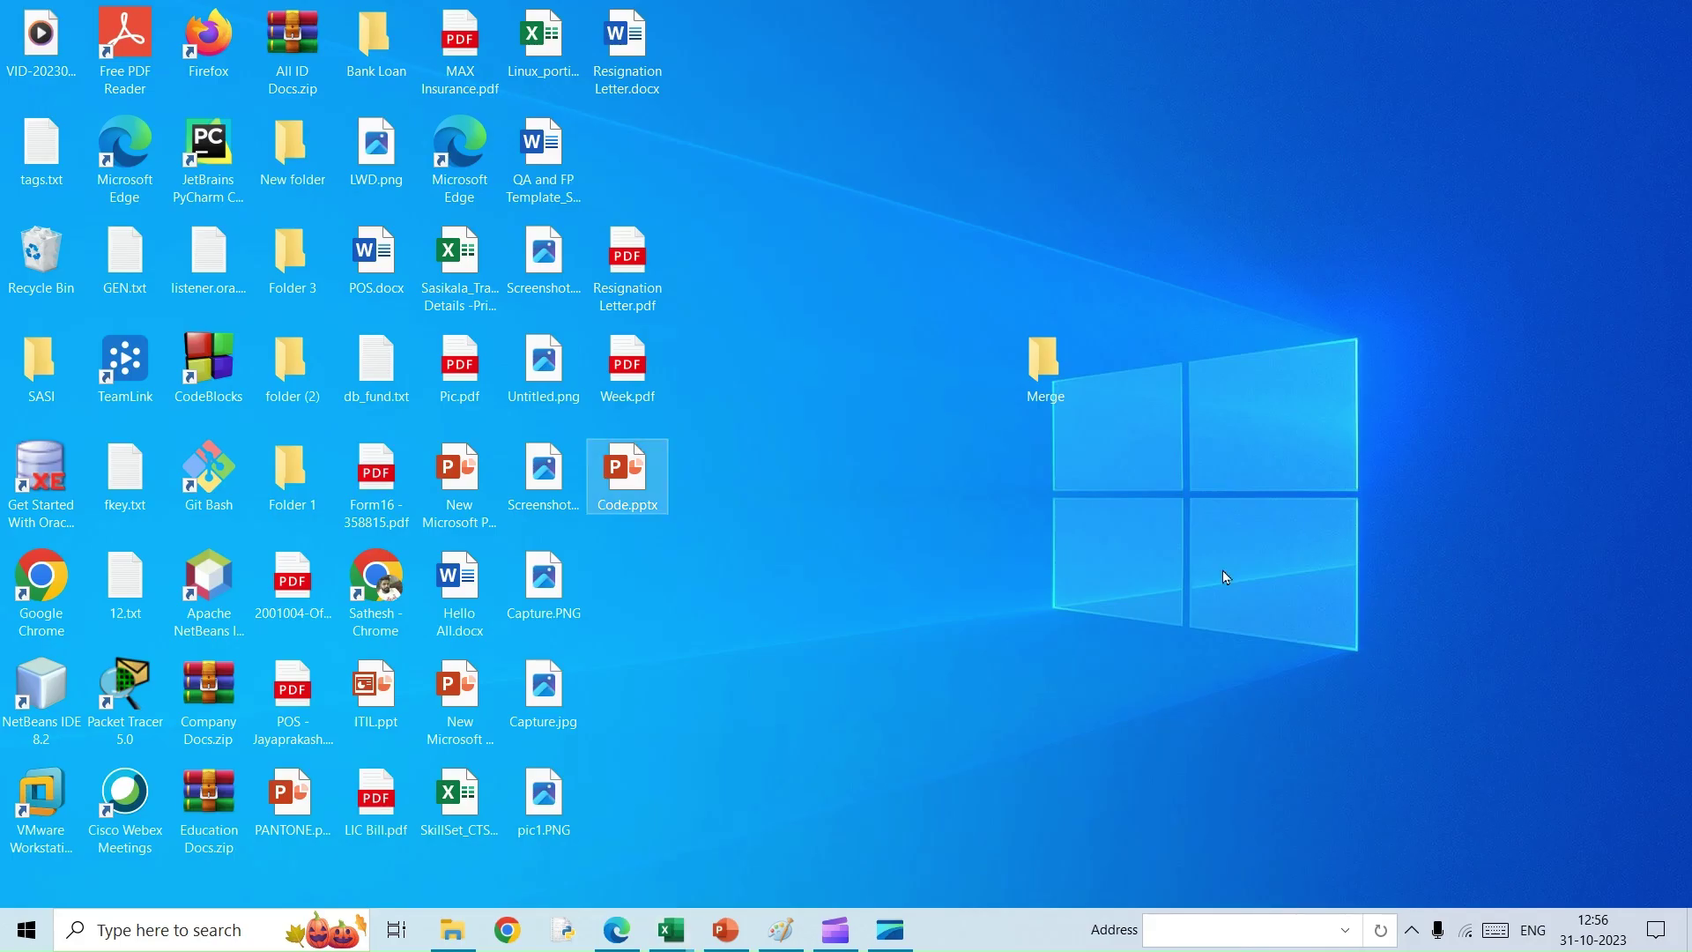
double_click(1044, 372)
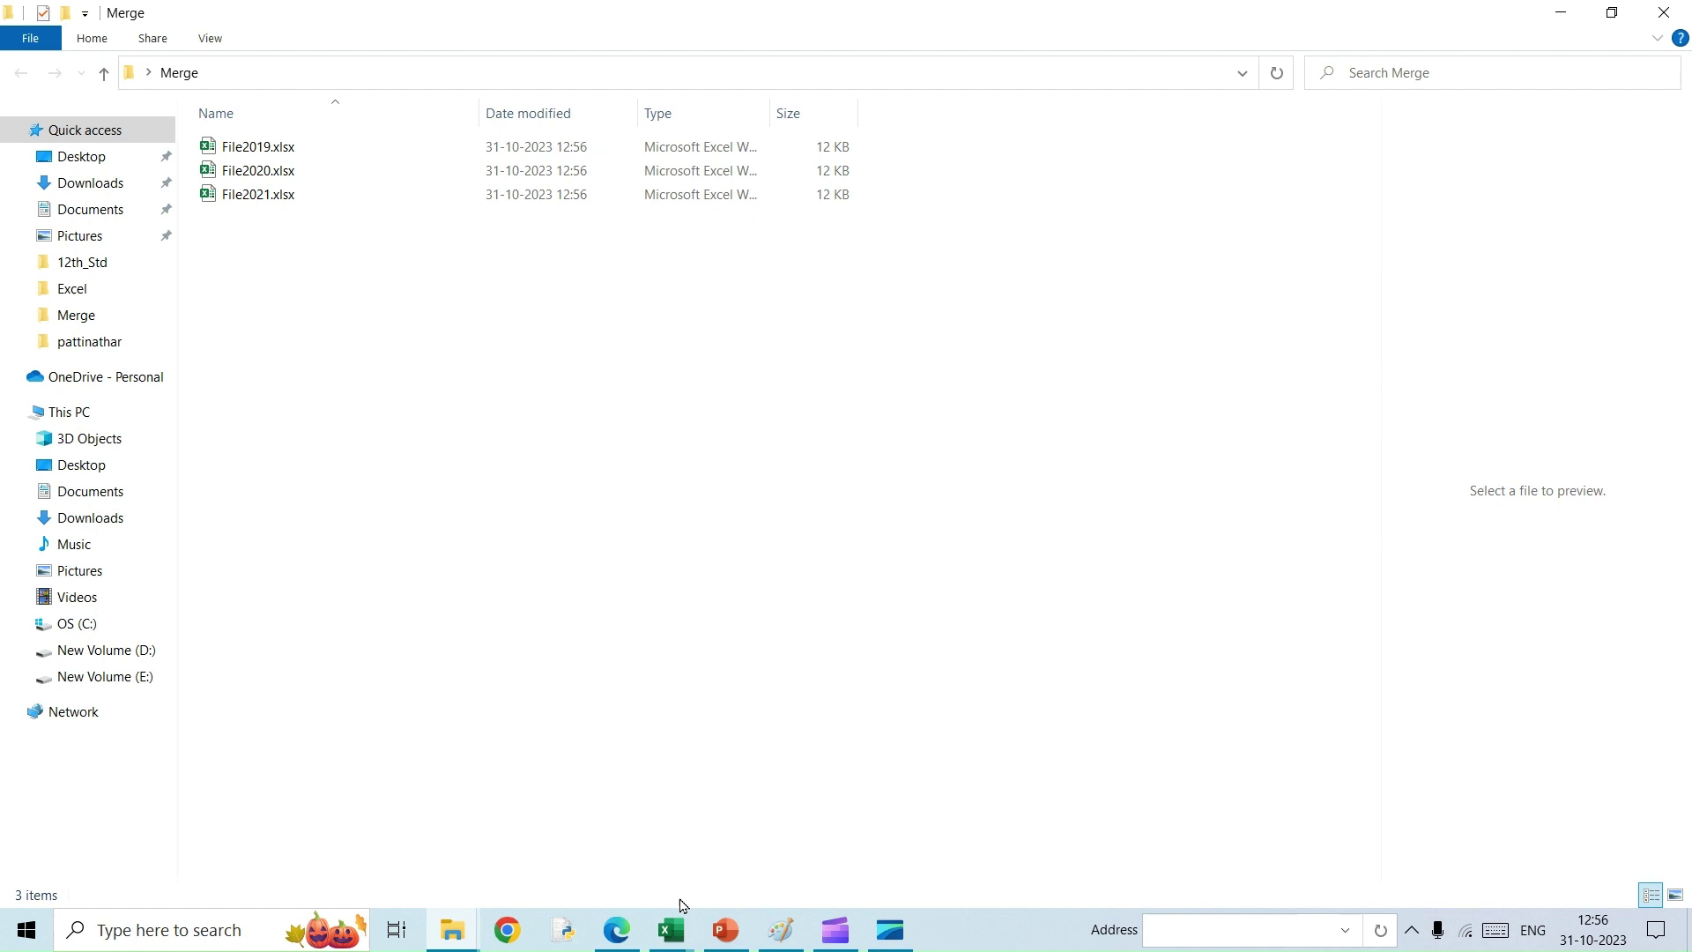
mouse_move(674, 933)
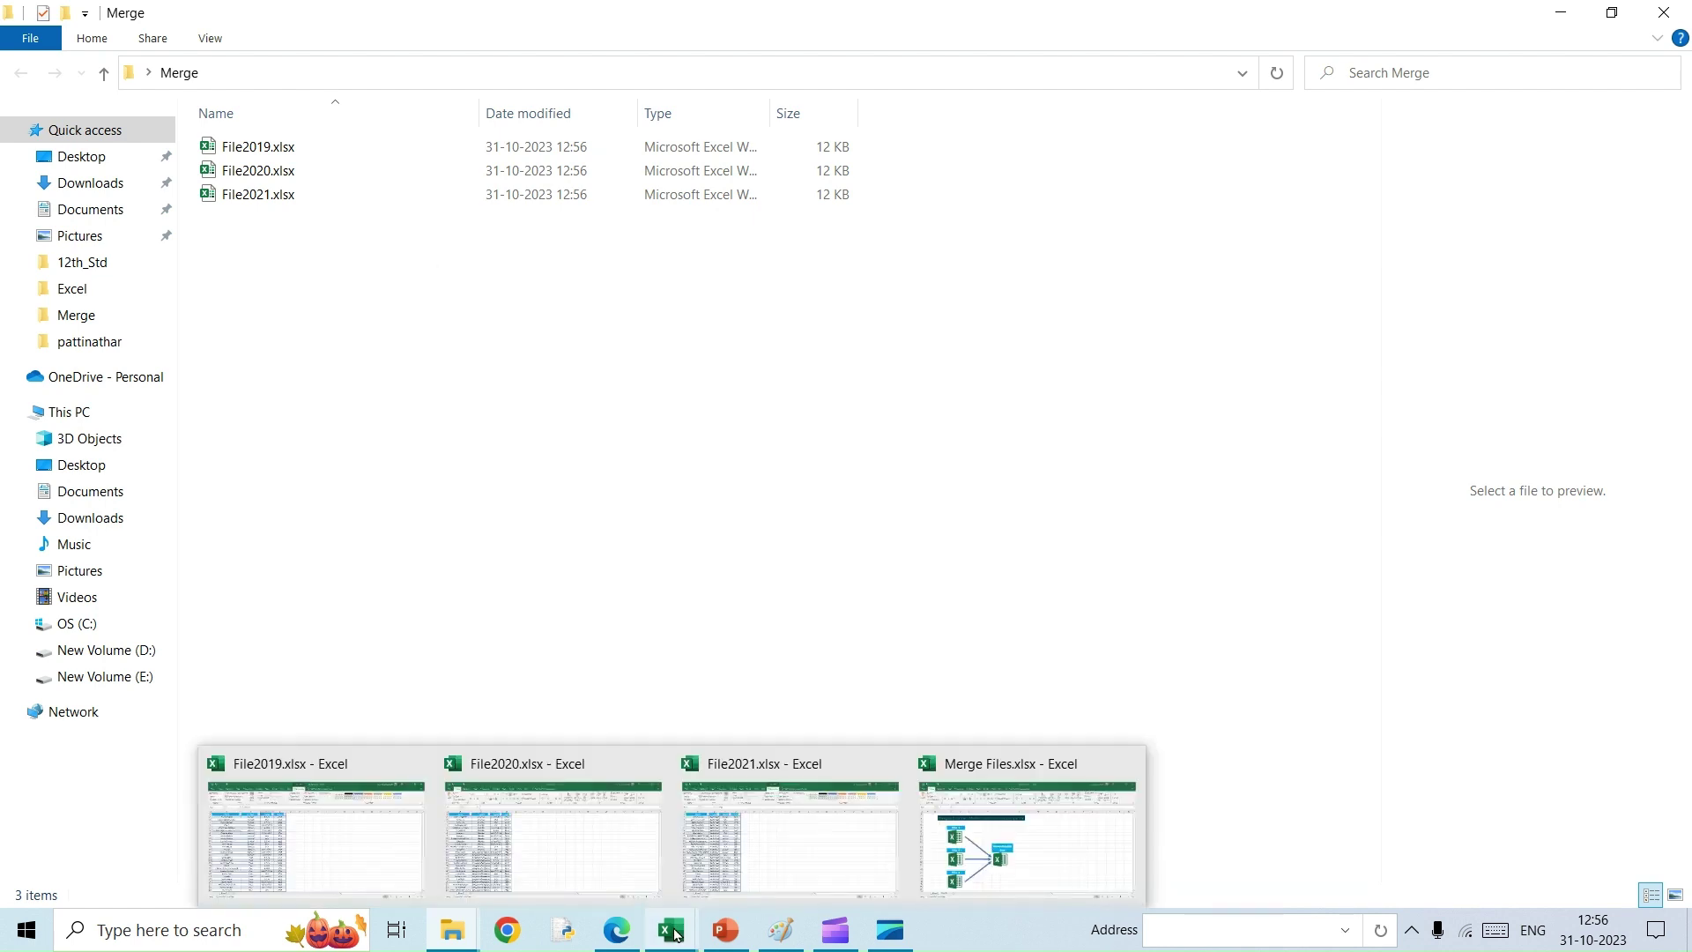
- On Sheet2 of Merge Files.xlsx, import the Merge folder with Get Data > From Folder and choose Transform Data
click(1038, 853)
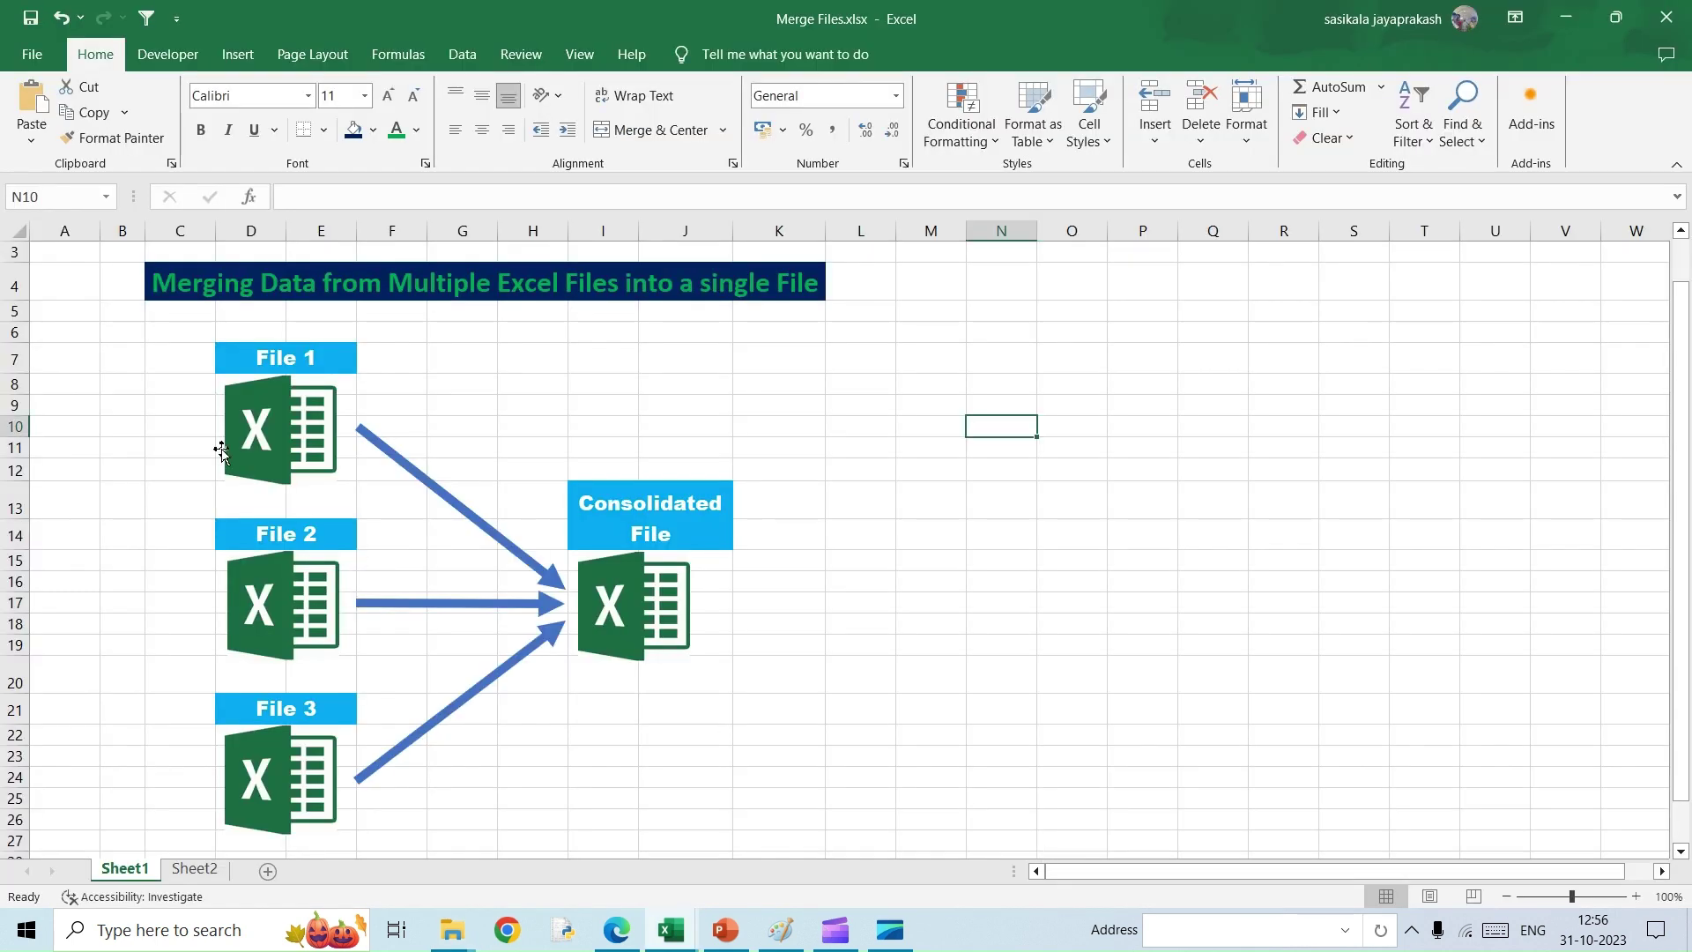
click(210, 871)
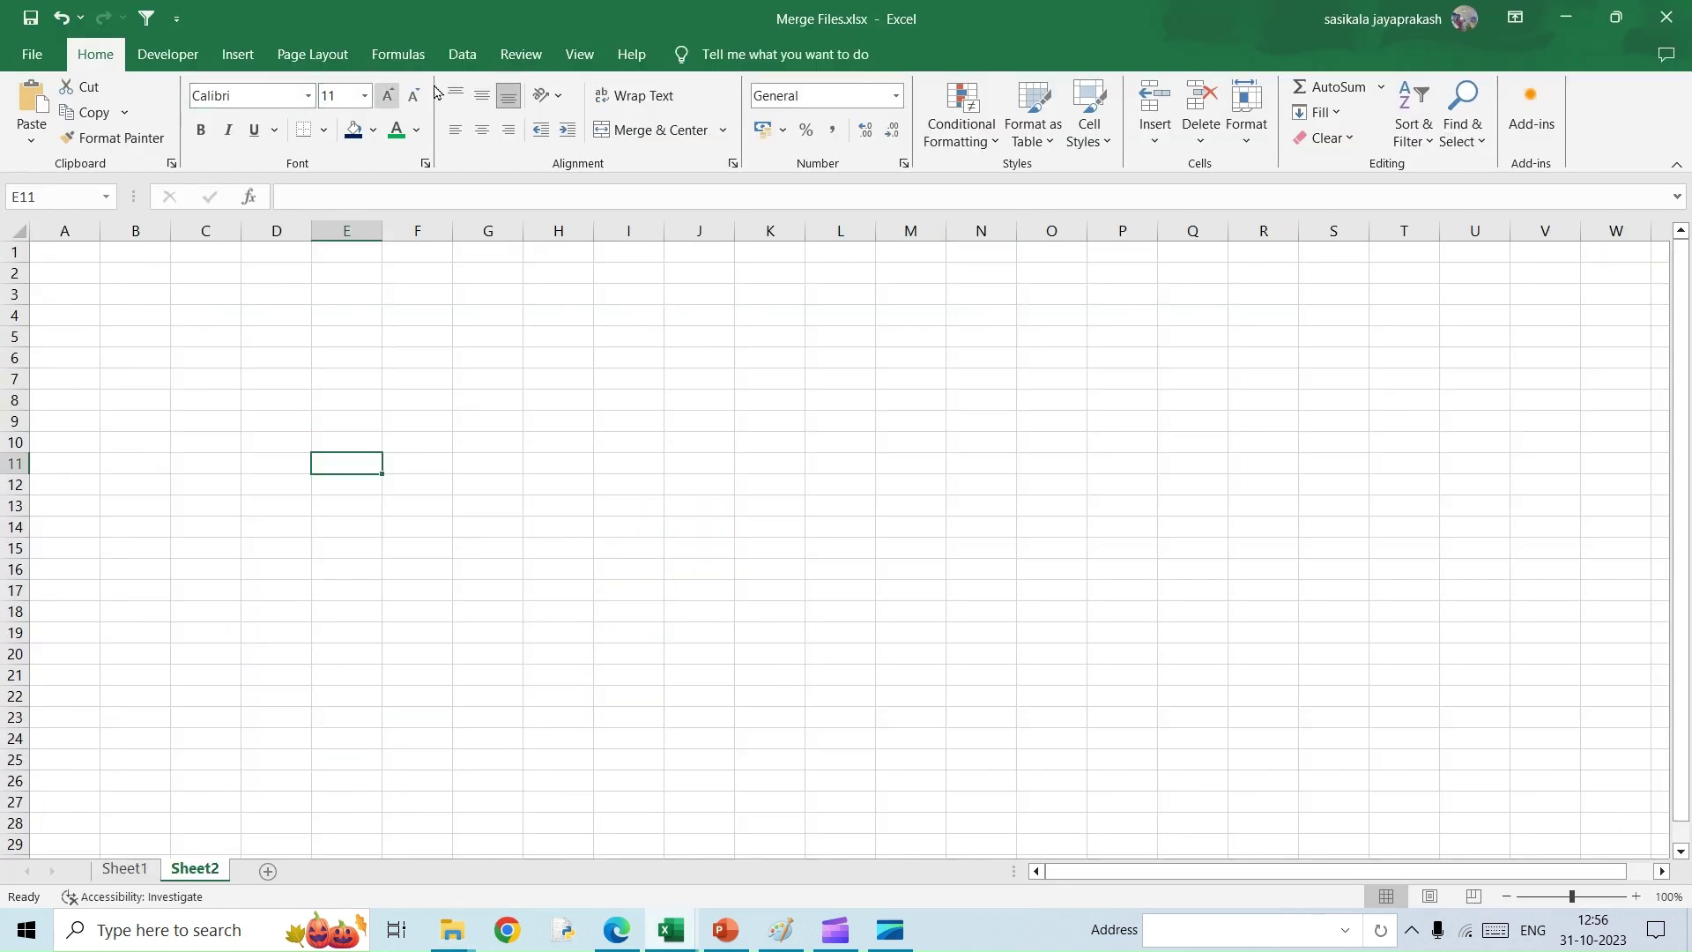
click(461, 64)
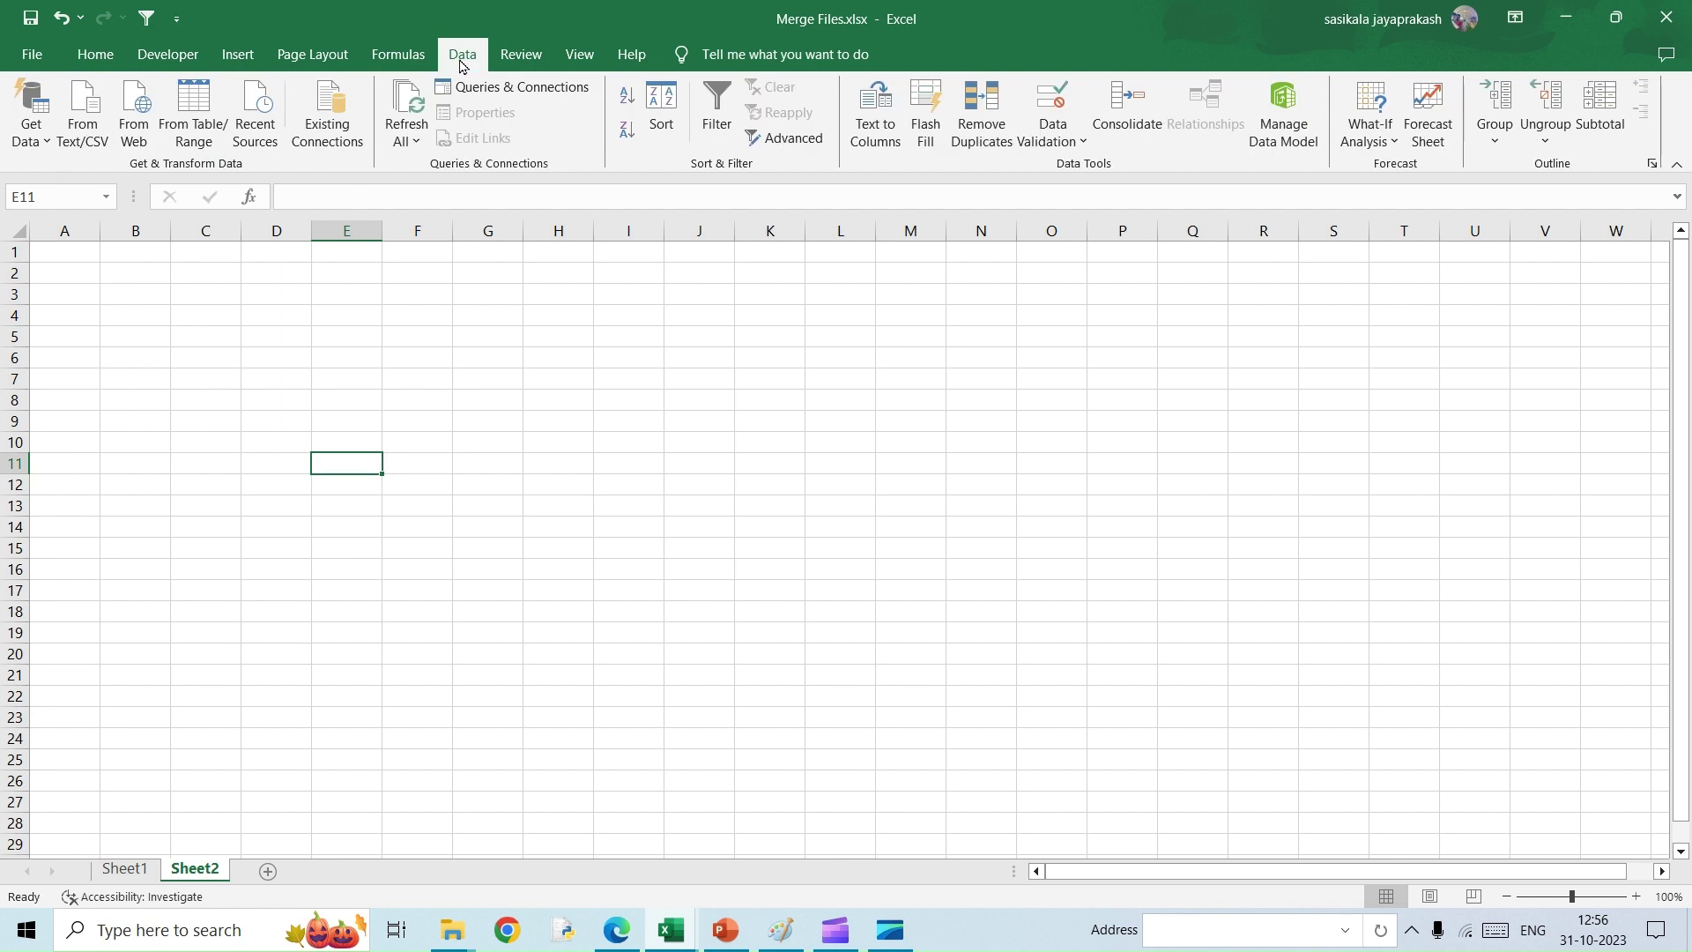
click(49, 143)
mouse_move(60, 180)
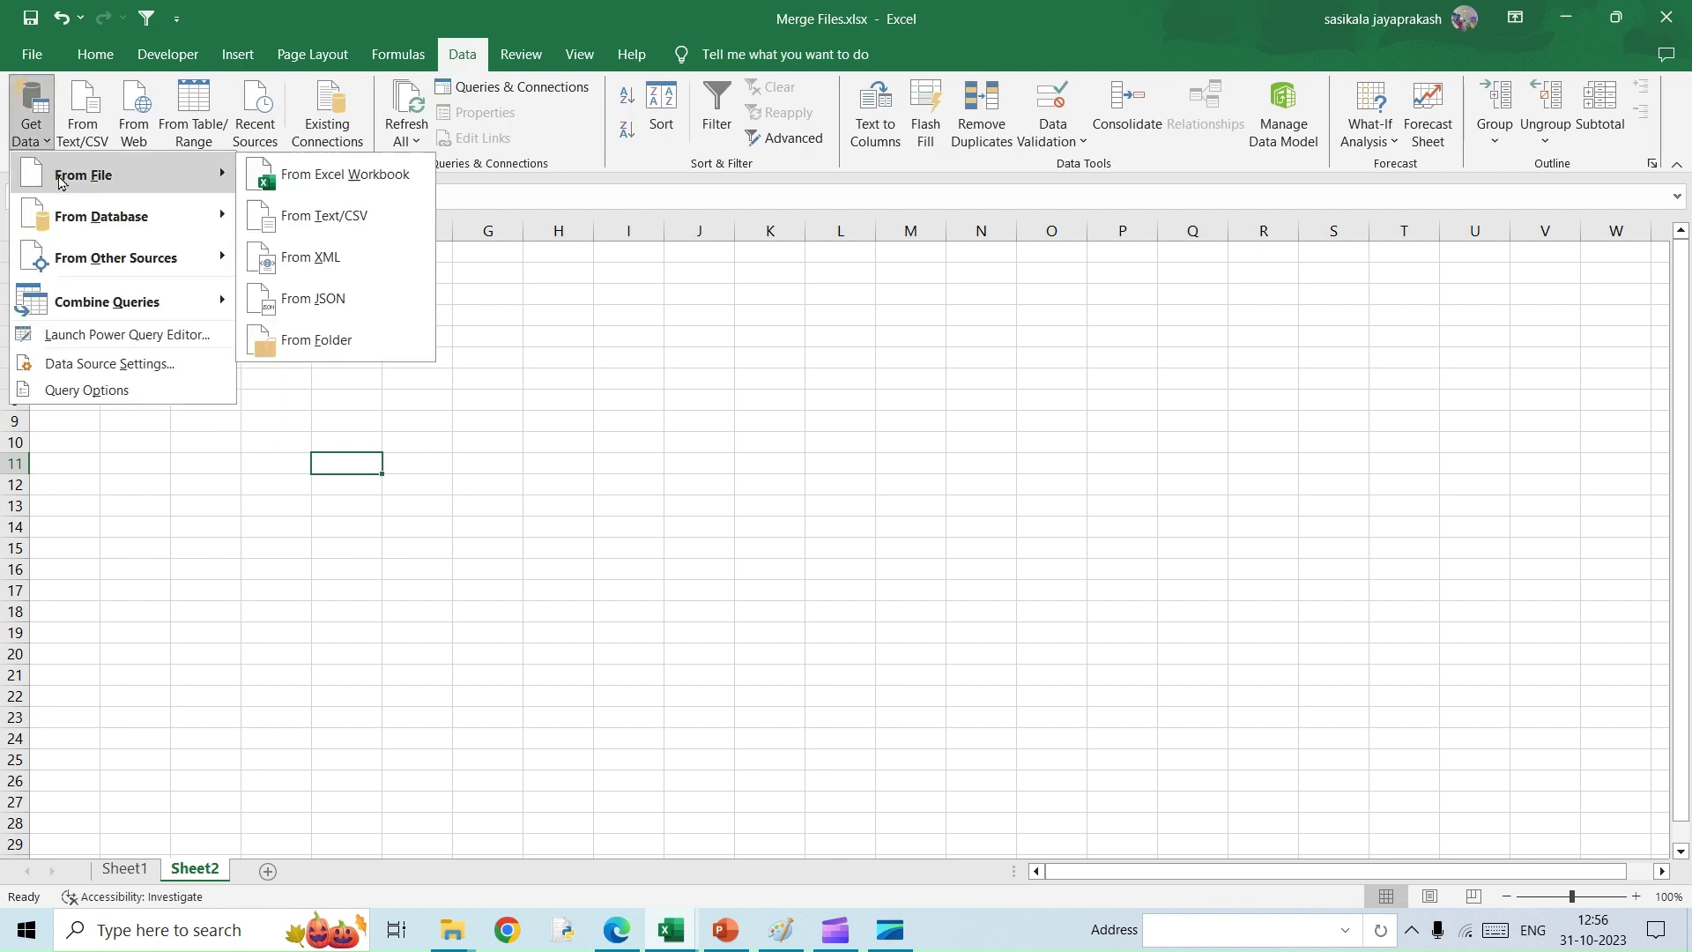
click(306, 343)
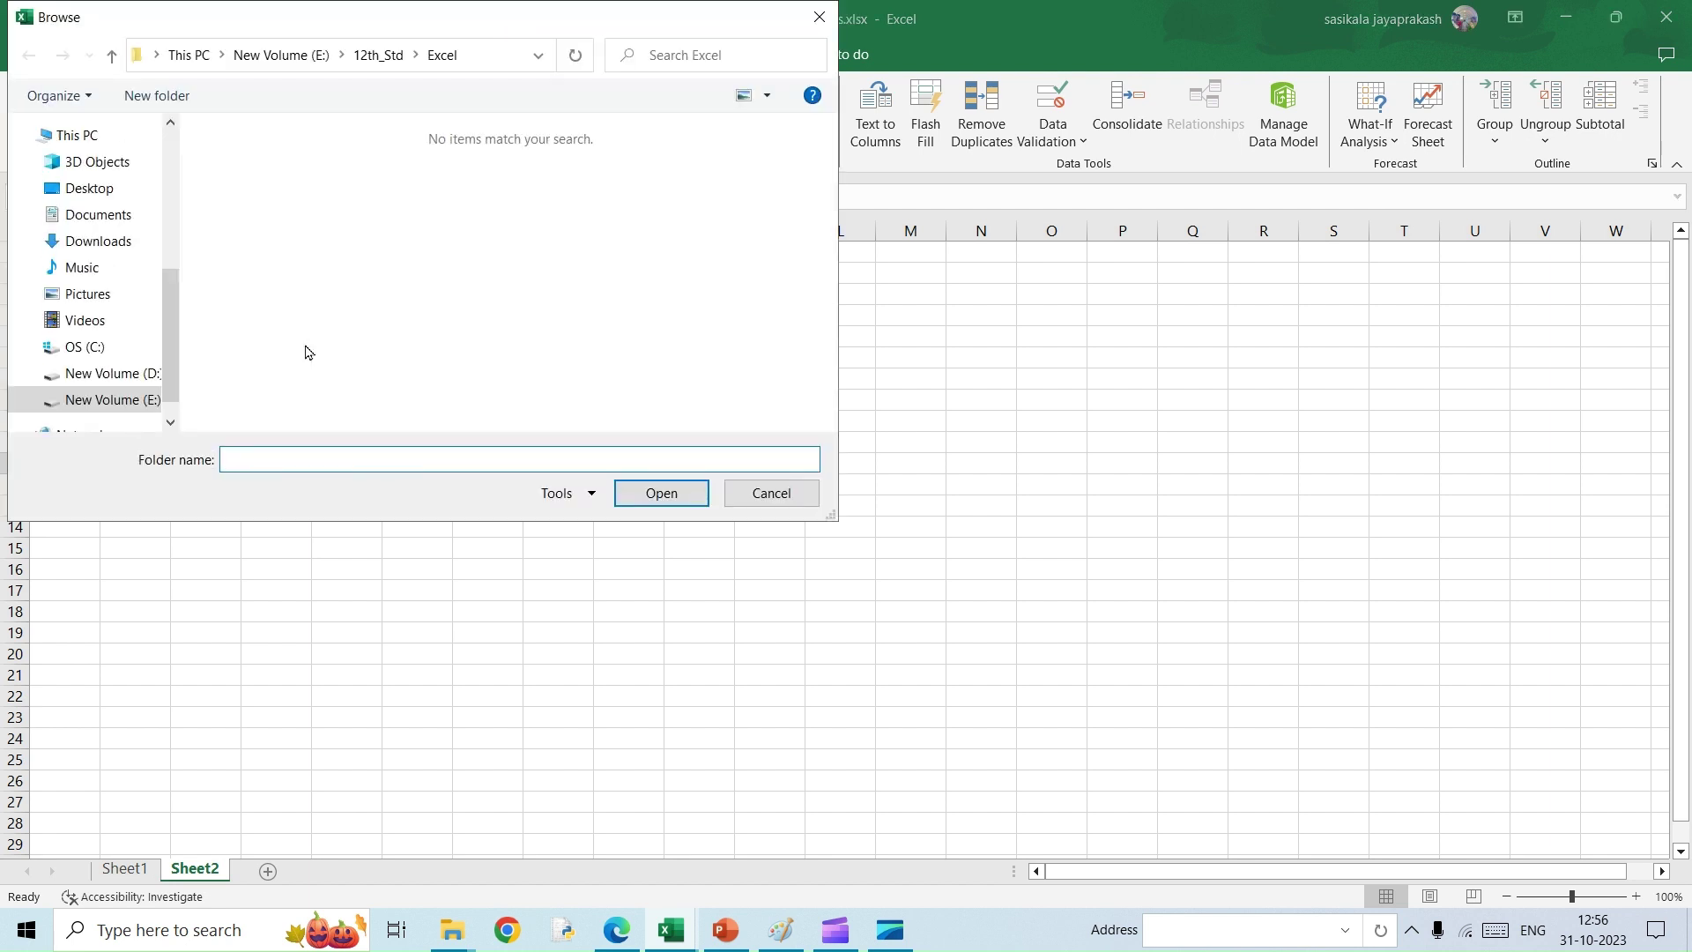
scroll(105, 294, up, 4)
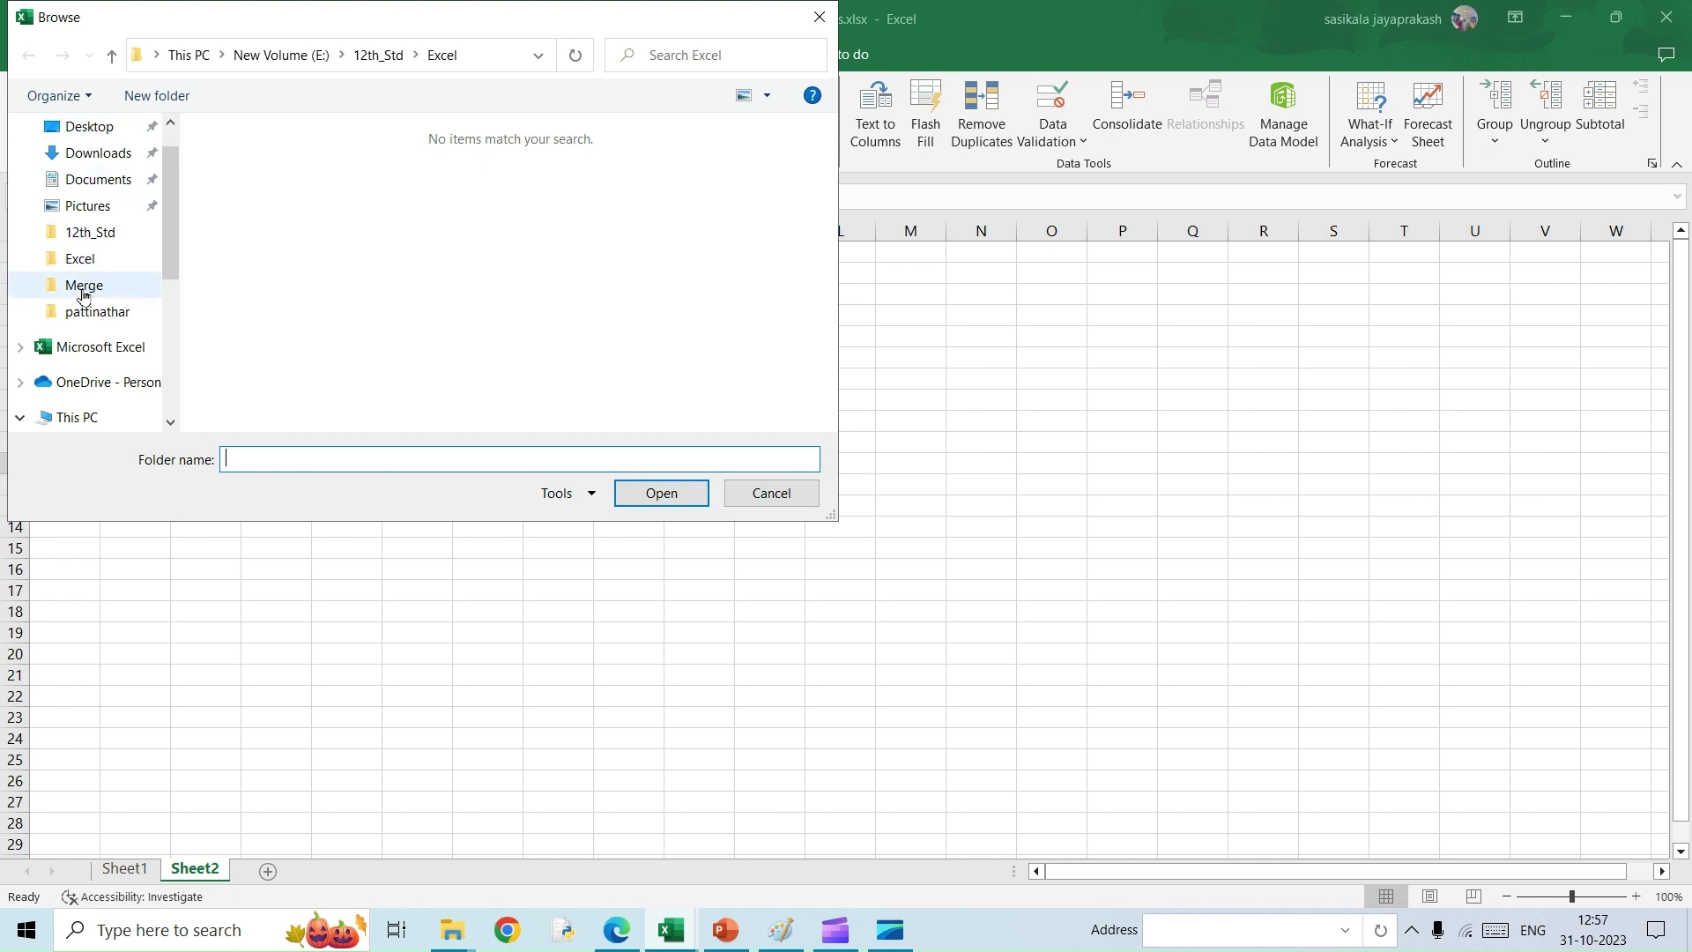
click(83, 285)
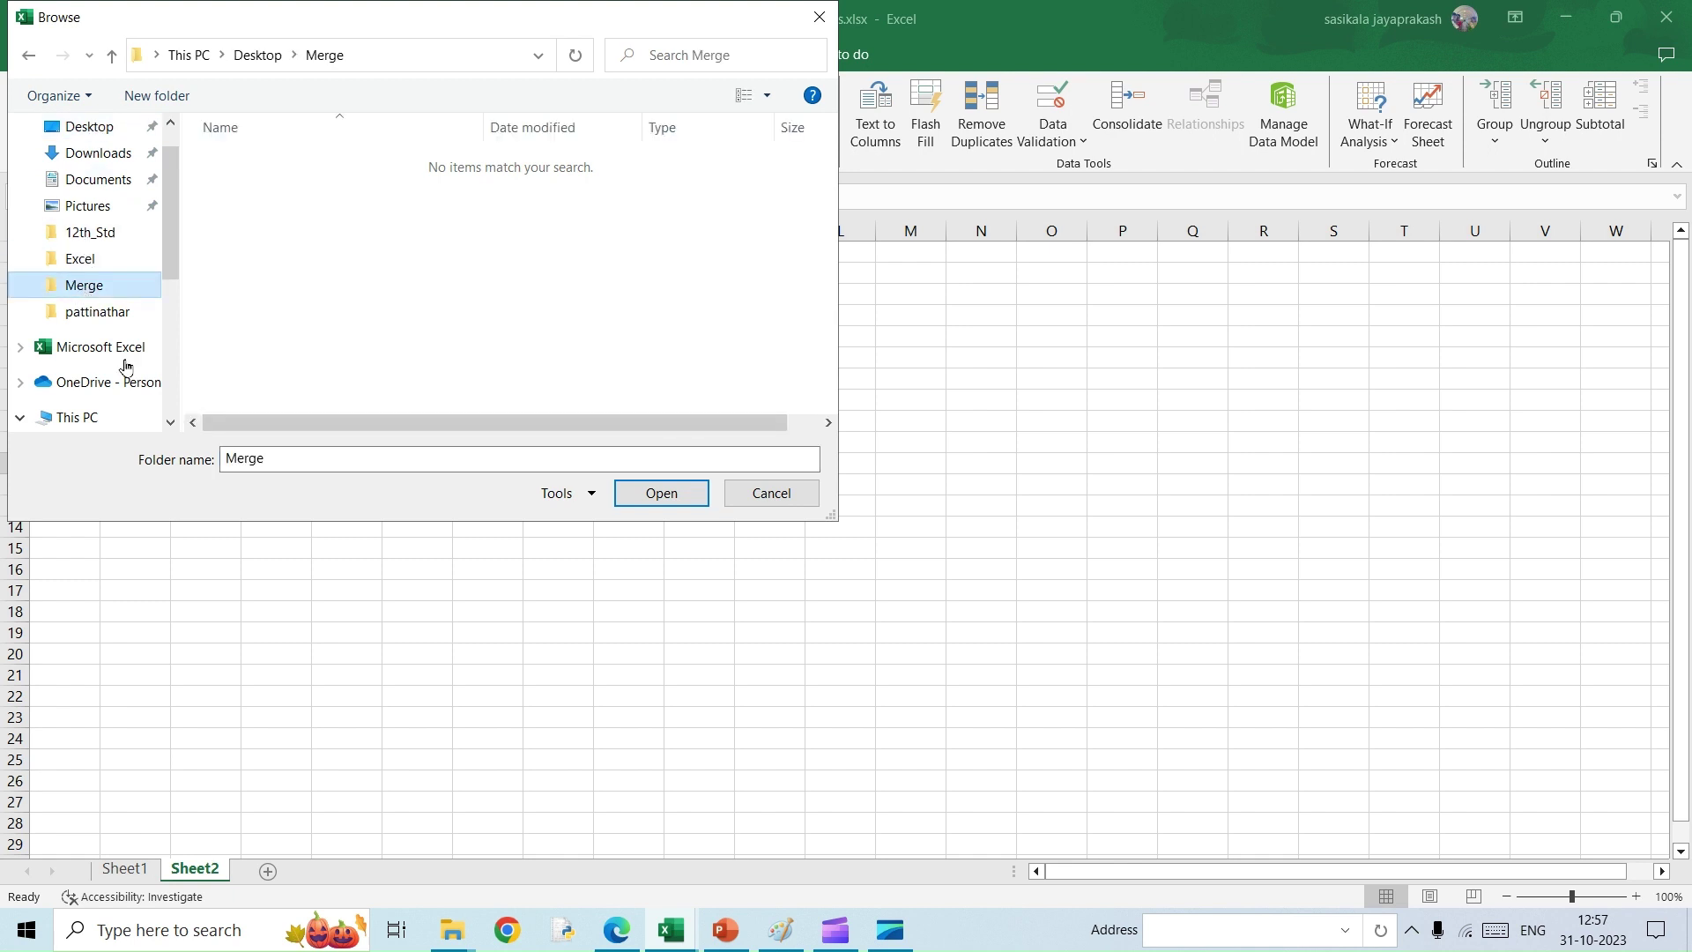
click(643, 495)
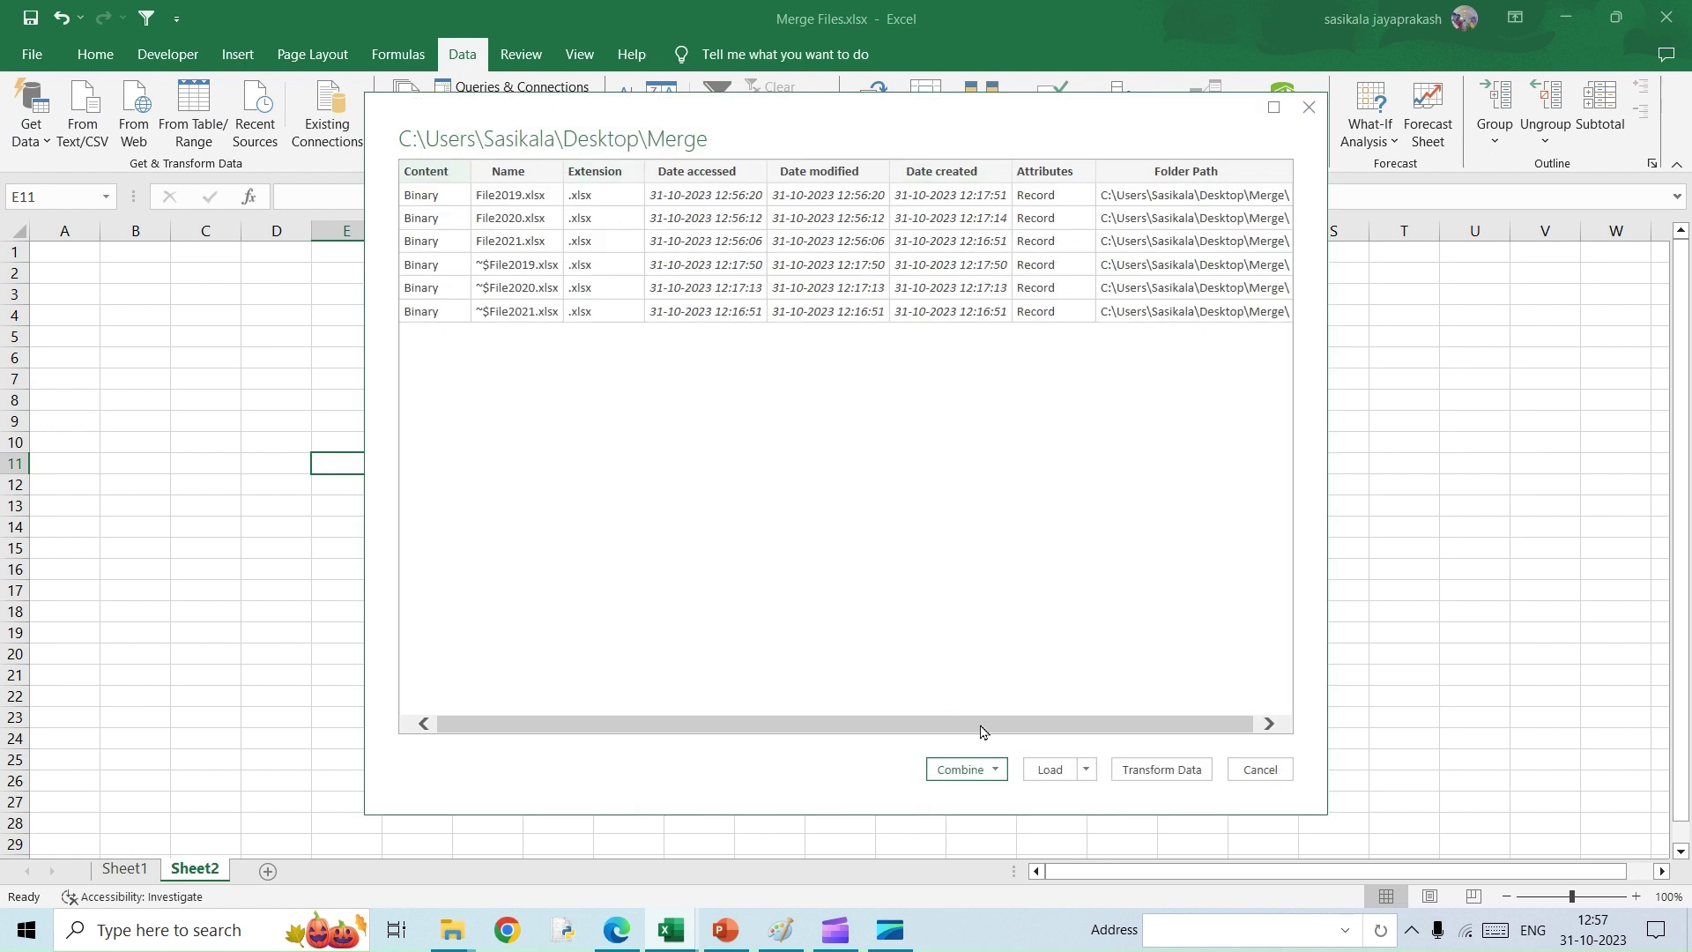
click(1161, 770)
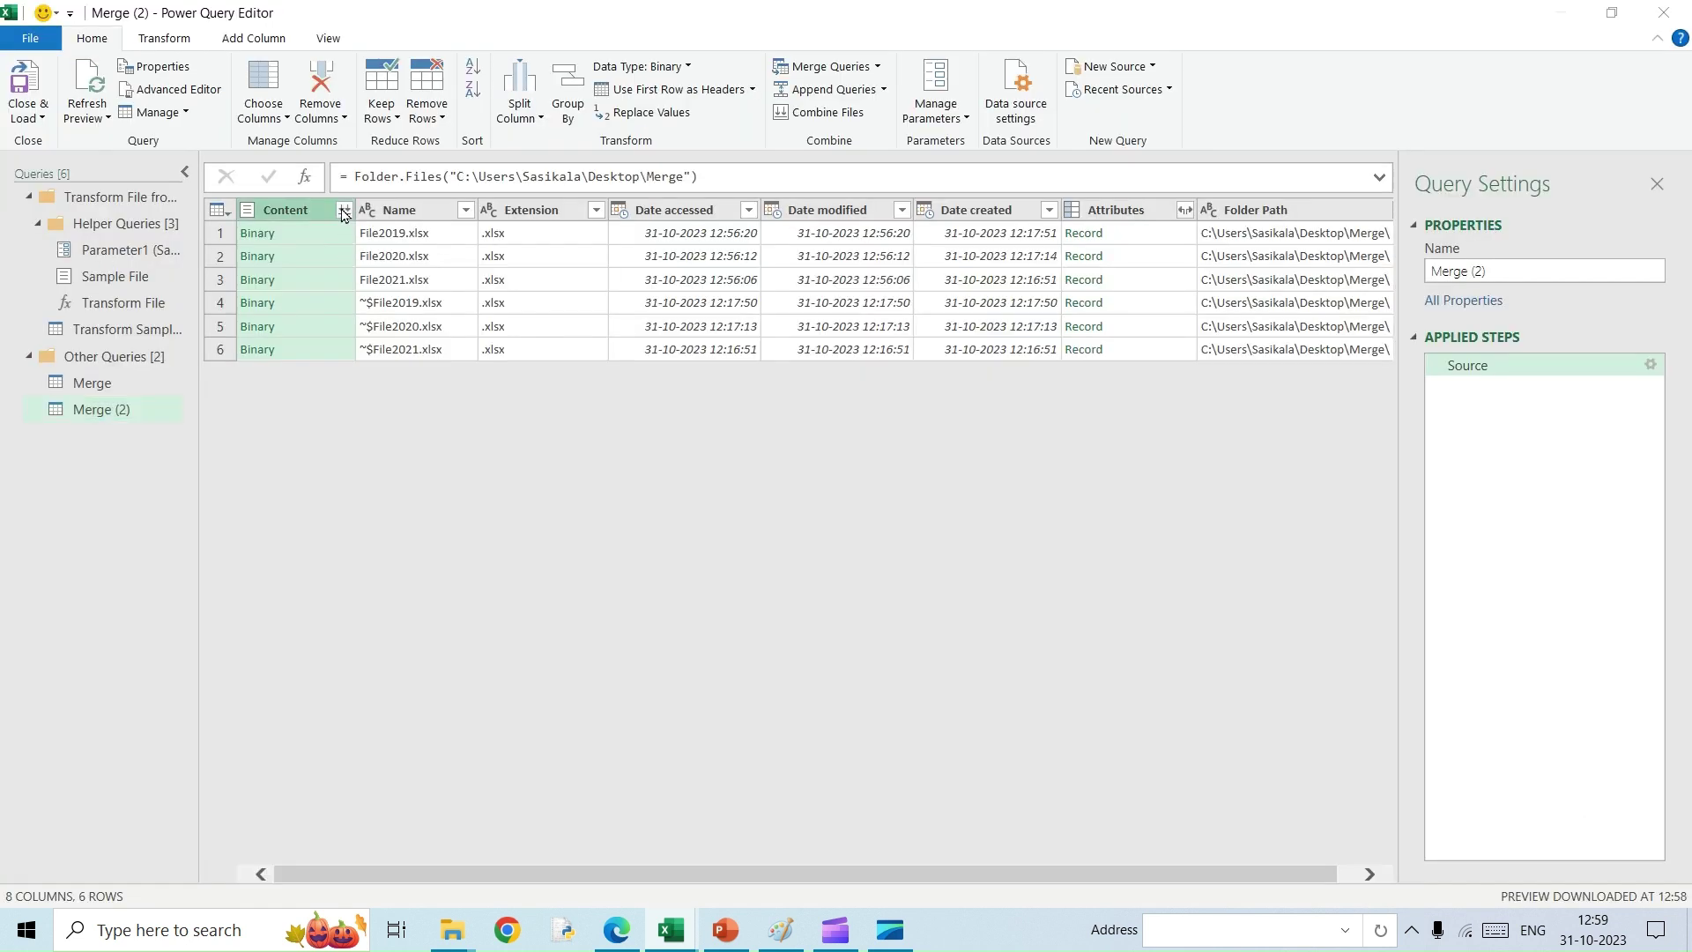
- Combine Sheet1 from every folder file and scroll through the combined 150 rows
click(345, 212)
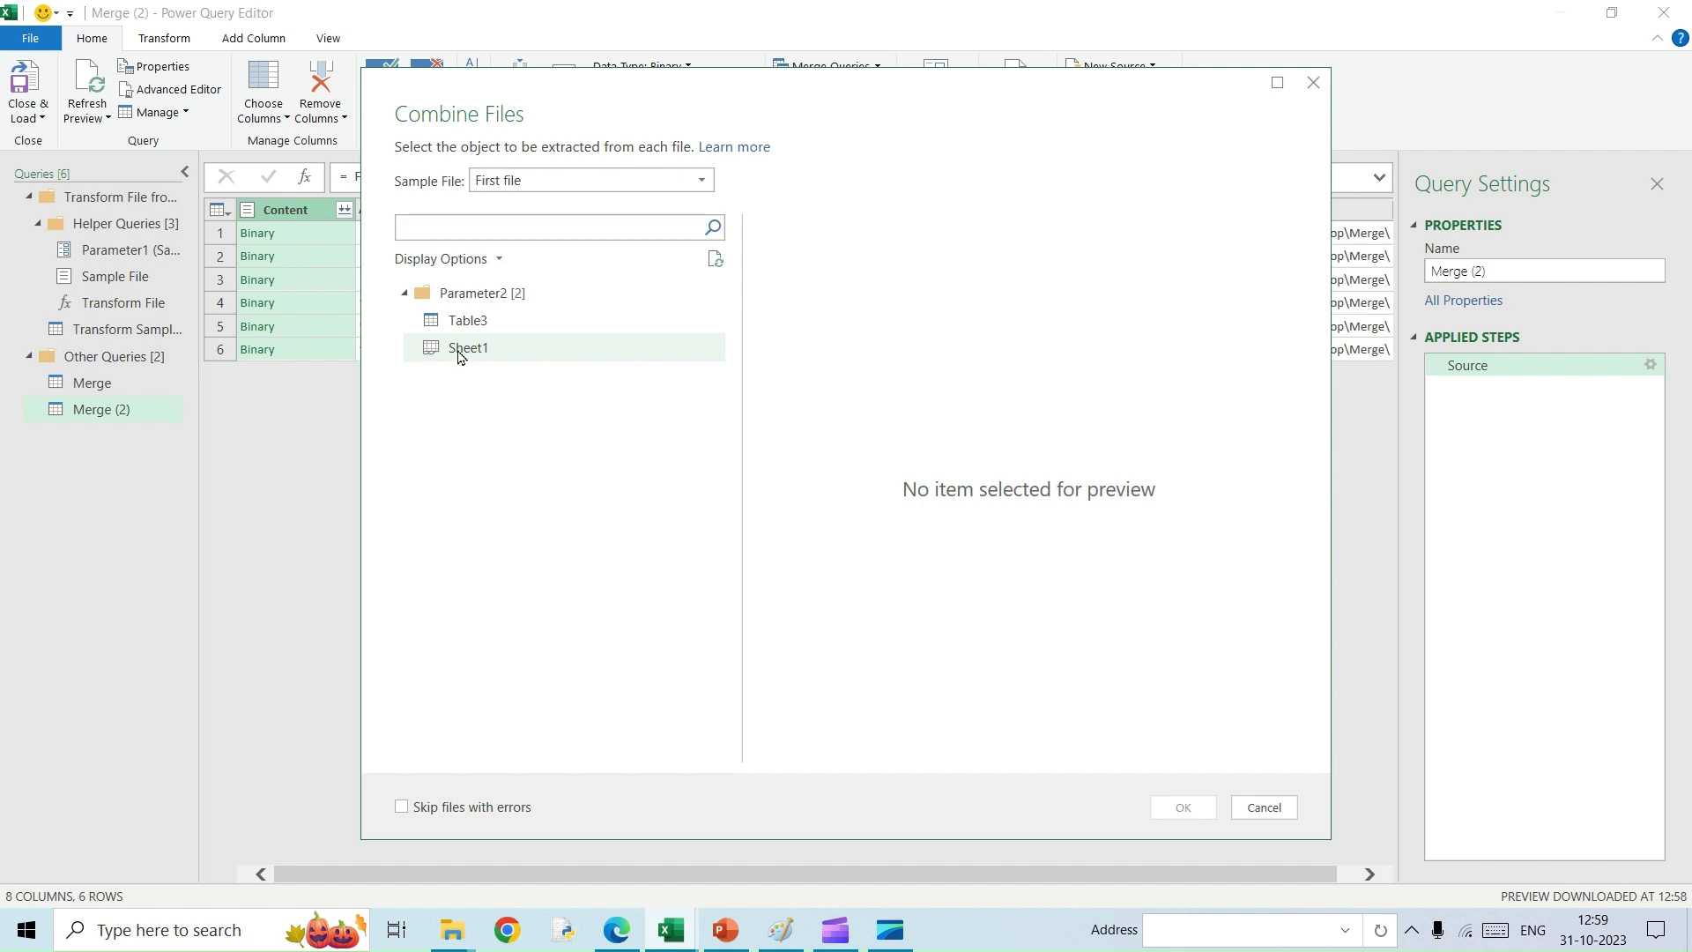
click(458, 352)
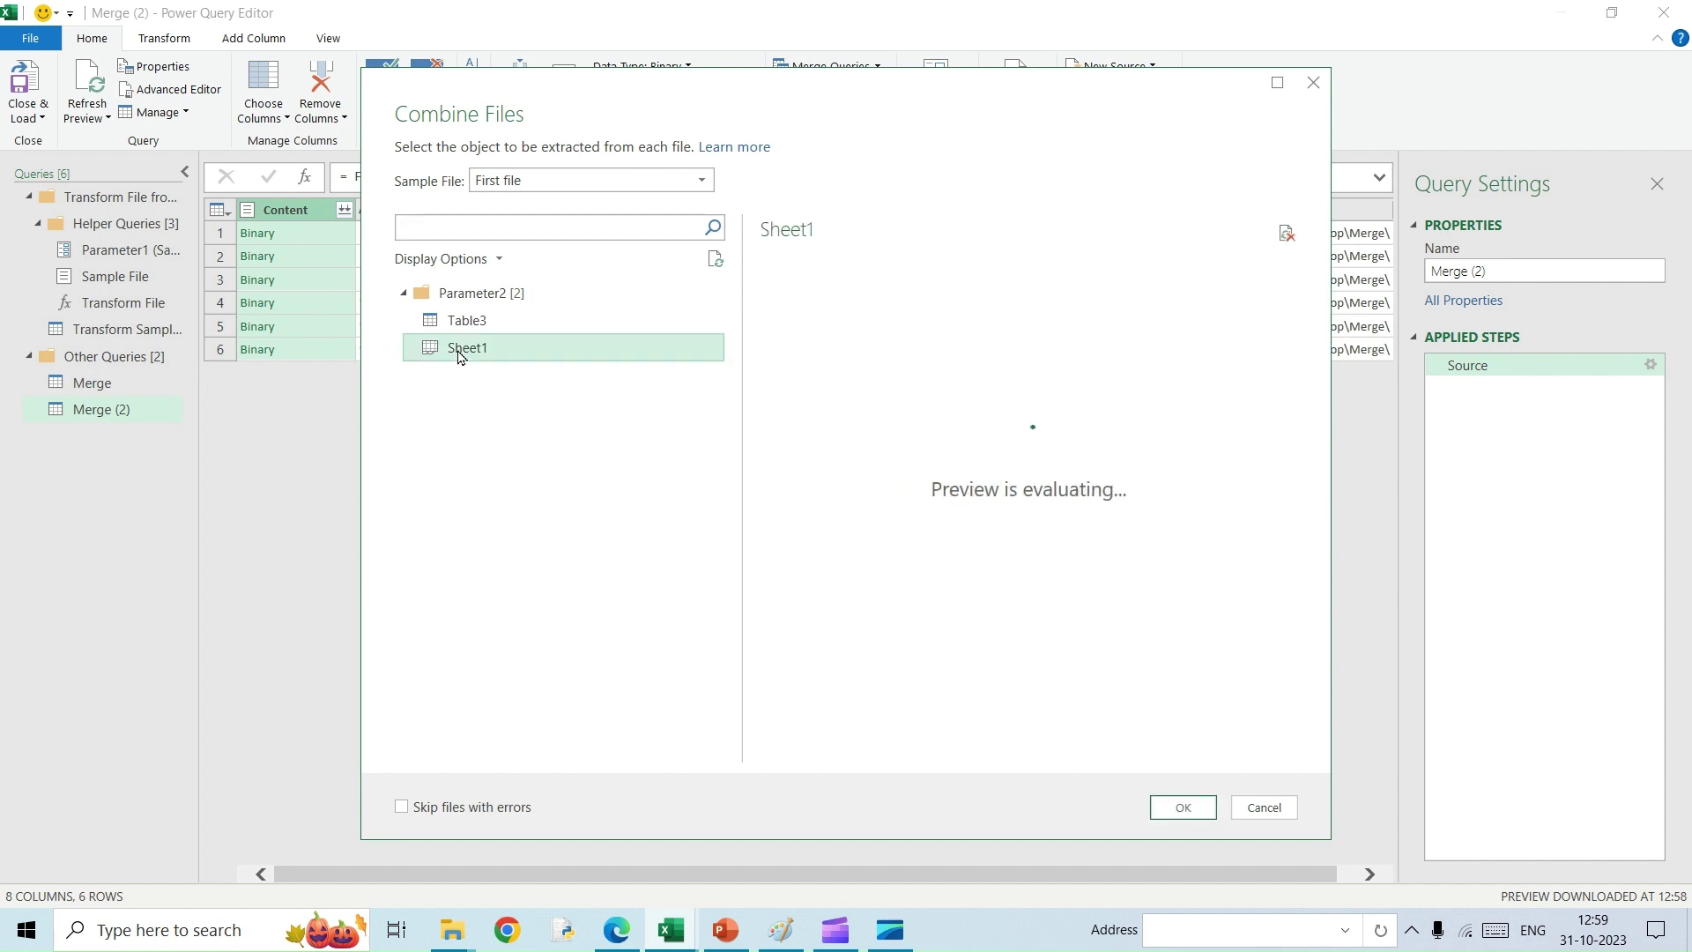
click(1183, 811)
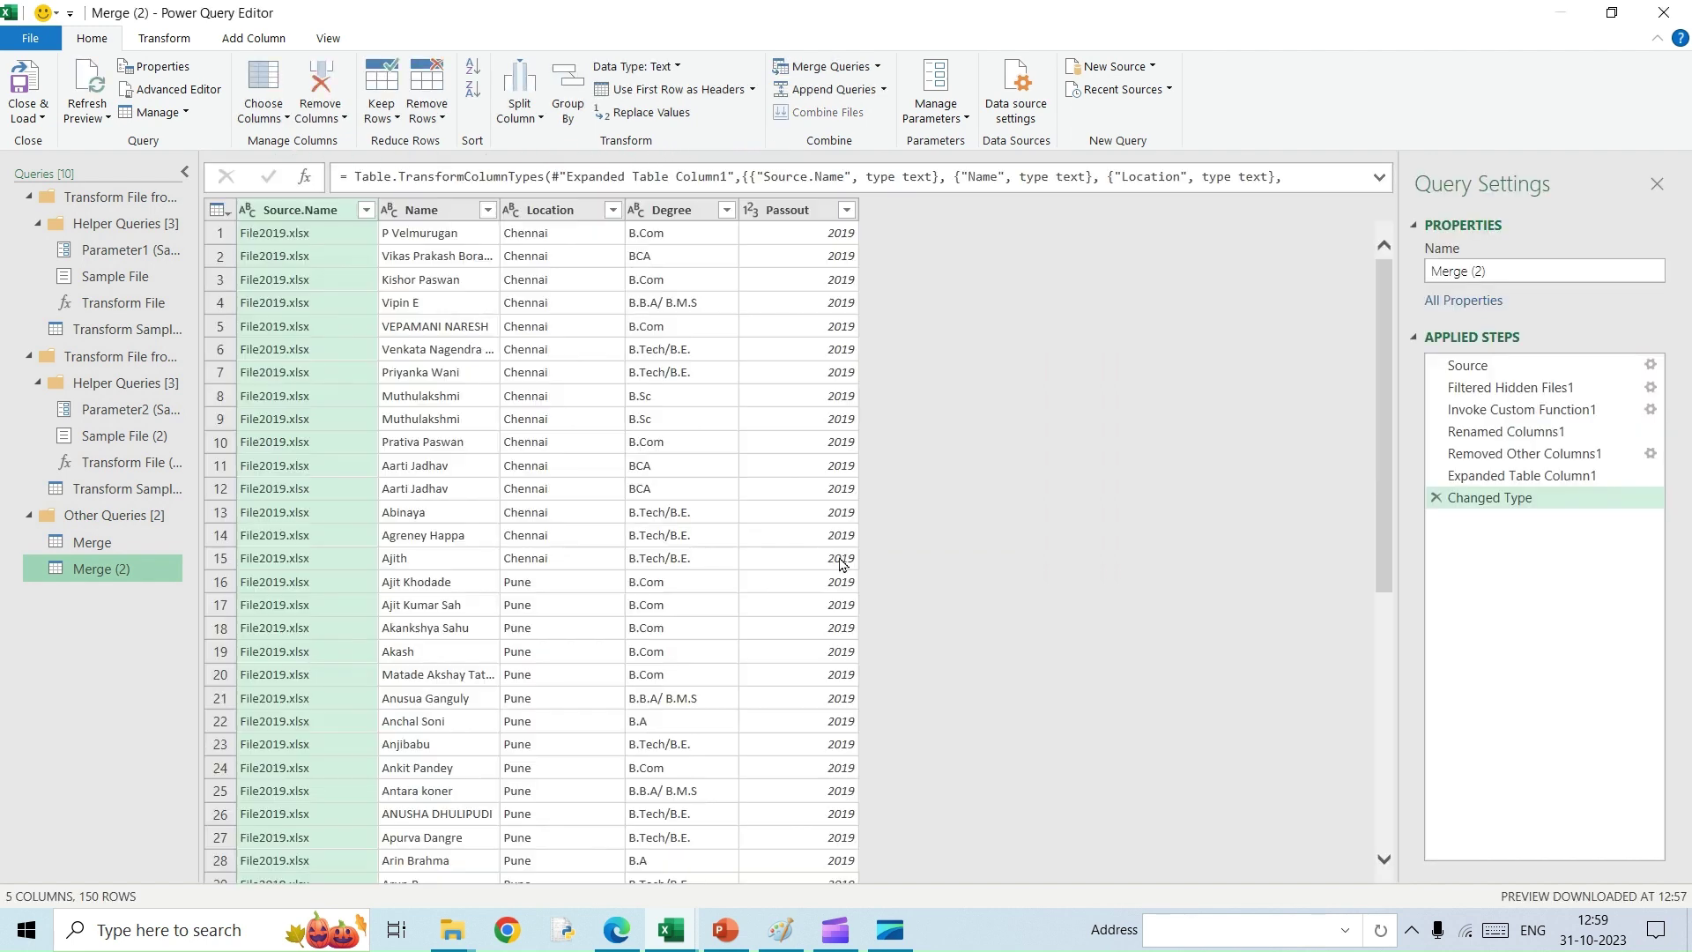
scroll(807, 554, down, 20)
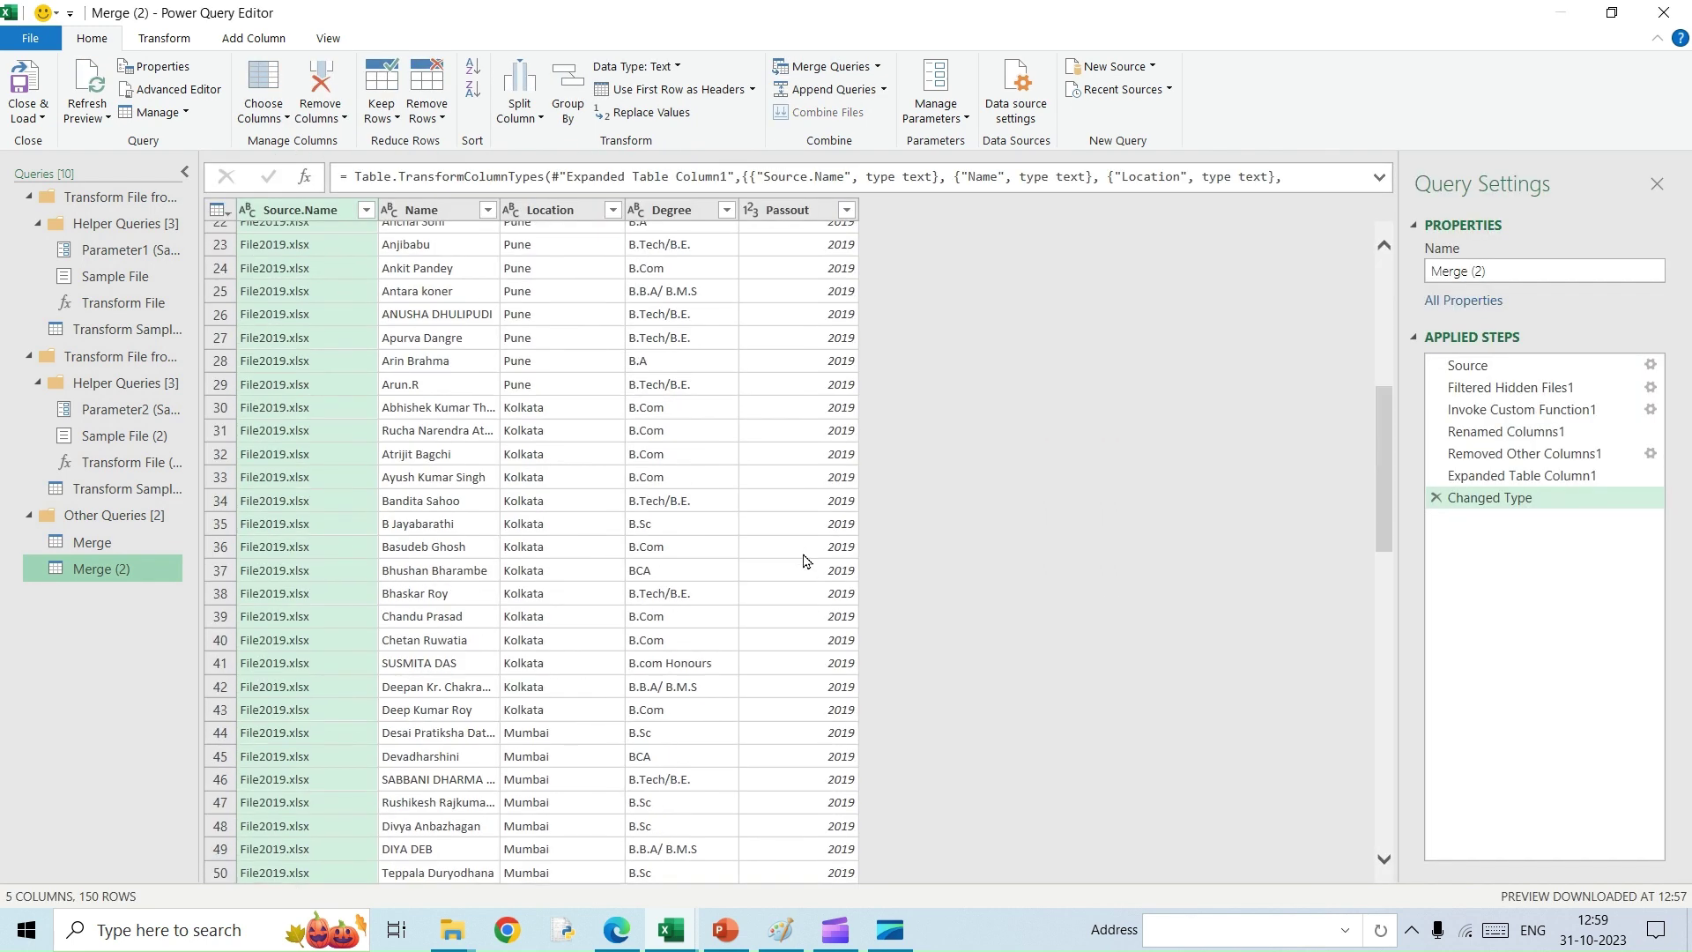
scroll(803, 572, down, 17)
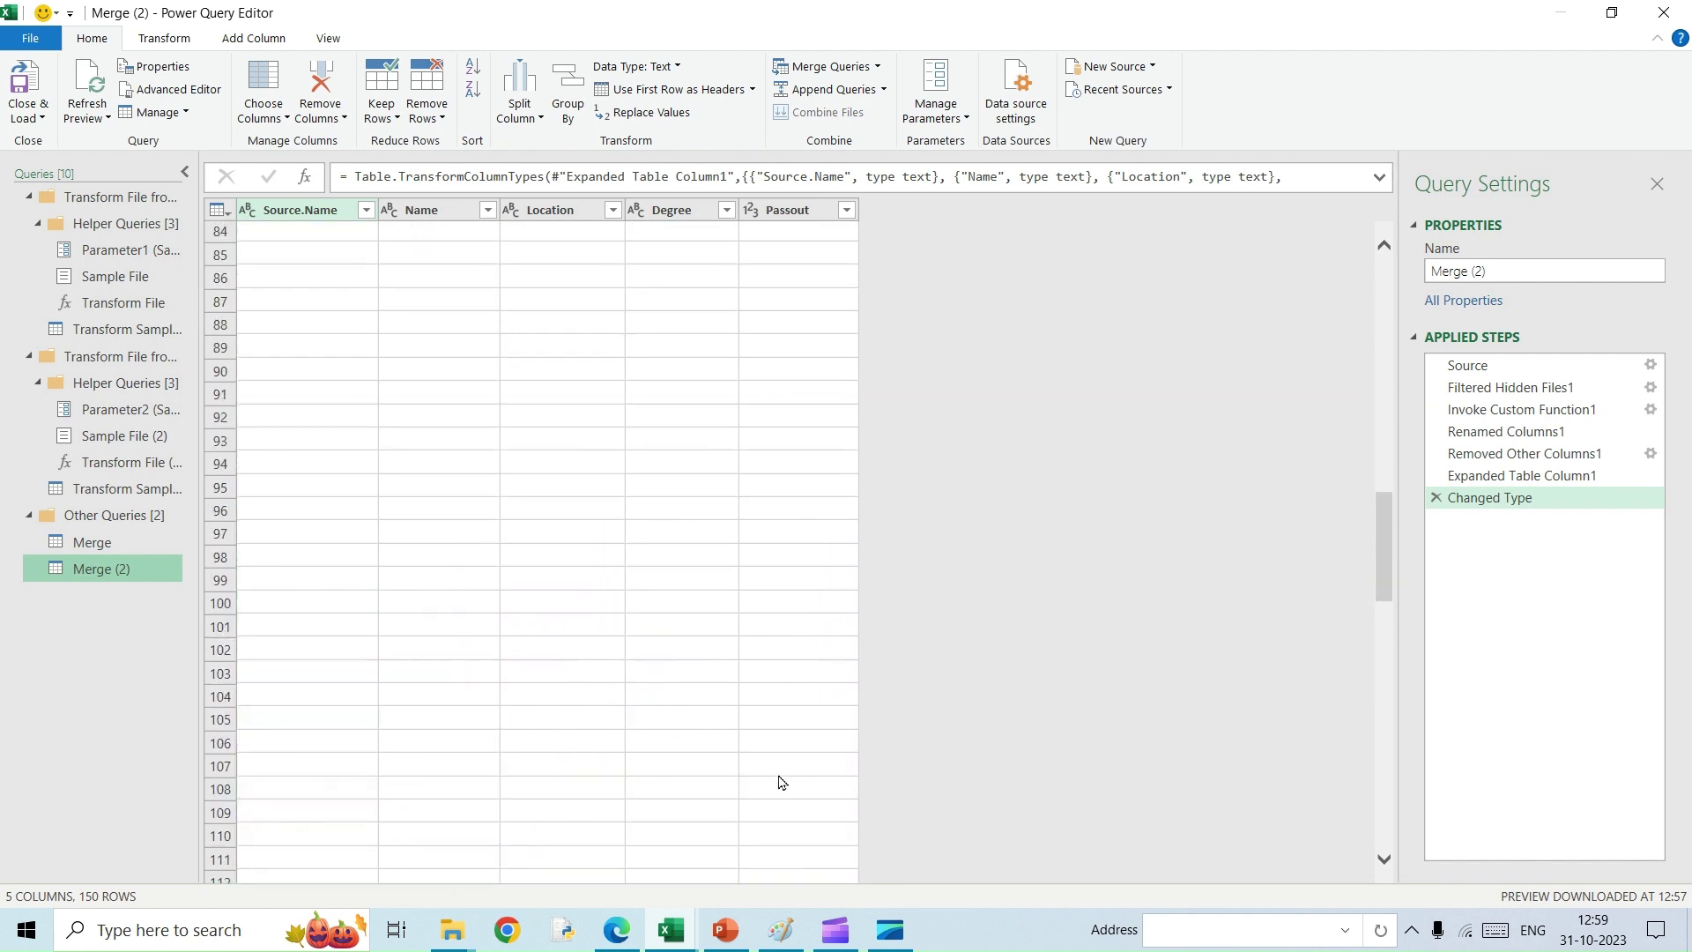
- Close & Load the query to a new Merge (2) sheet, then inspect Source.Name and cell C15
click(33, 117)
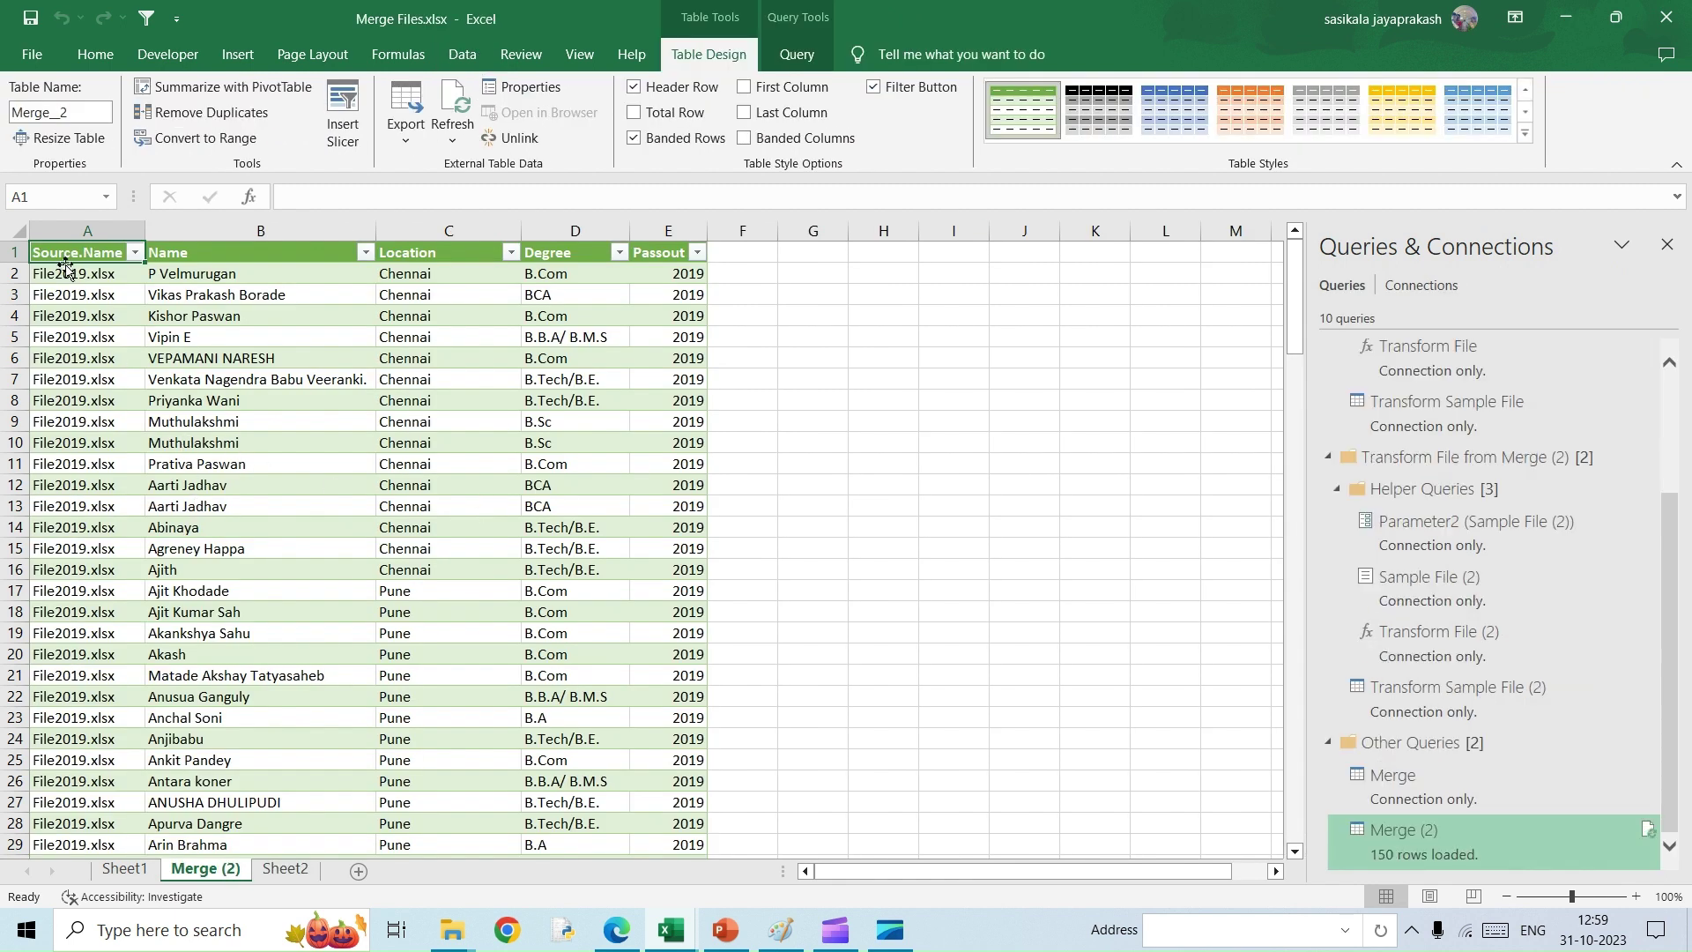
click(62, 230)
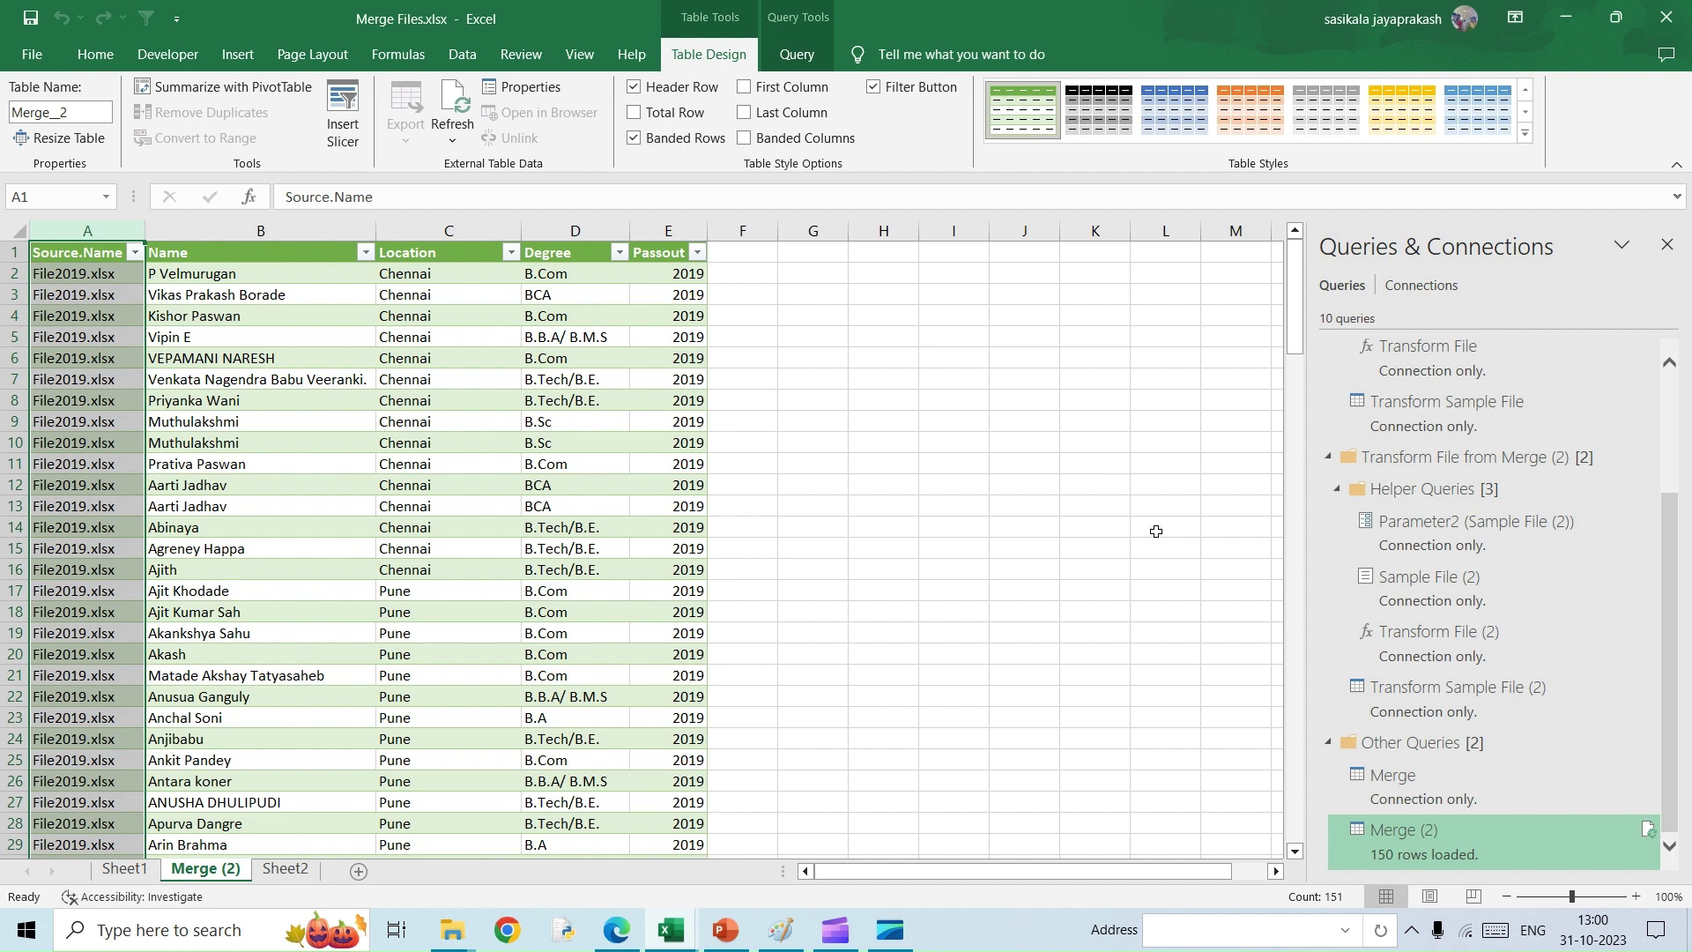
click(406, 548)
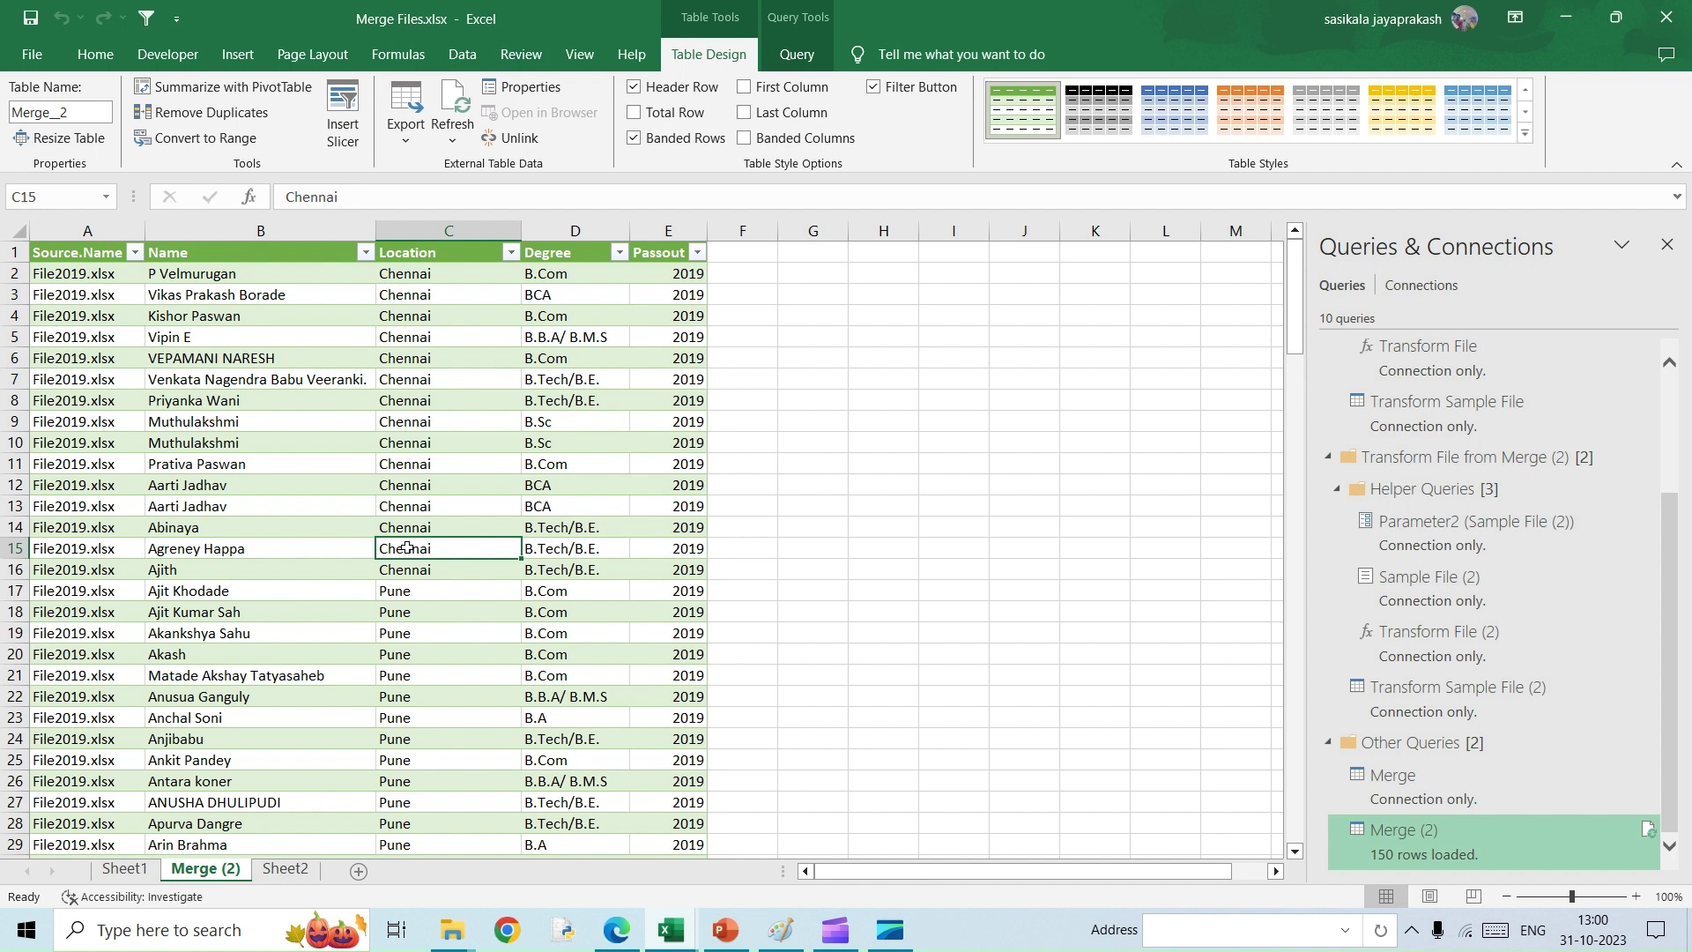
- In File2019.xlsx, start row 52 with a student's name and location Chennai
mouse_move(677, 943)
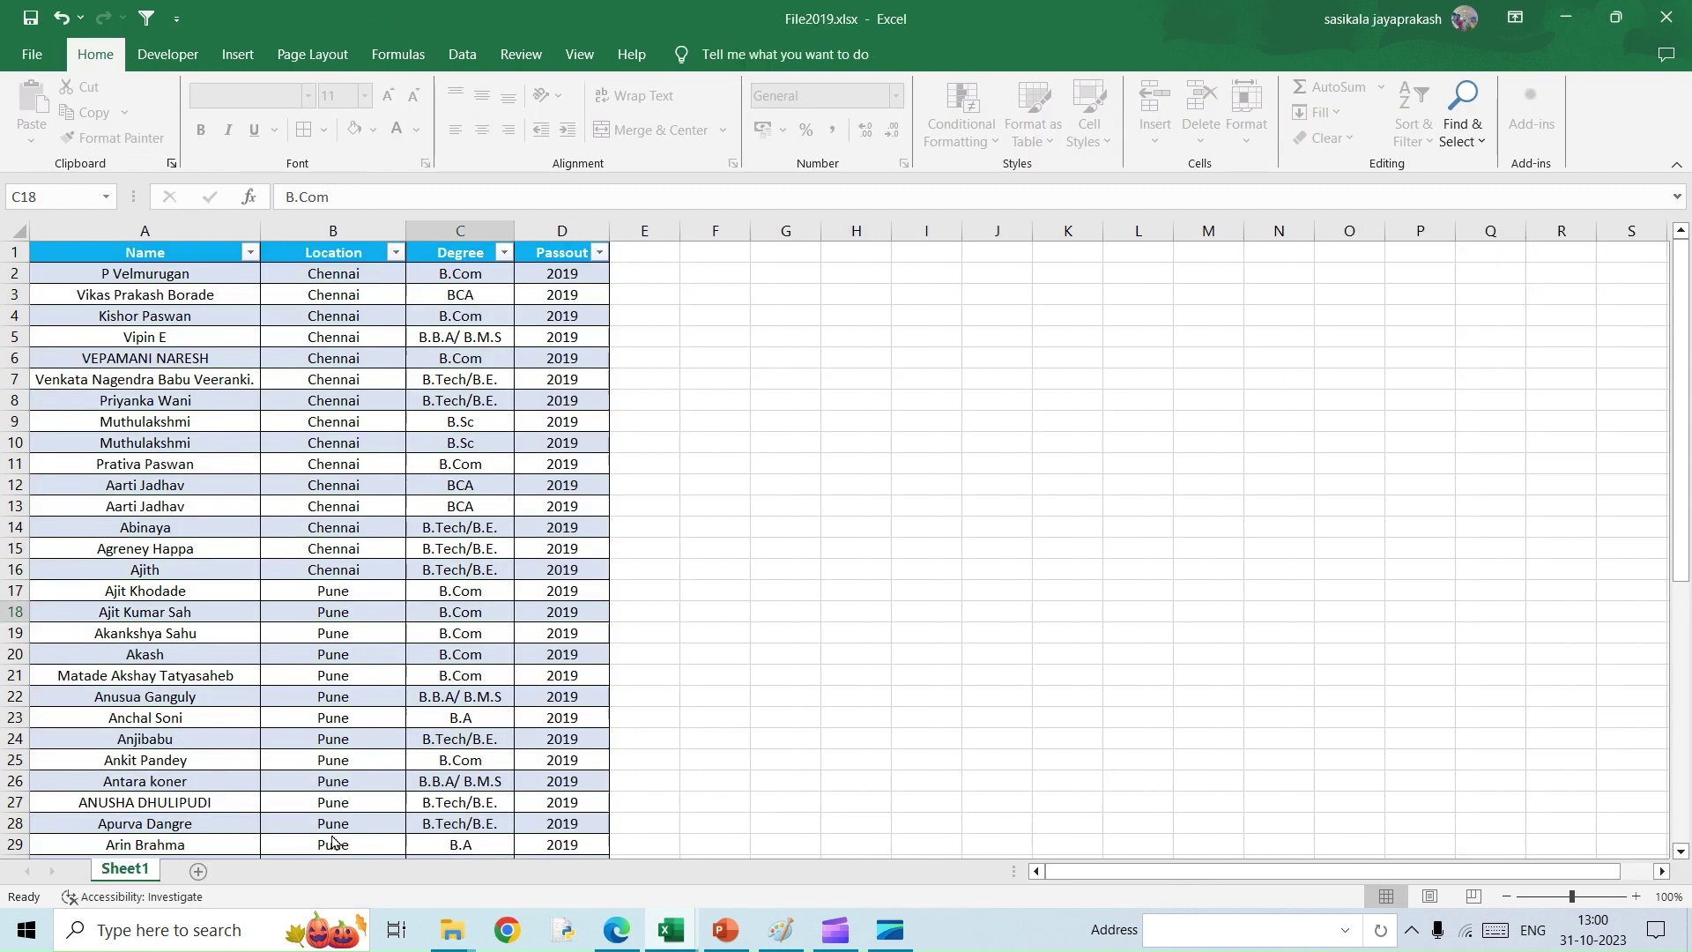
click(361, 866)
scroll(145, 631, down, 20)
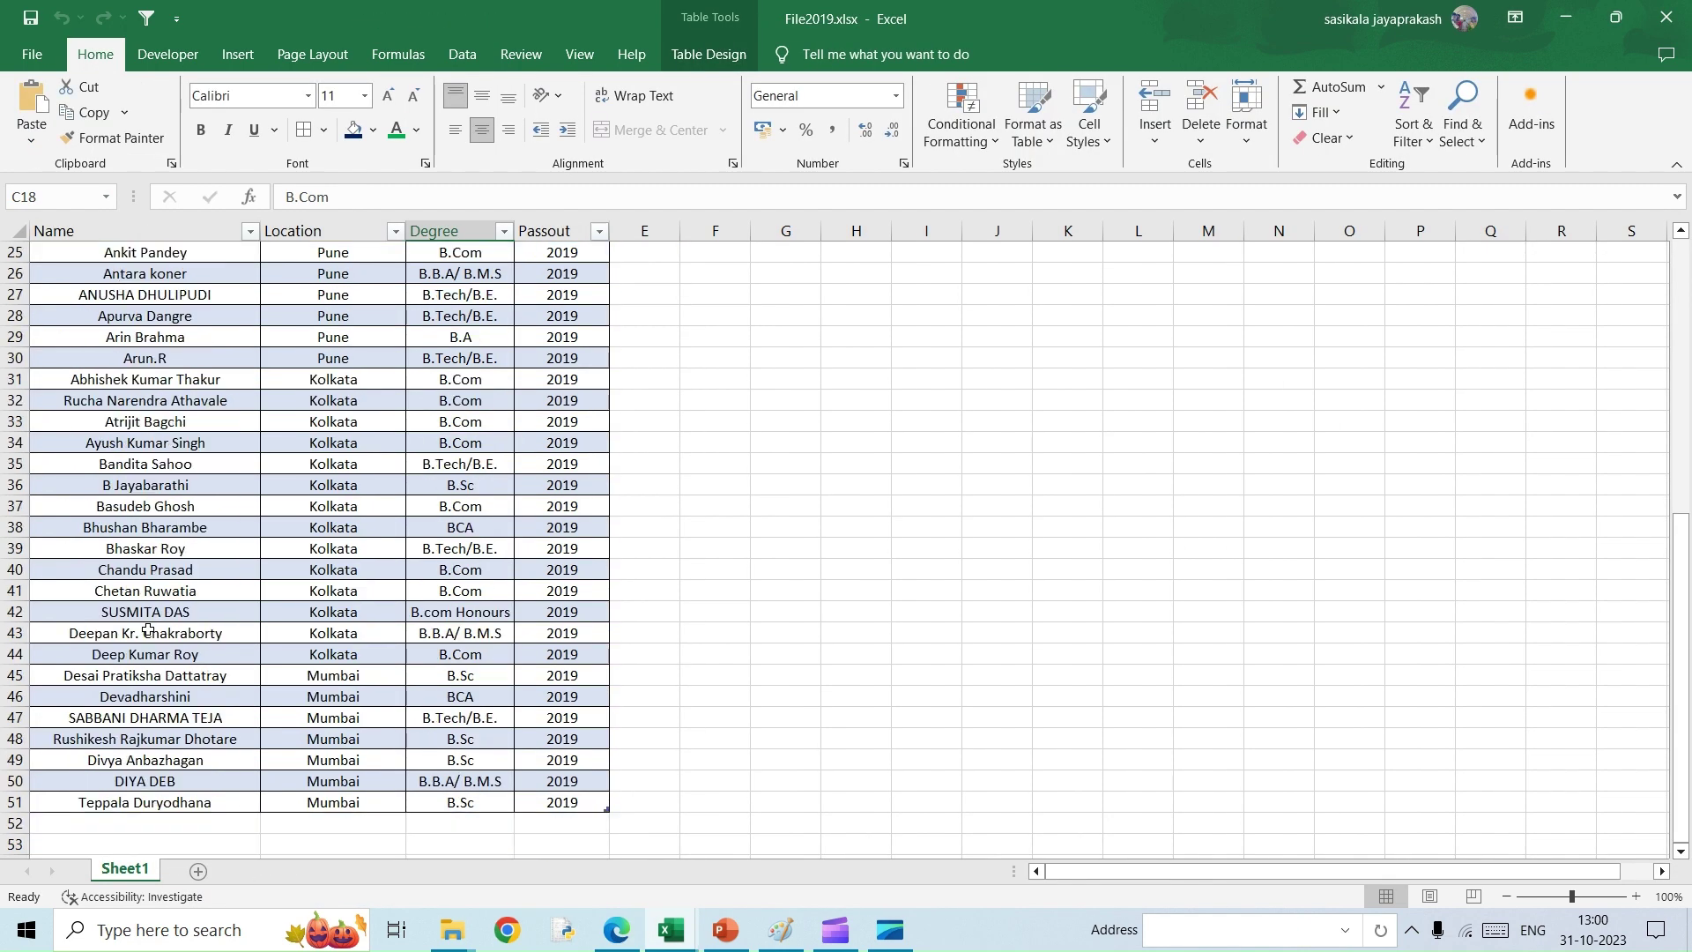
scroll(144, 627, up, 6)
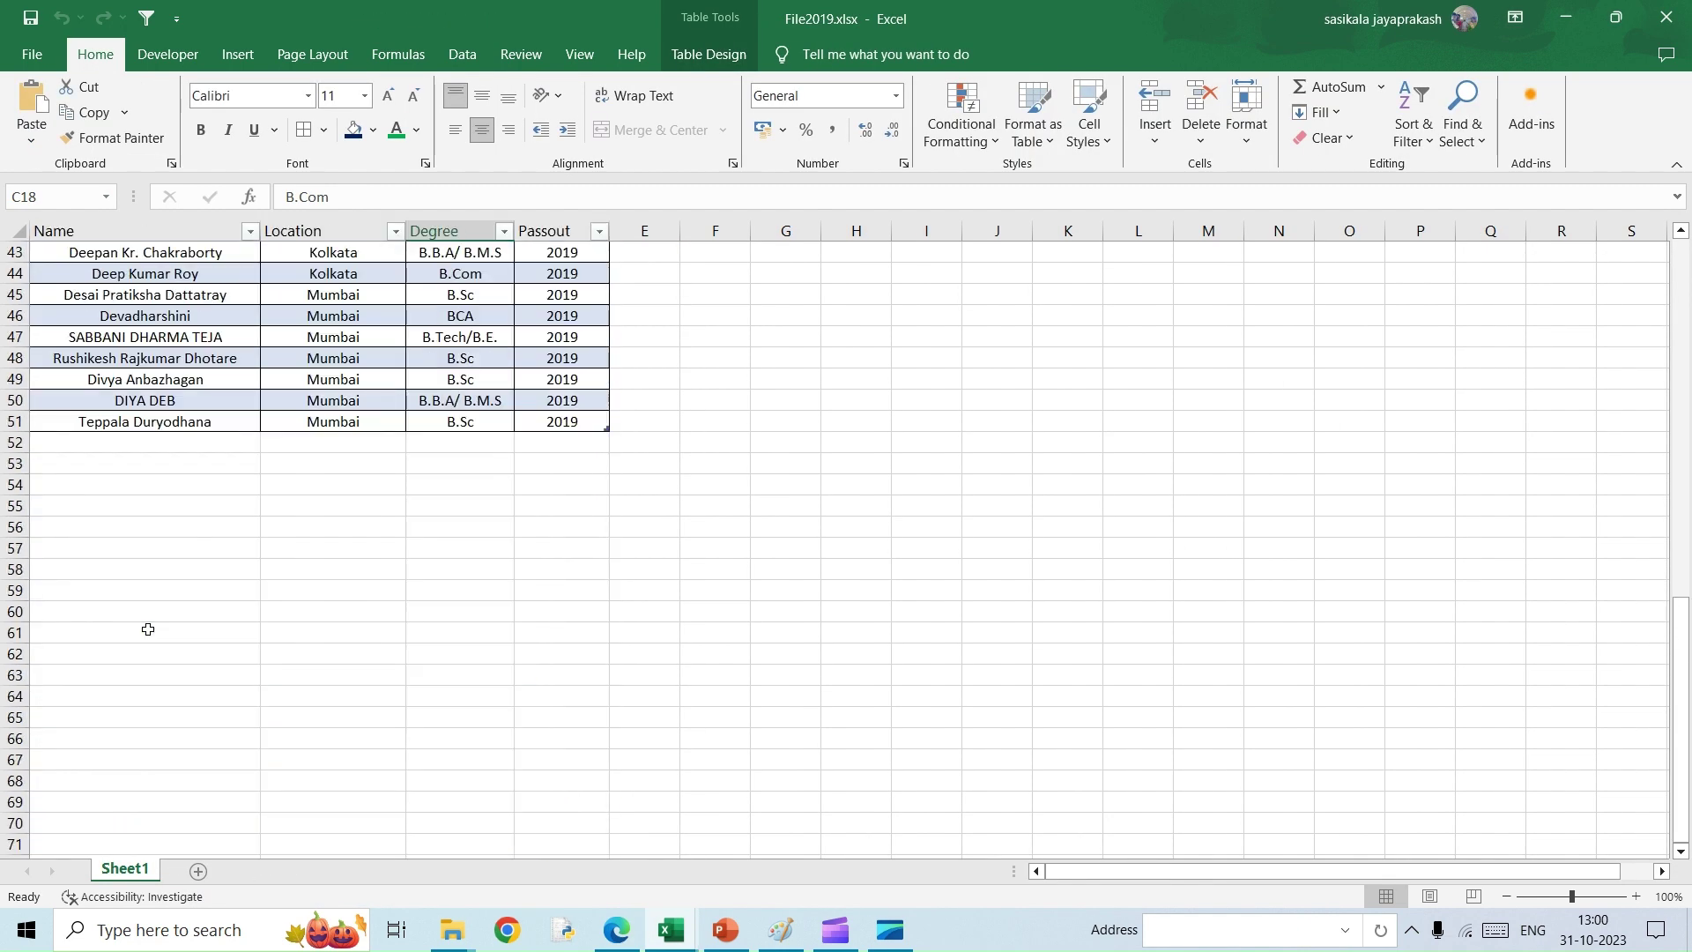
click(152, 445)
text(JP)
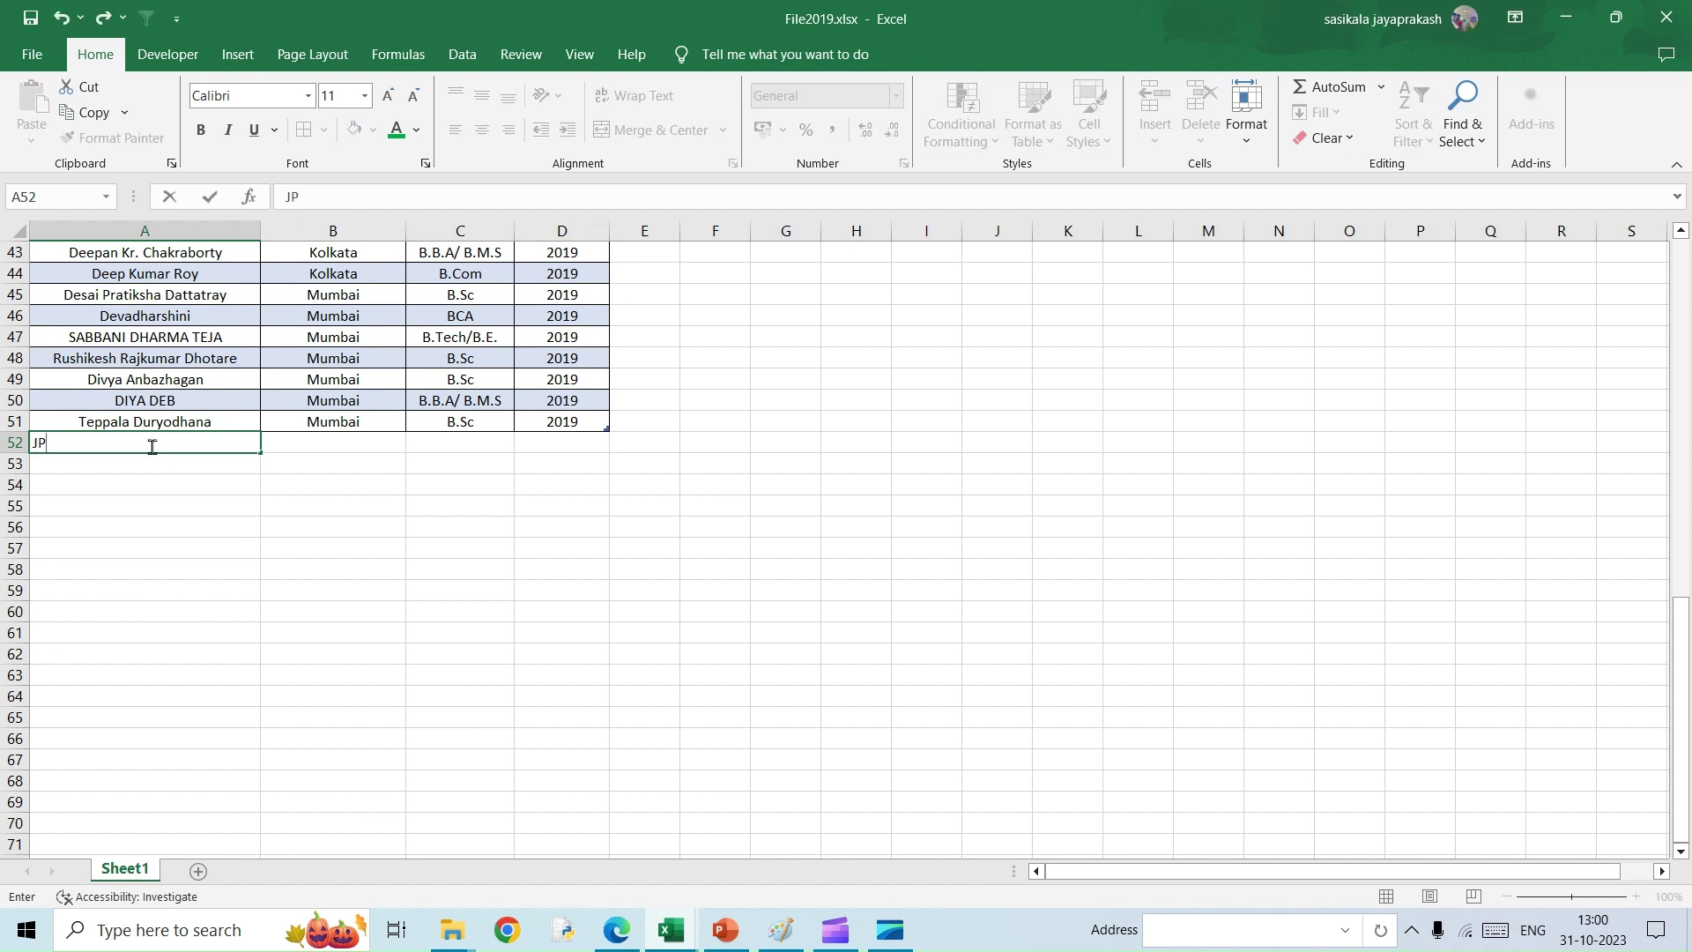
key(Tab)
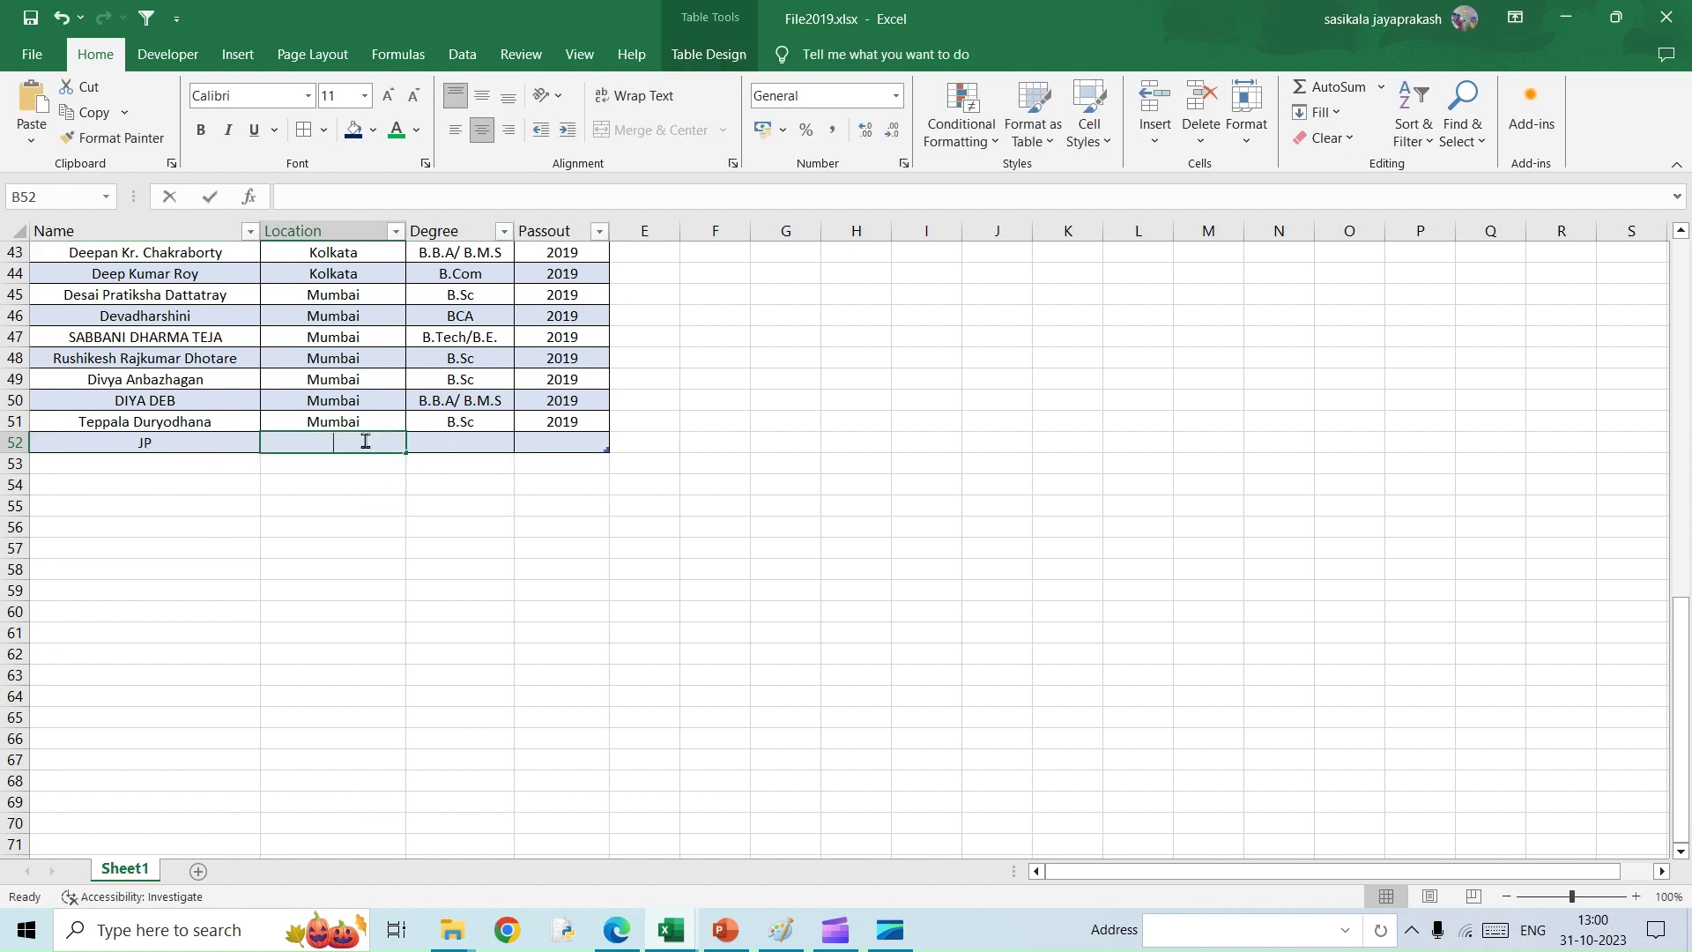
text(Chennai)
key(Tab)
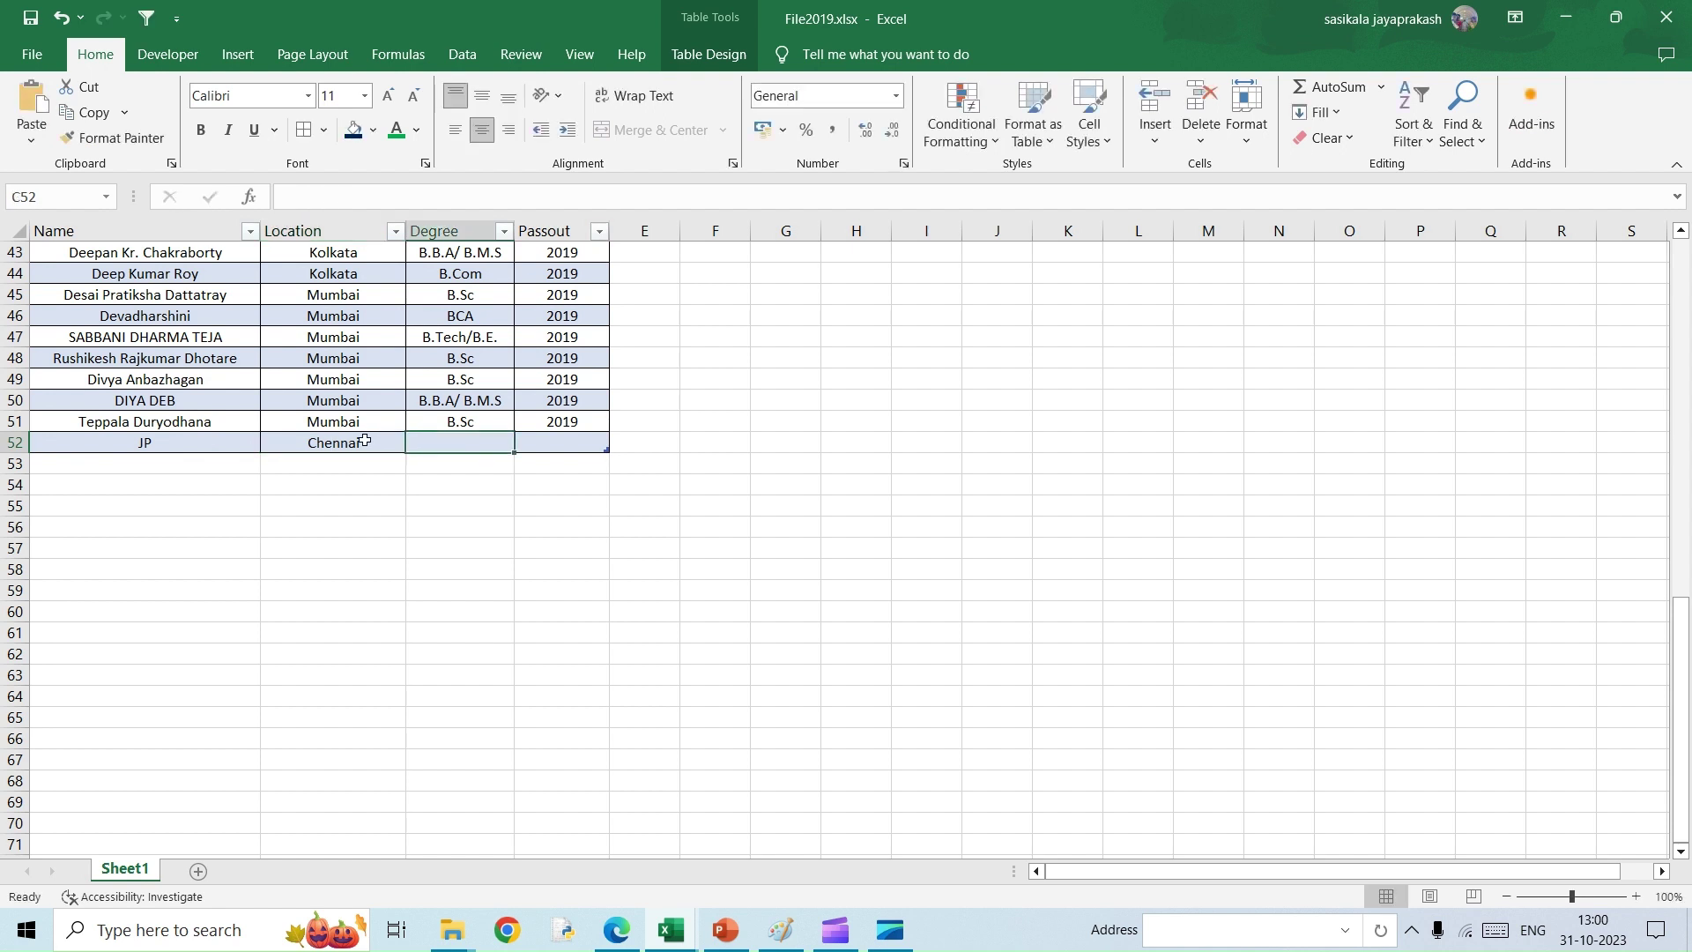
- Complete row 52 with degree B.Tech/B.E. and passout 2019, then save File2019.xlsx
text(B)
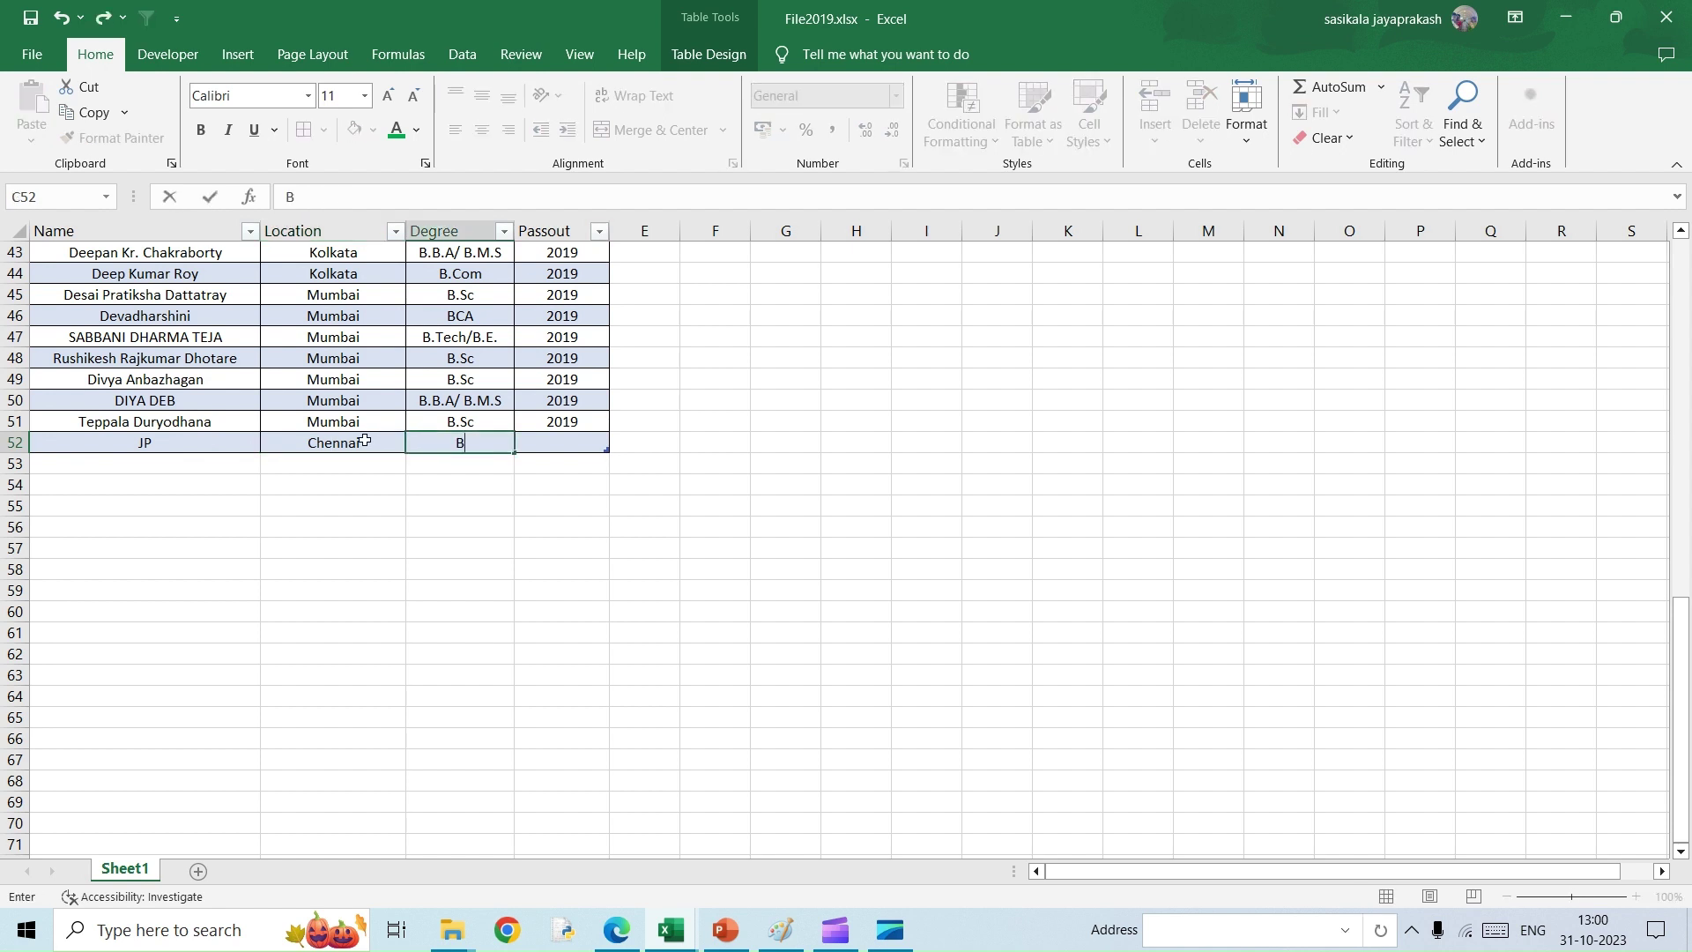
text(.Tech/B.E.)
key(Tab)
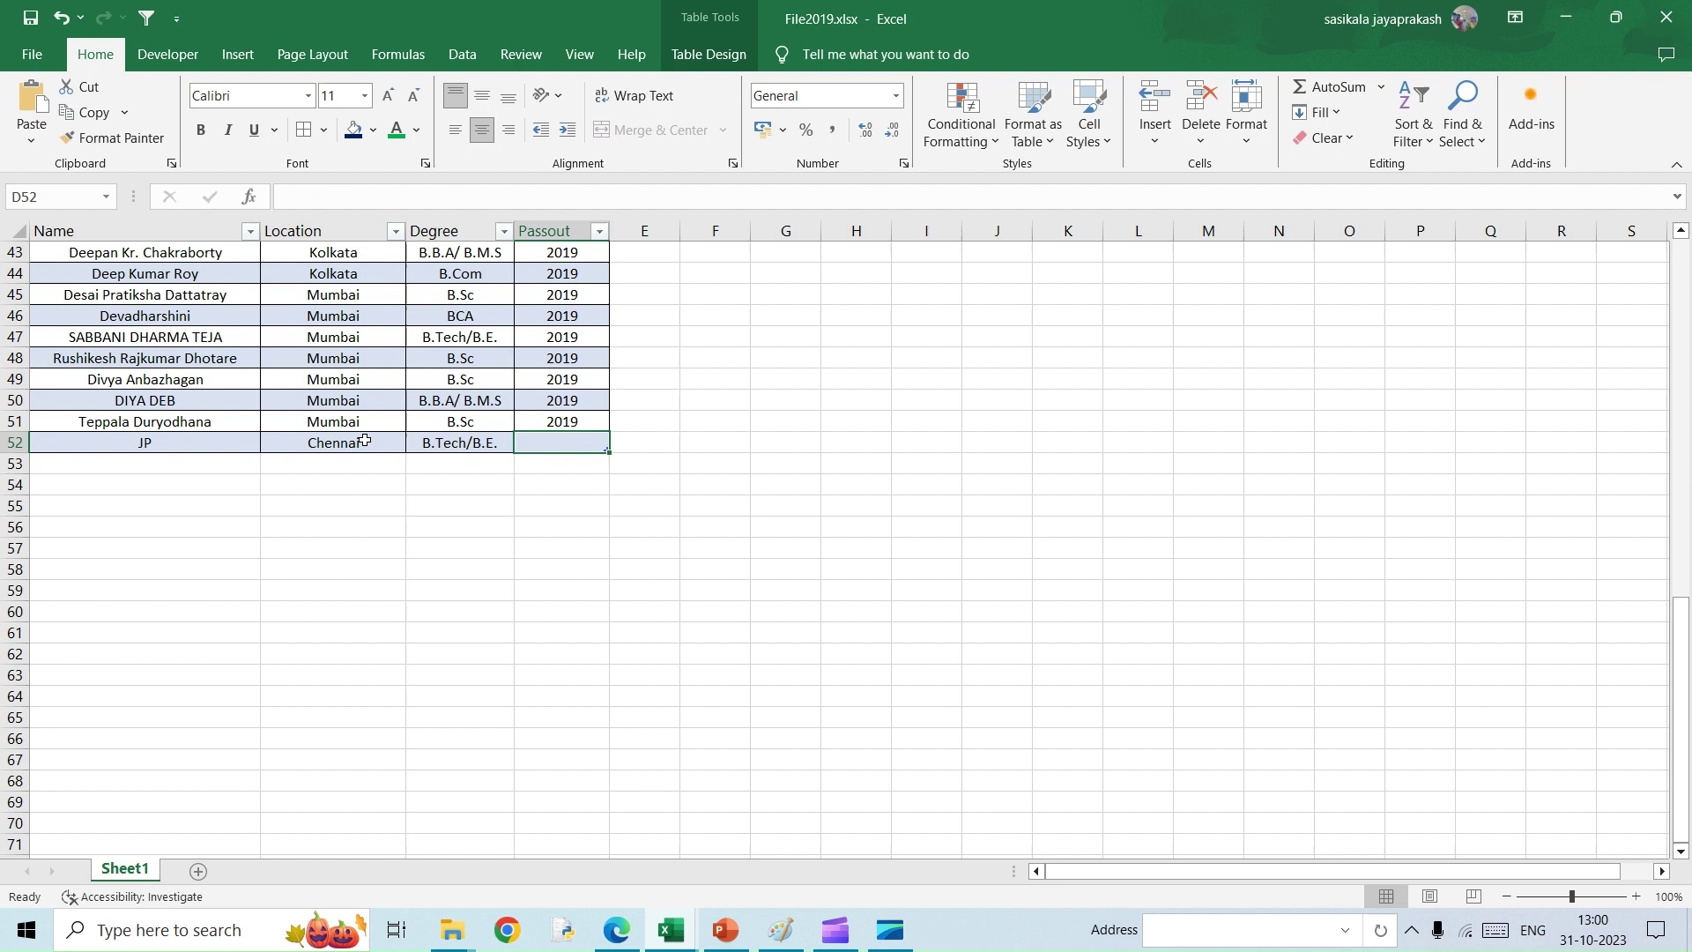
text(2)
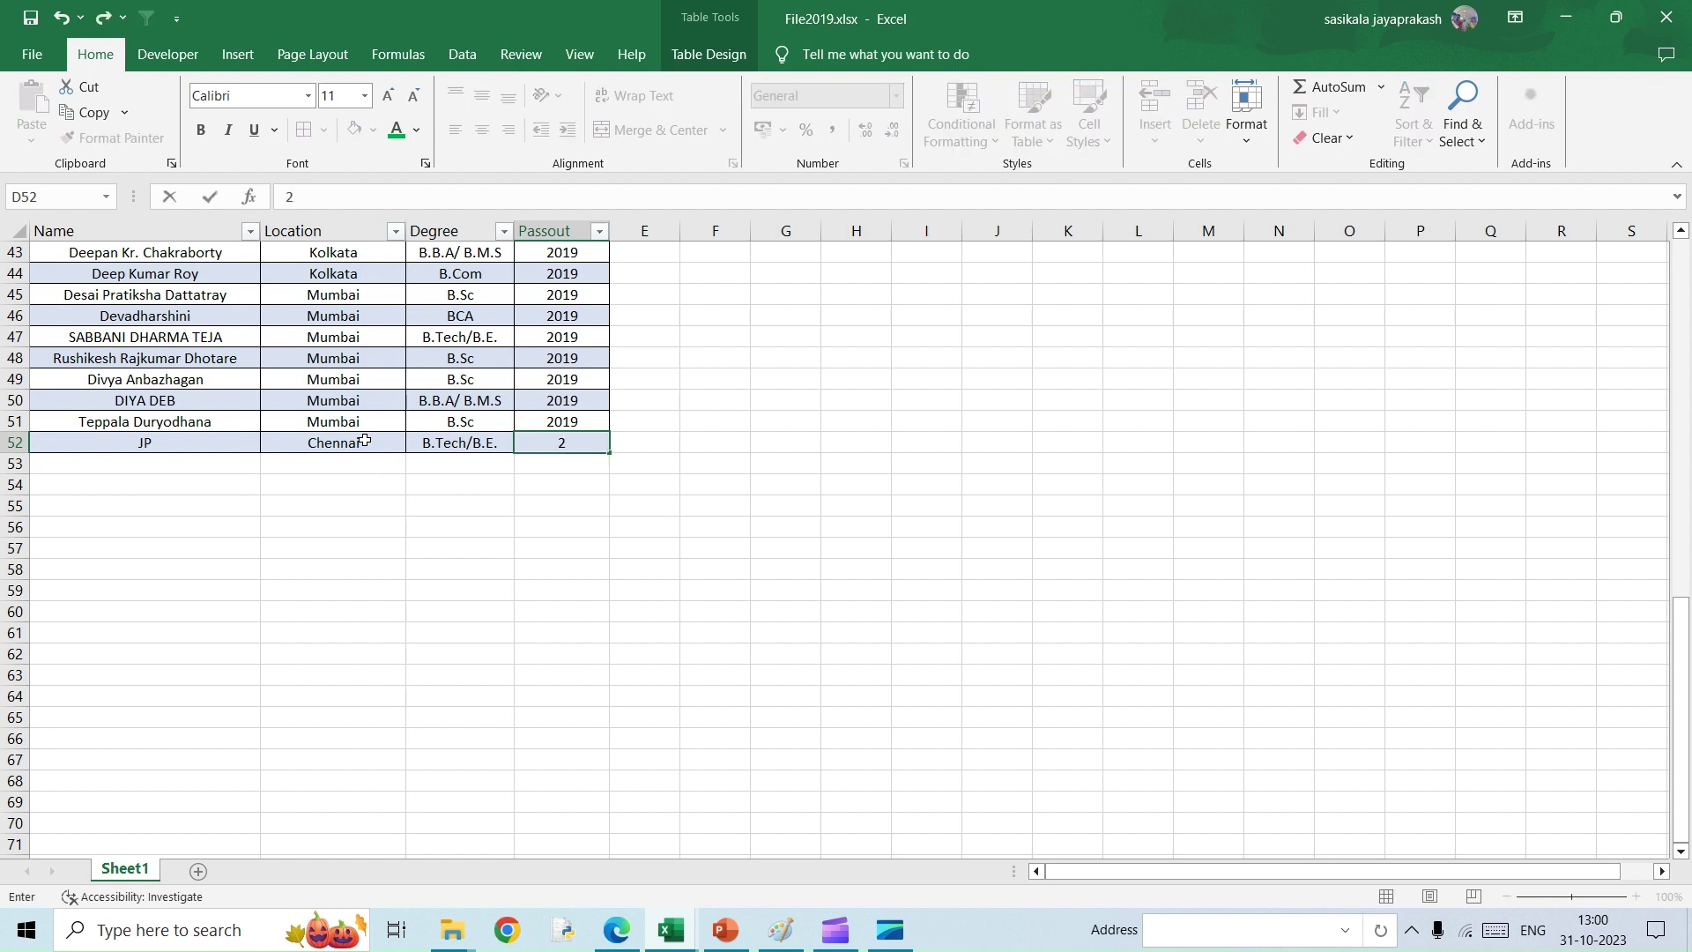
text(019)
key(Return)
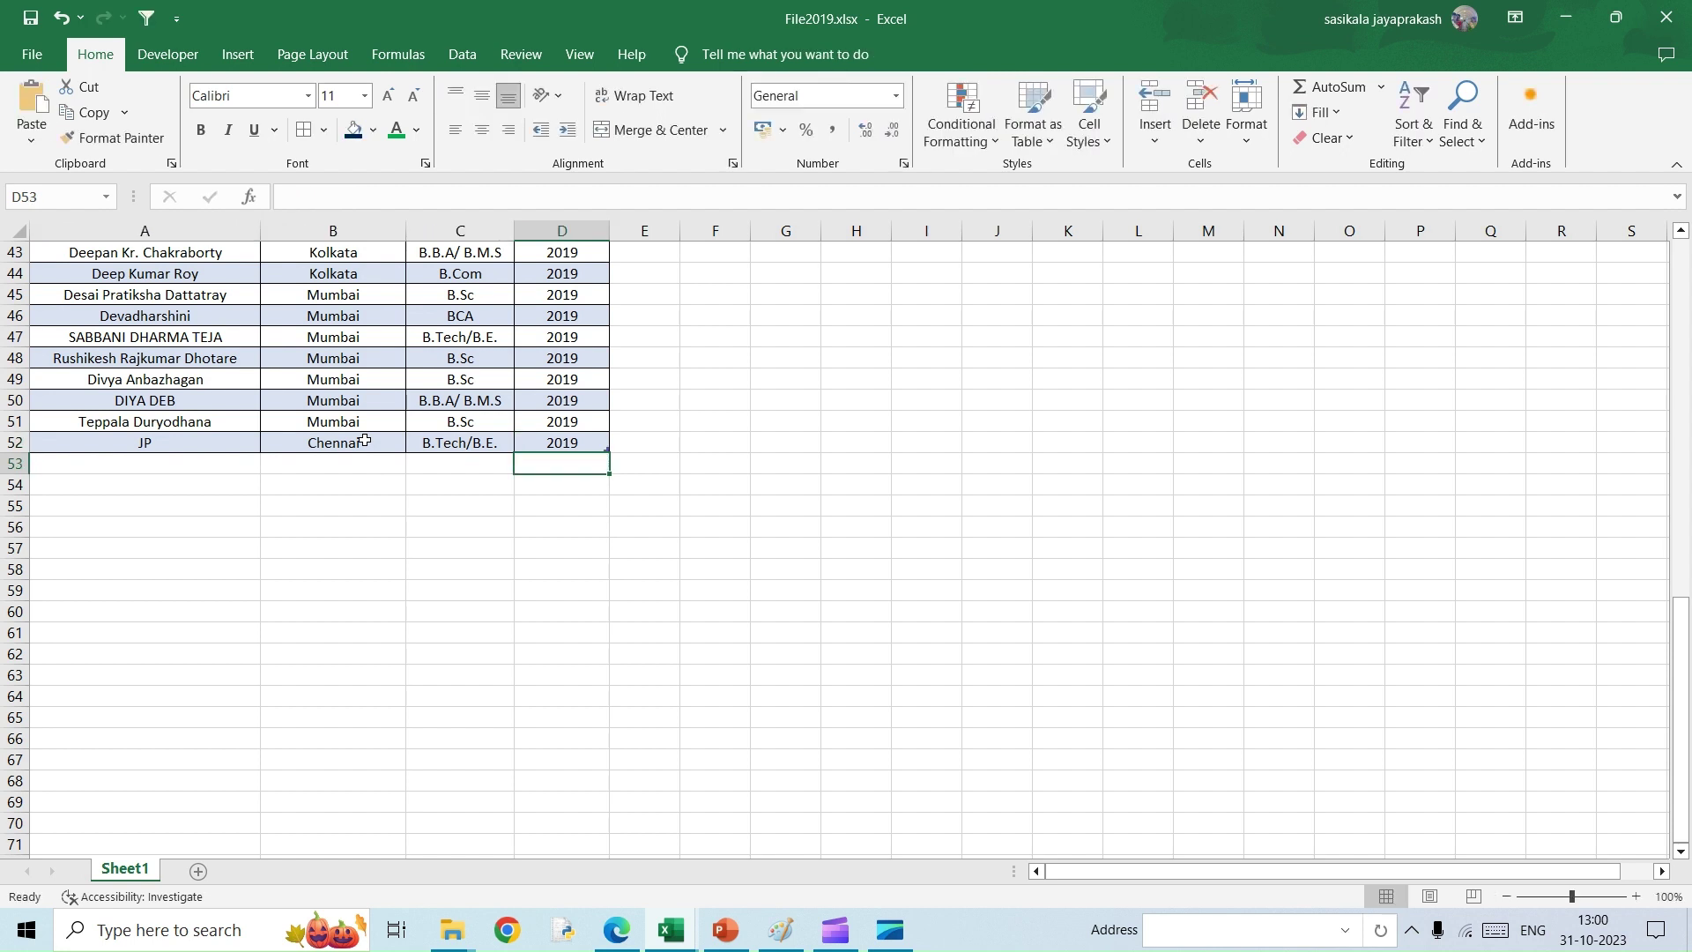
click(557, 444)
click(30, 22)
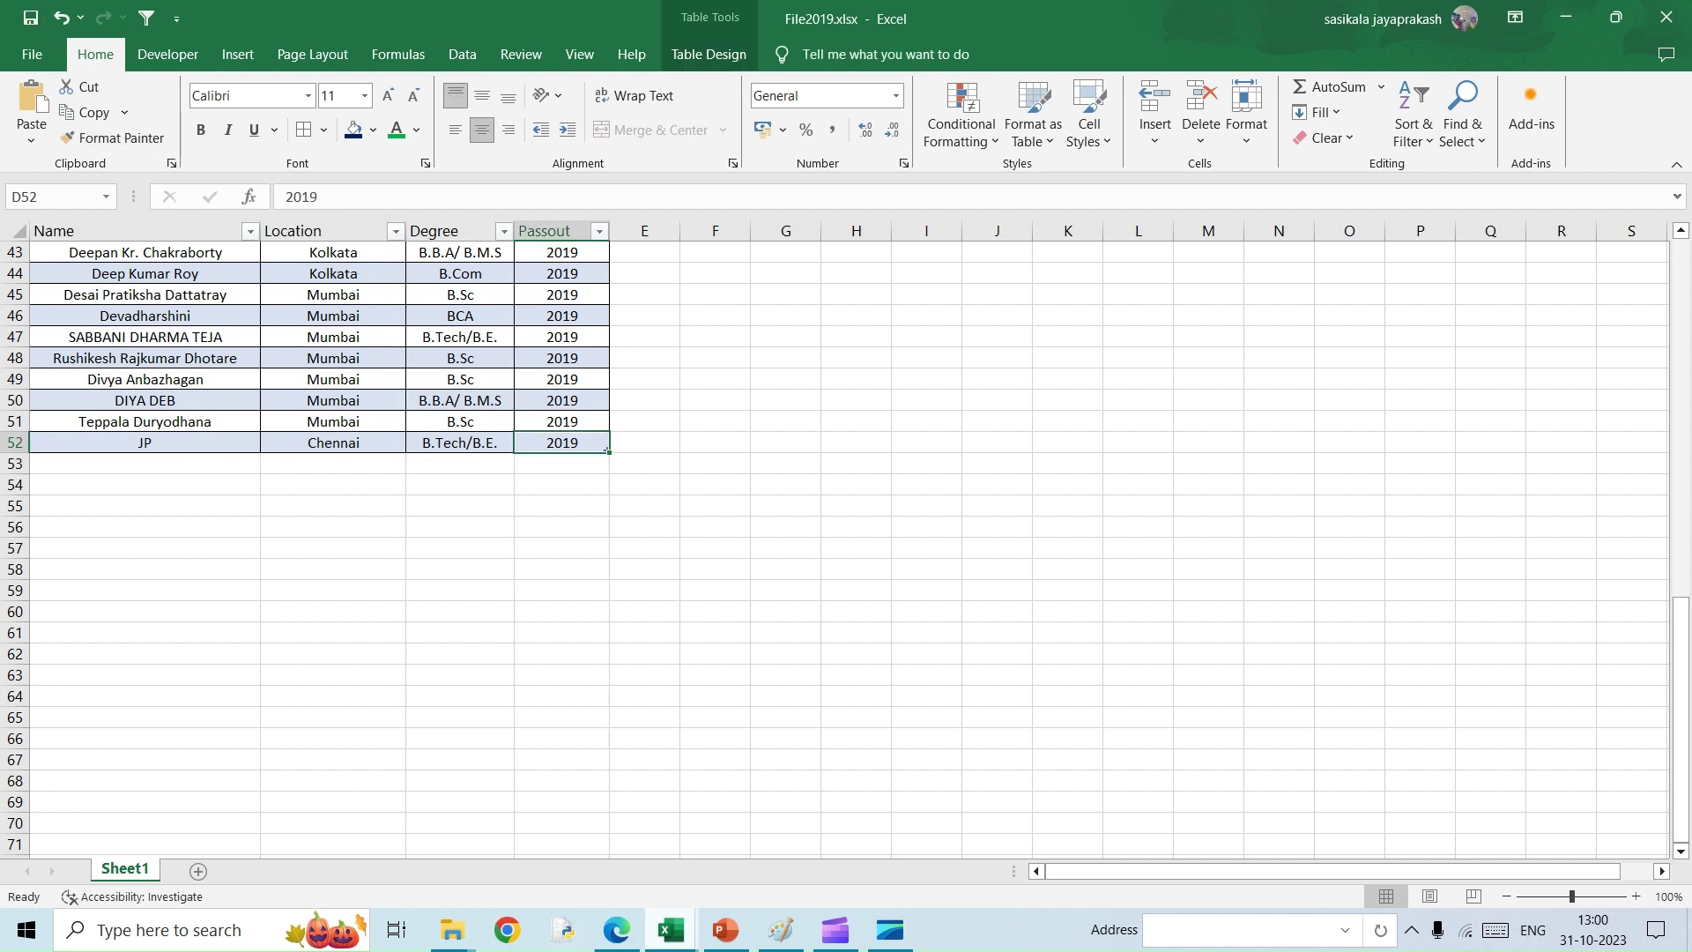
- Refresh the Merge (2) table in Merge Files.xlsx and check the new 2019 Chennai row 52
mouse_move(692, 939)
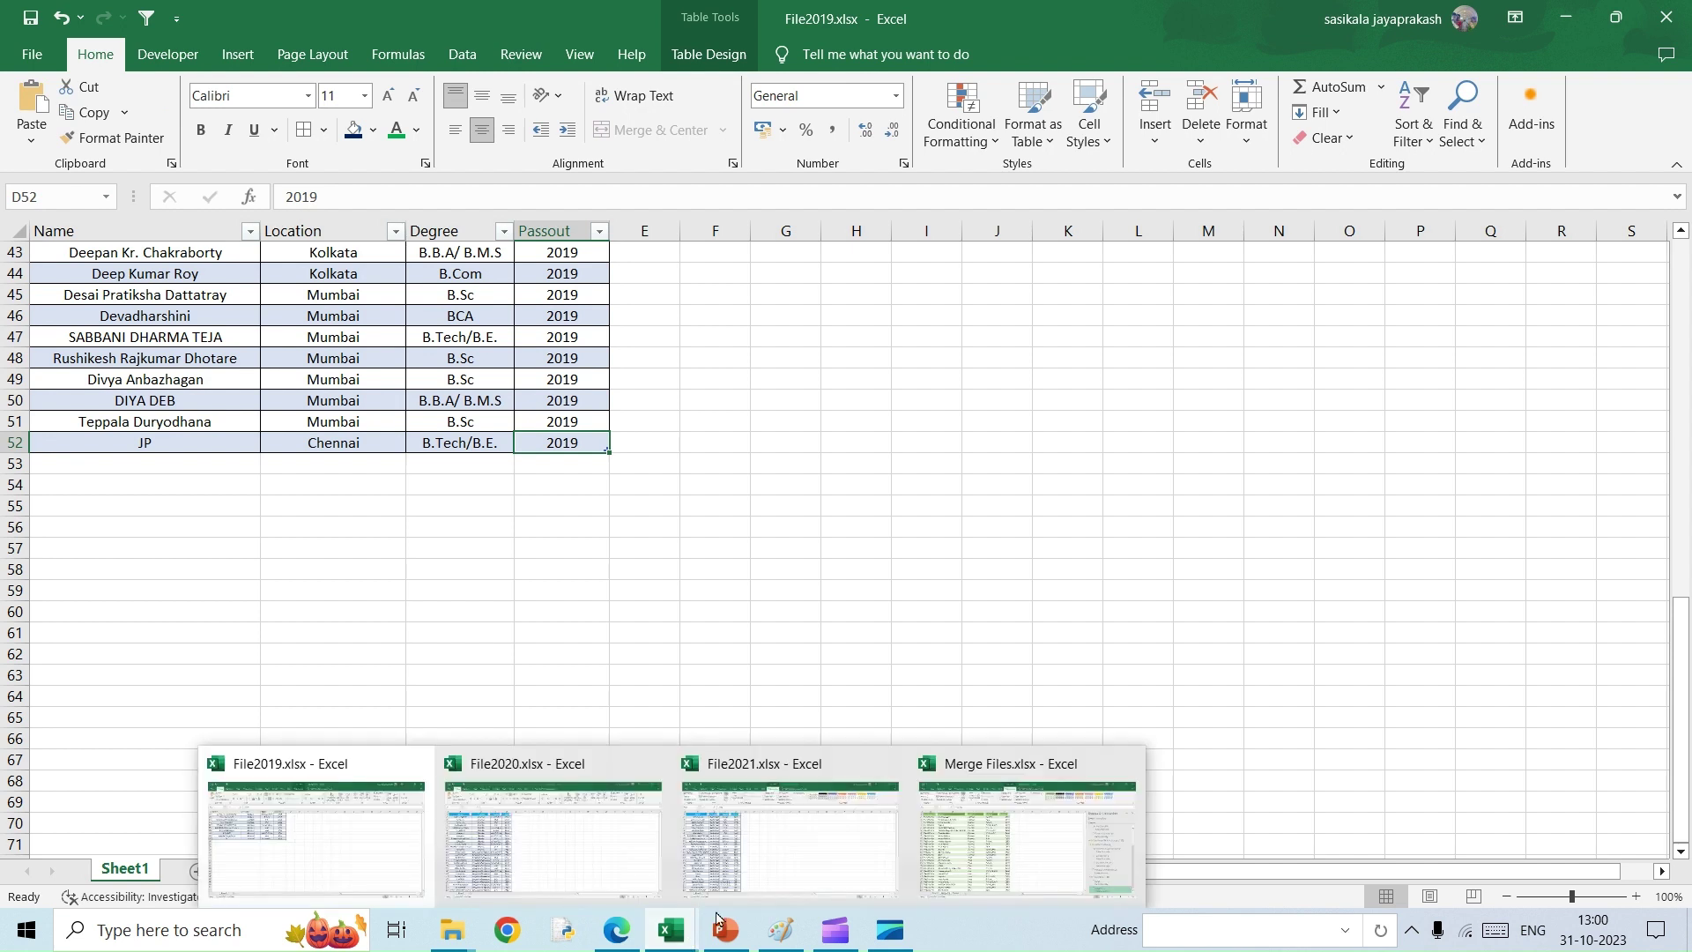
click(1027, 844)
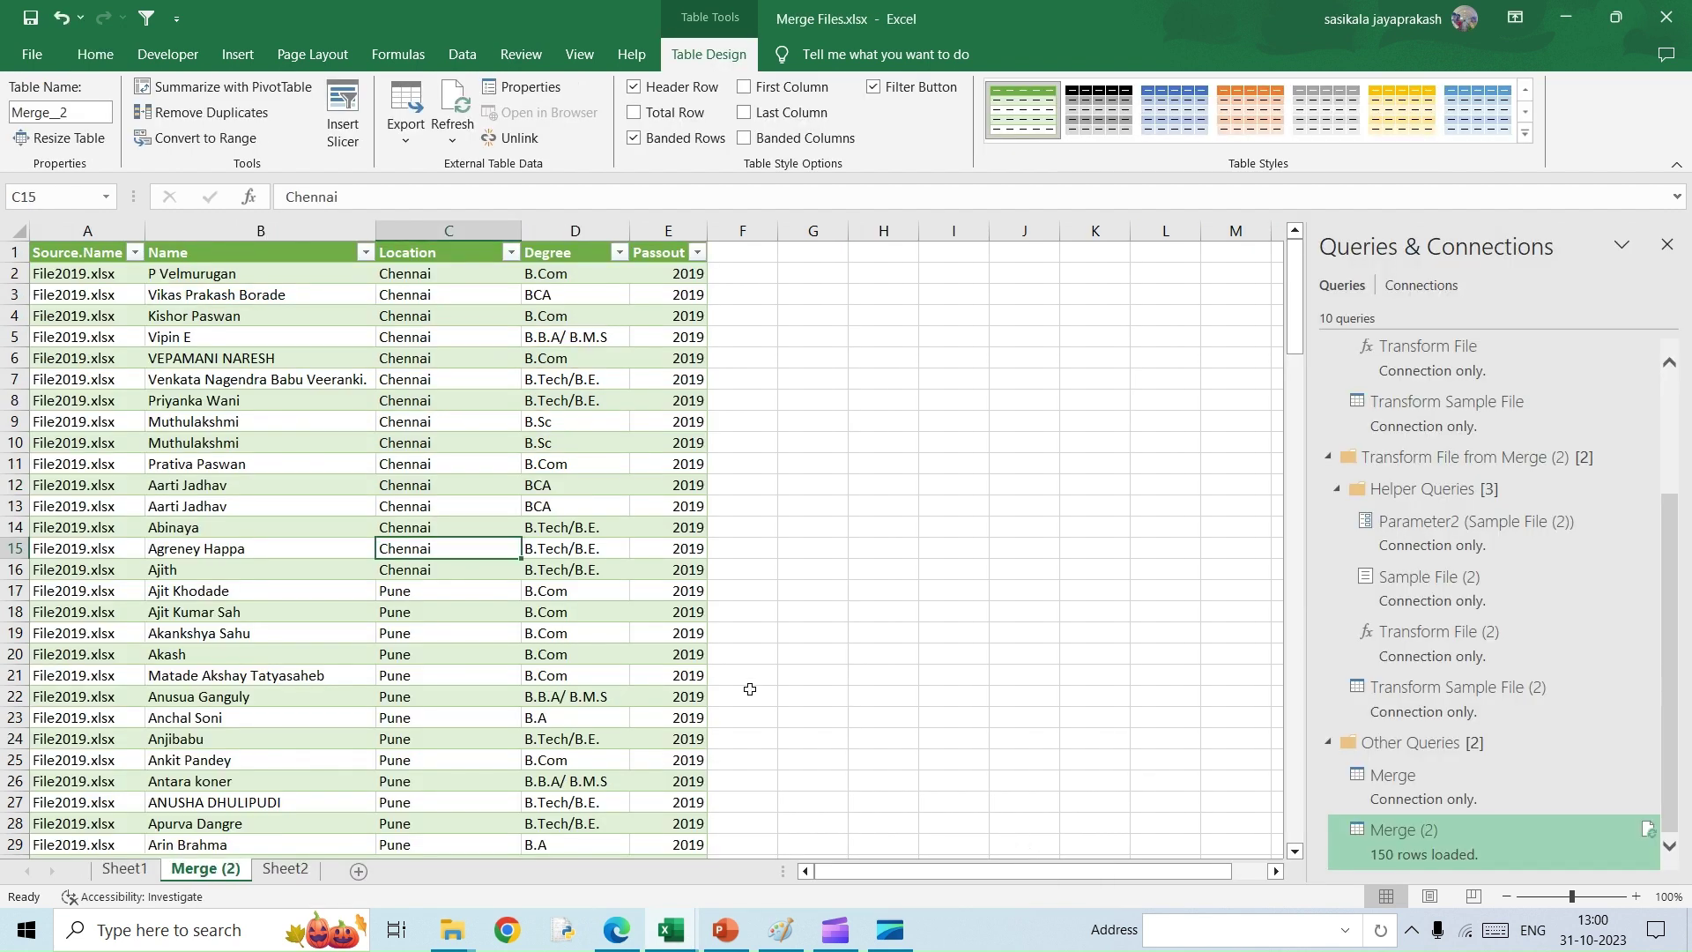
right_click(426, 551)
click(484, 536)
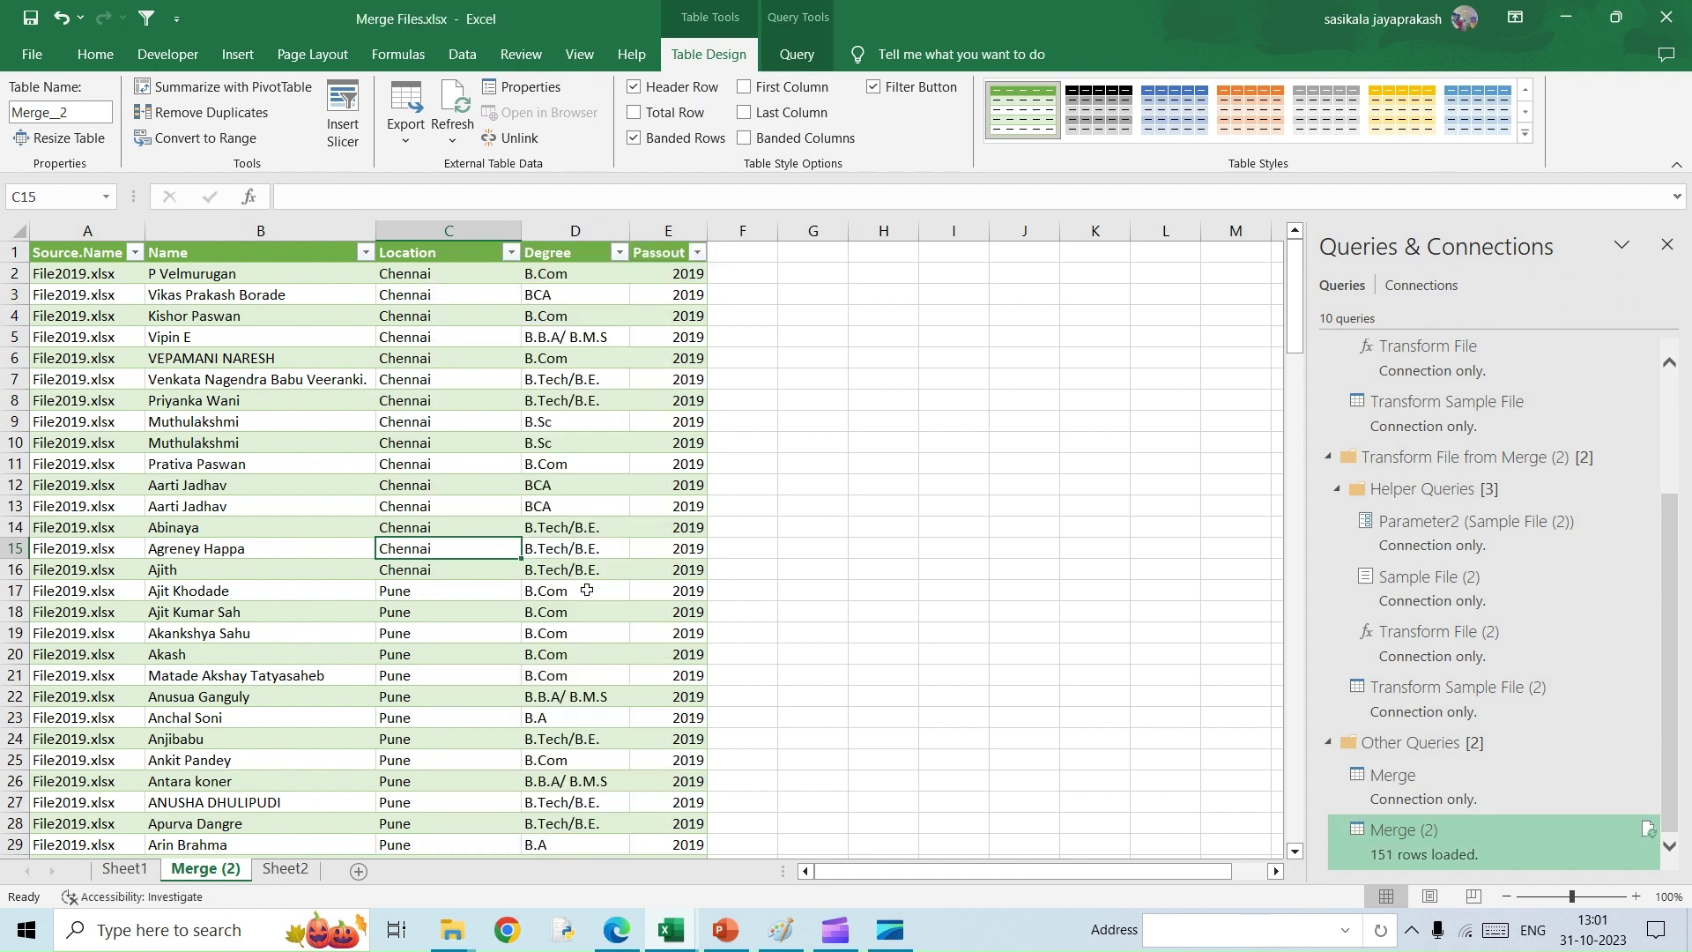
scroll(587, 591, down, 13)
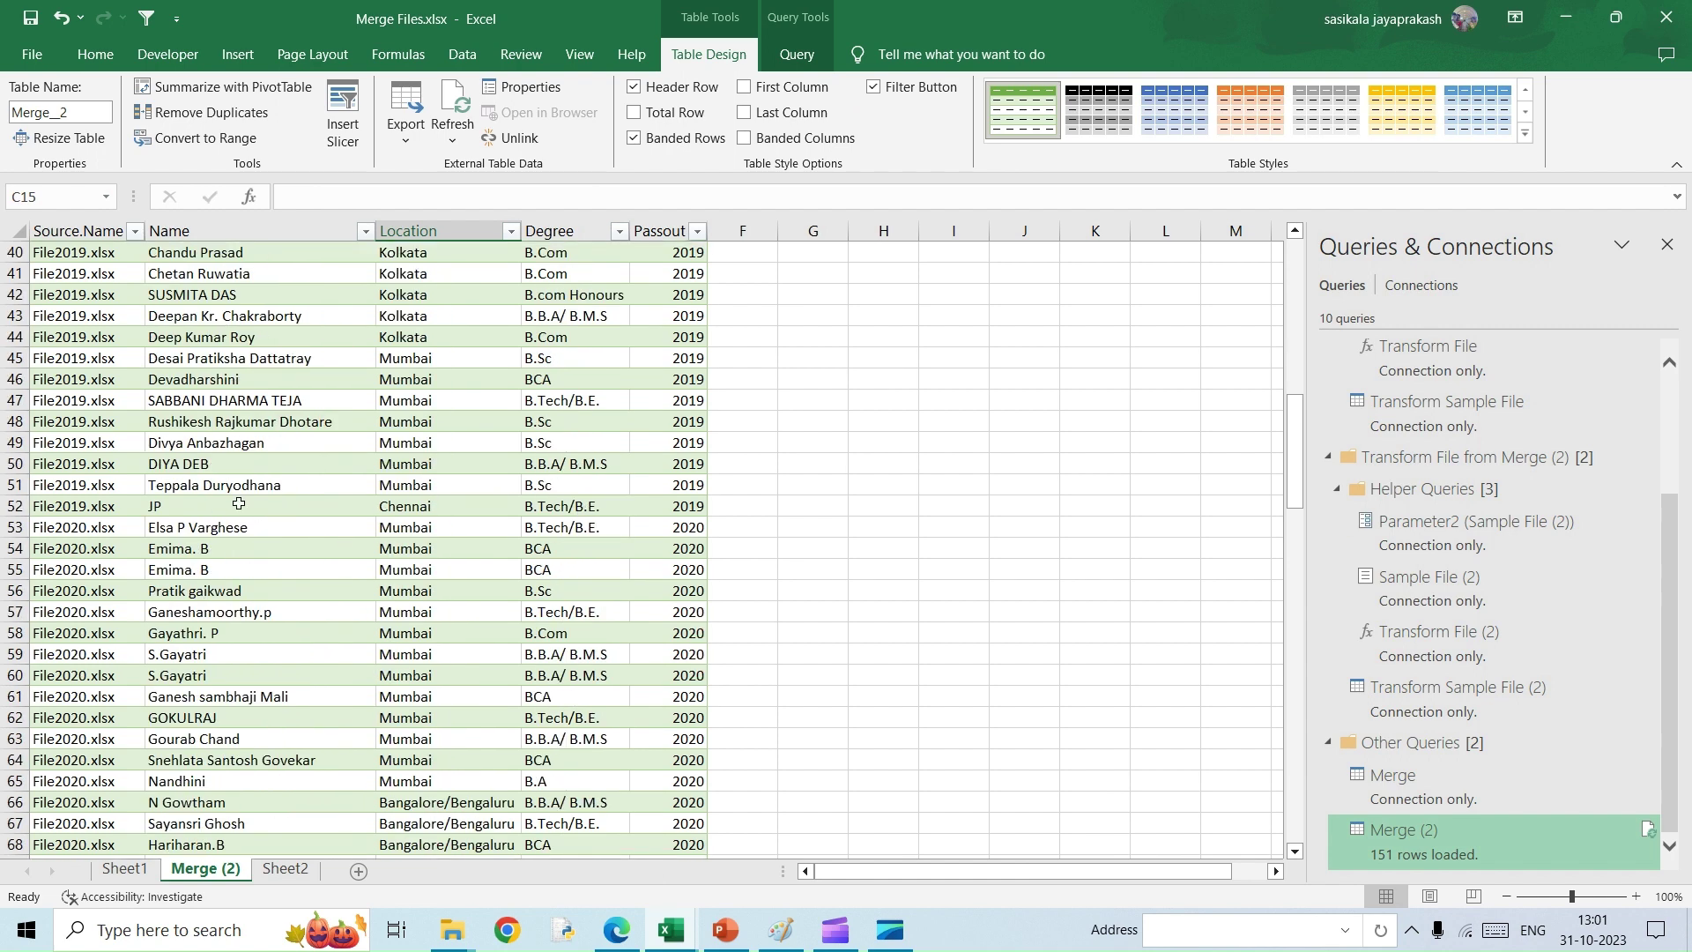
click(16, 507)
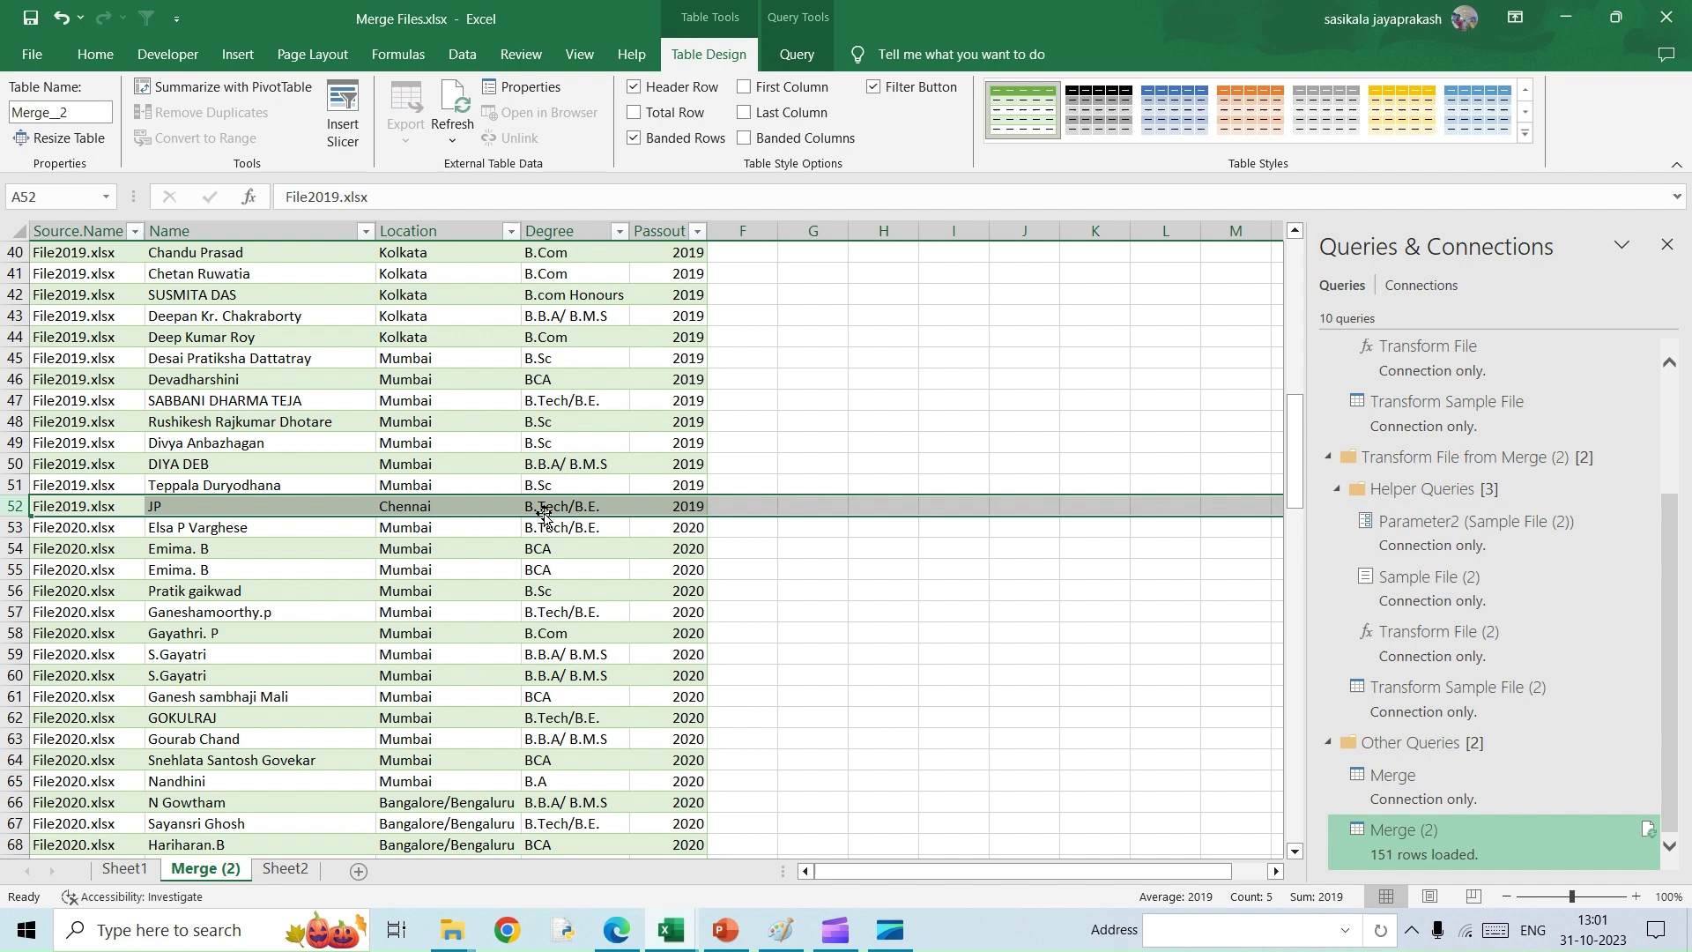
- Delete rows 49–52 from File2019.xlsx's table so it ends at row 48
mouse_move(681, 936)
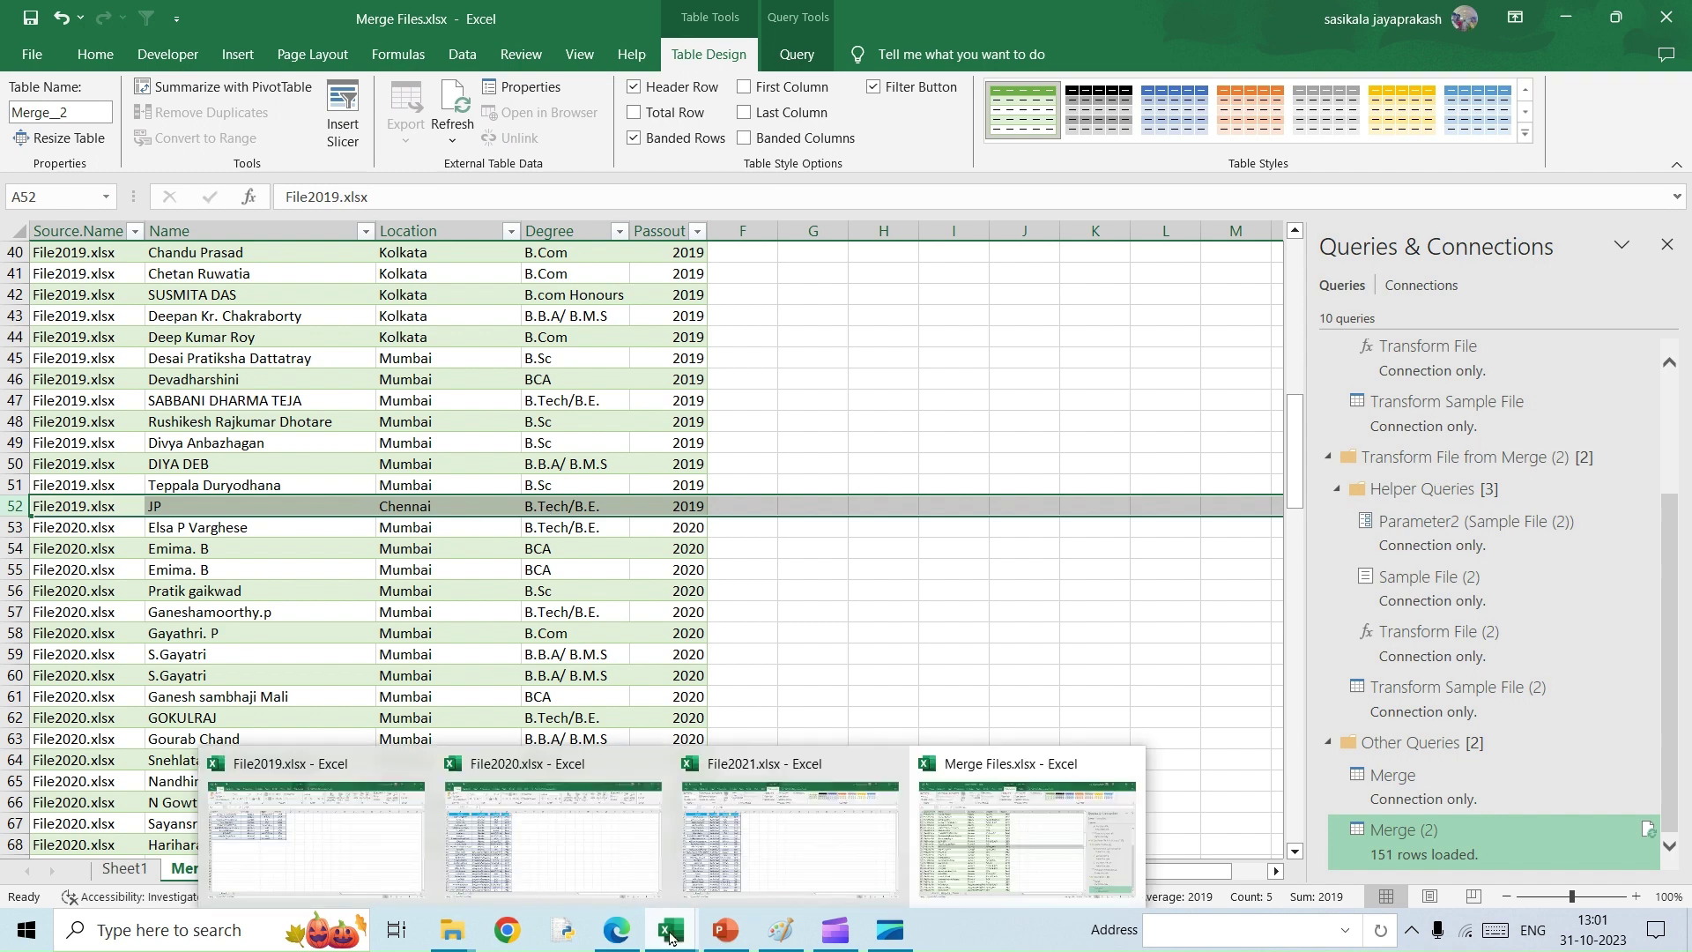
click(364, 868)
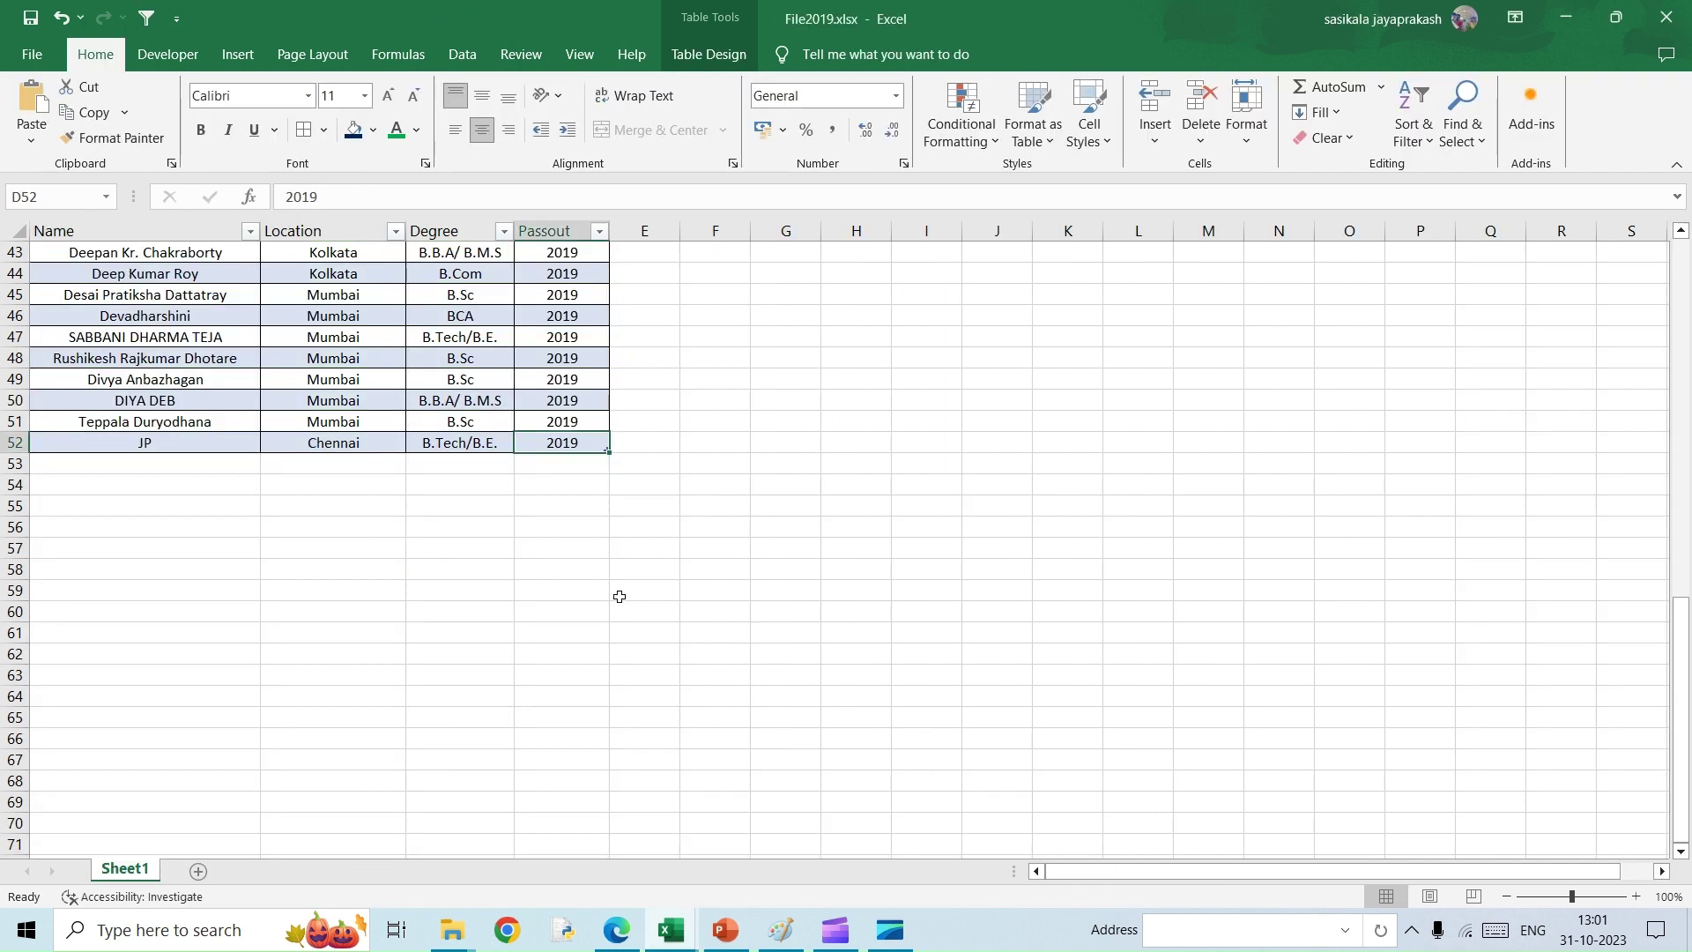
click(15, 382)
drag(15, 382, 15, 443)
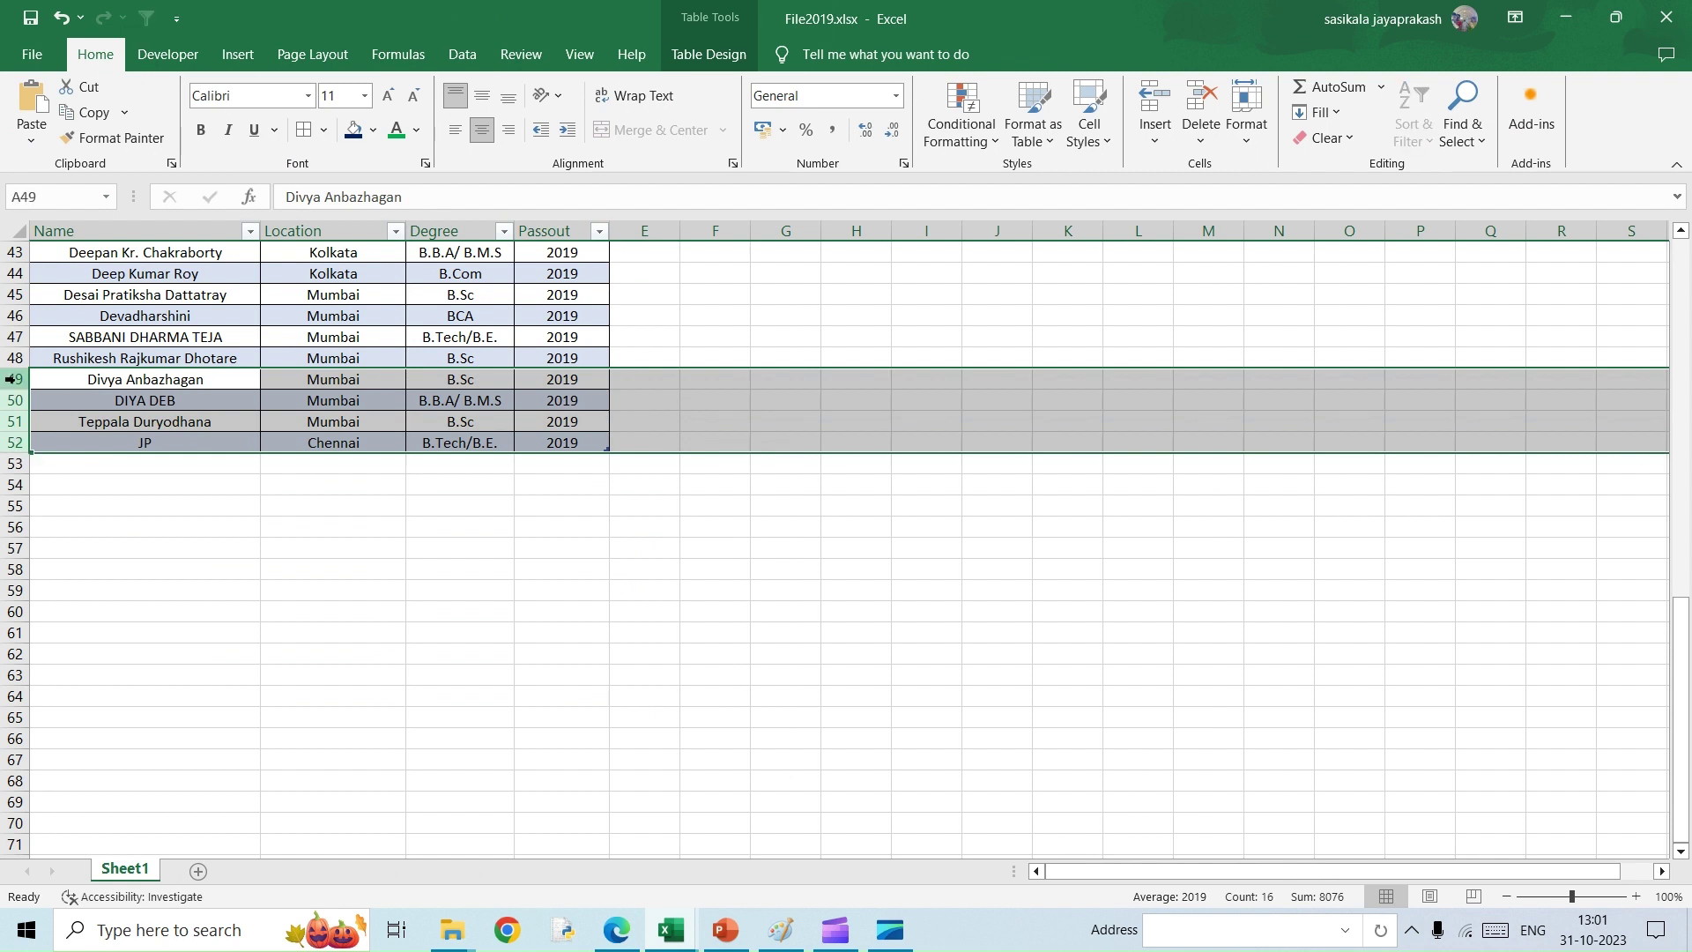
right_click(15, 382)
click(70, 594)
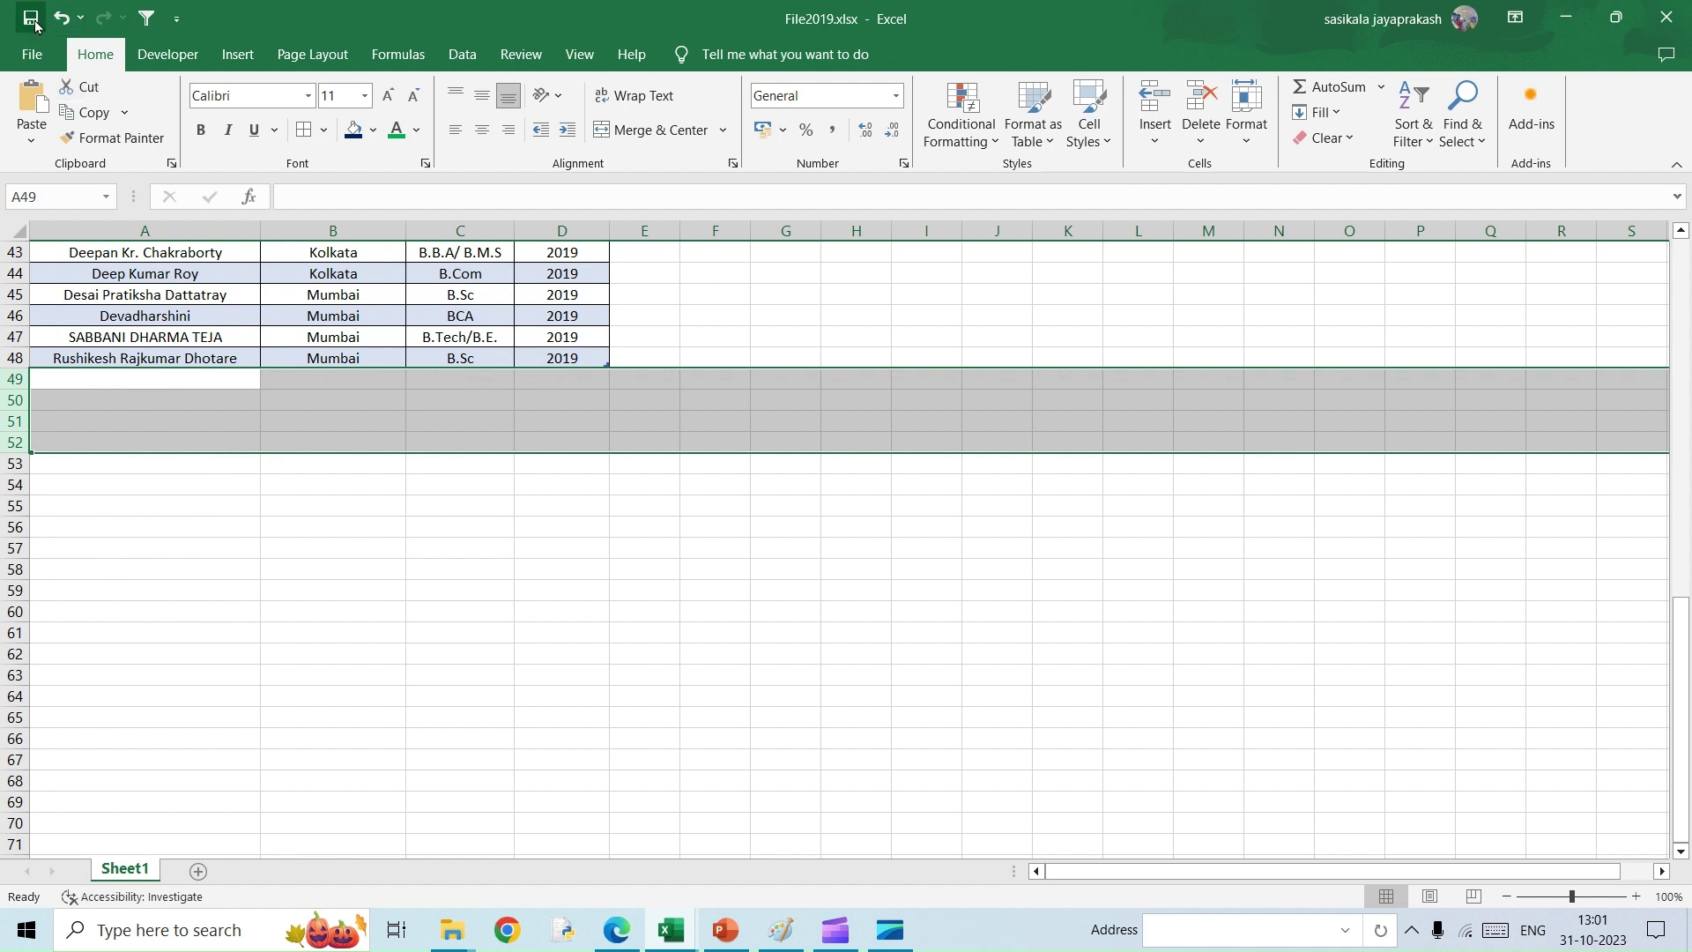
click(671, 934)
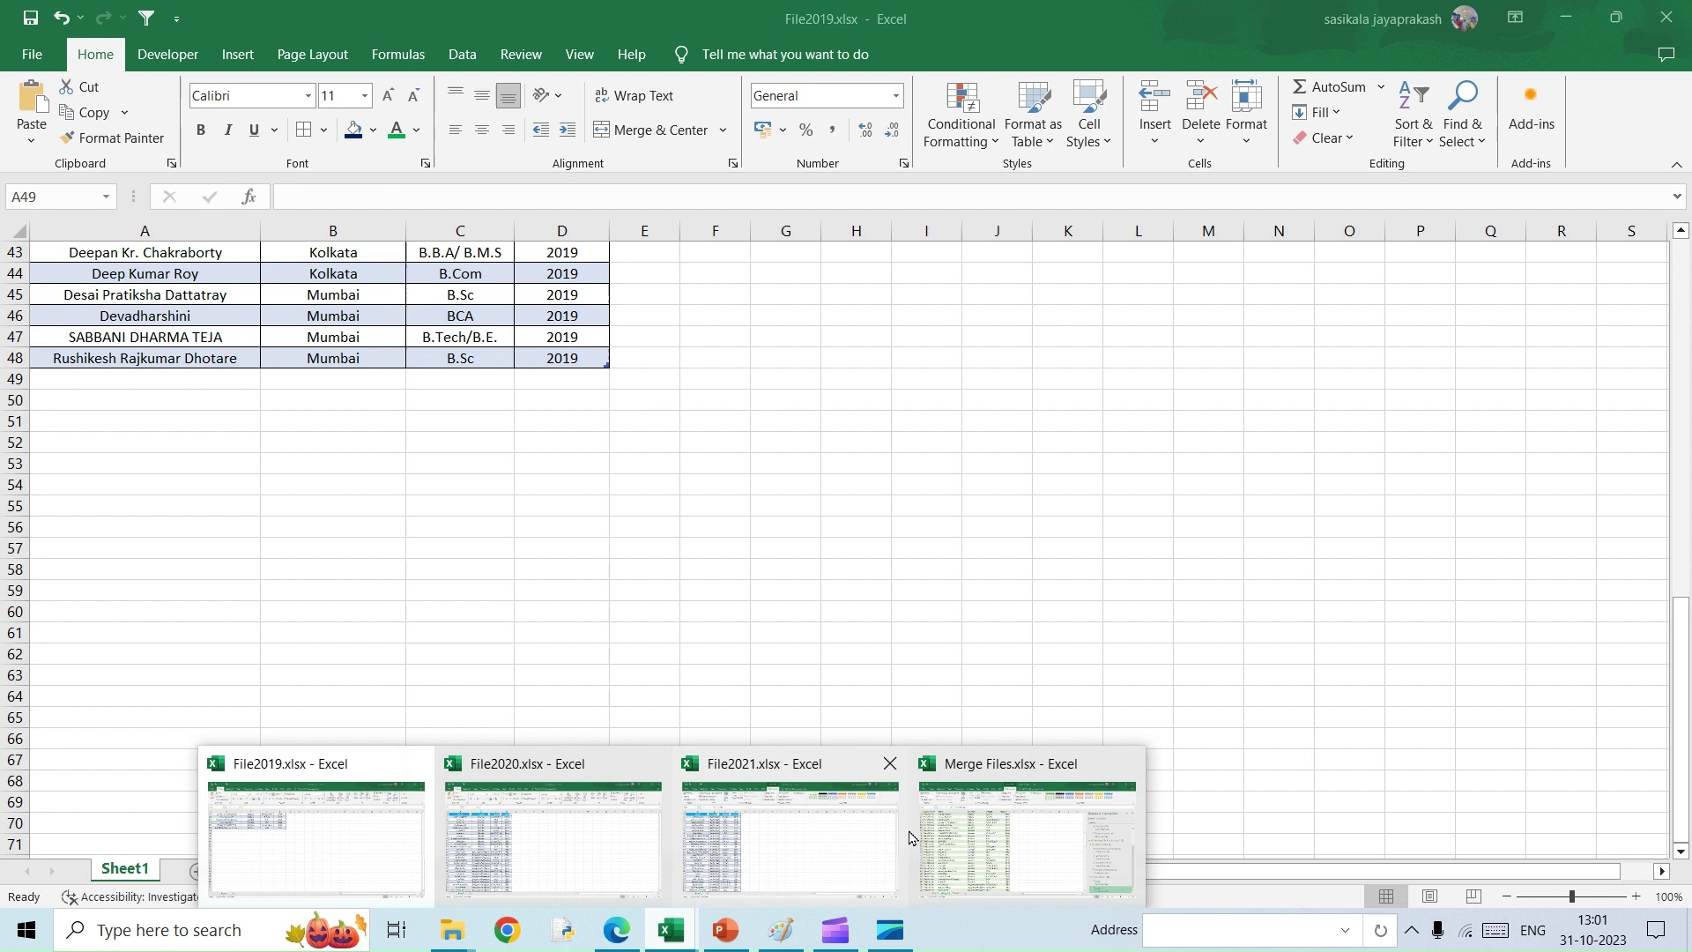
- Refresh the Merge (2) table in Merge Files.xlsx so it reloads as 147 rows, dropping the deleted source rows
click(984, 844)
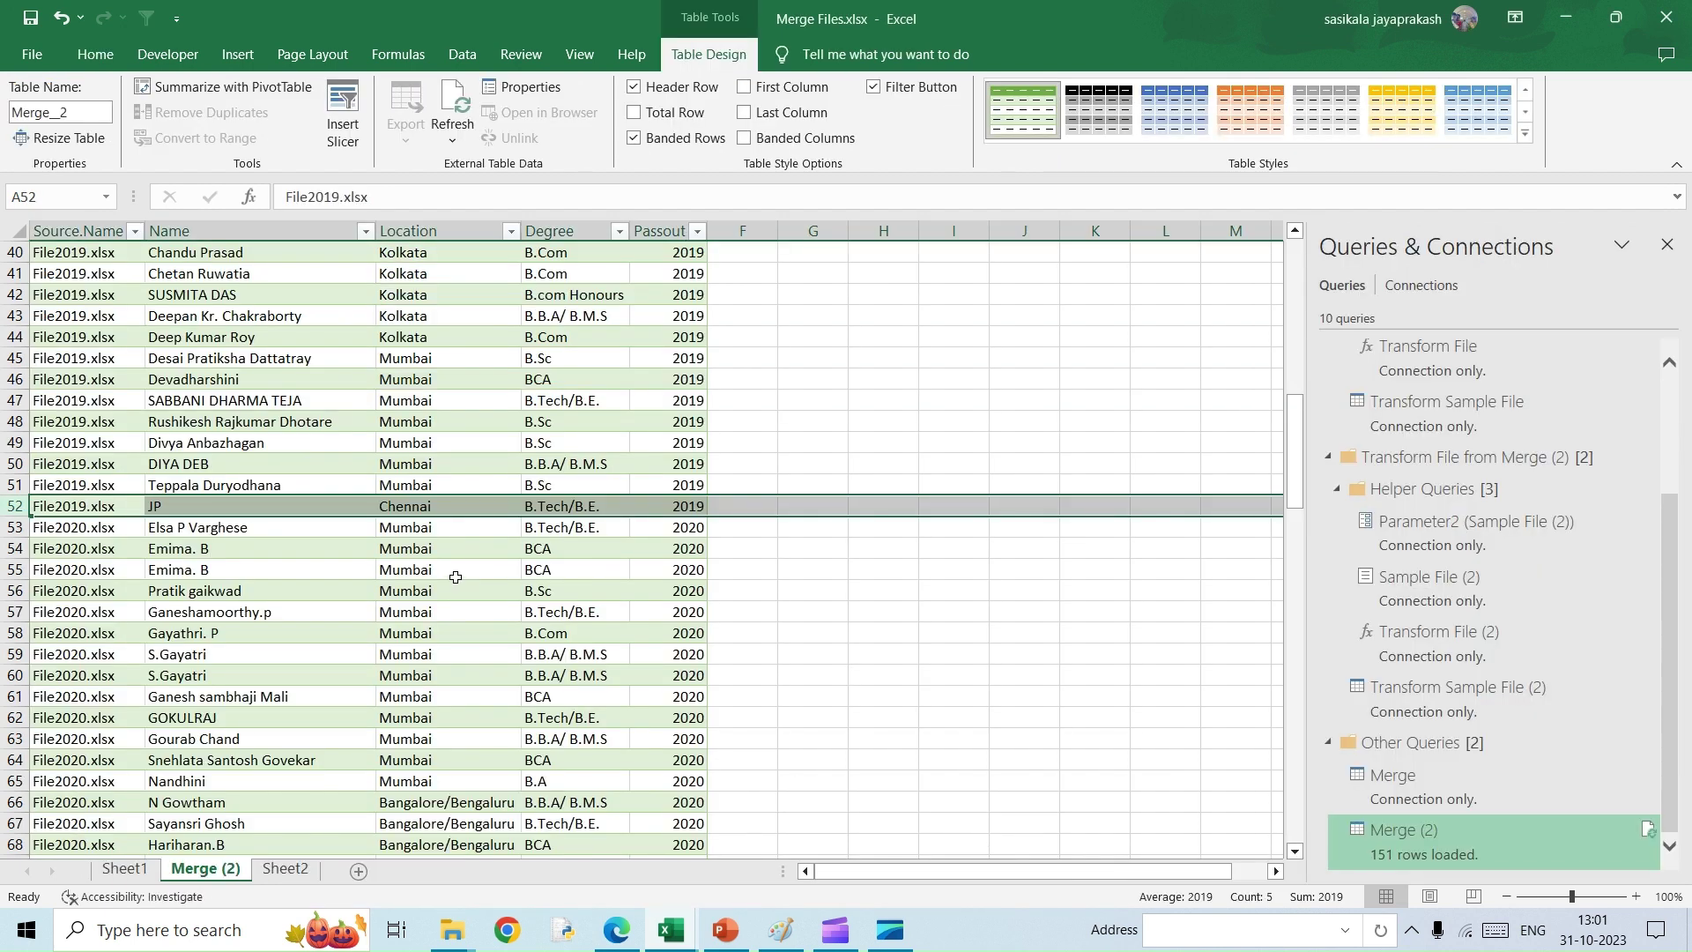
click(294, 504)
right_click(295, 504)
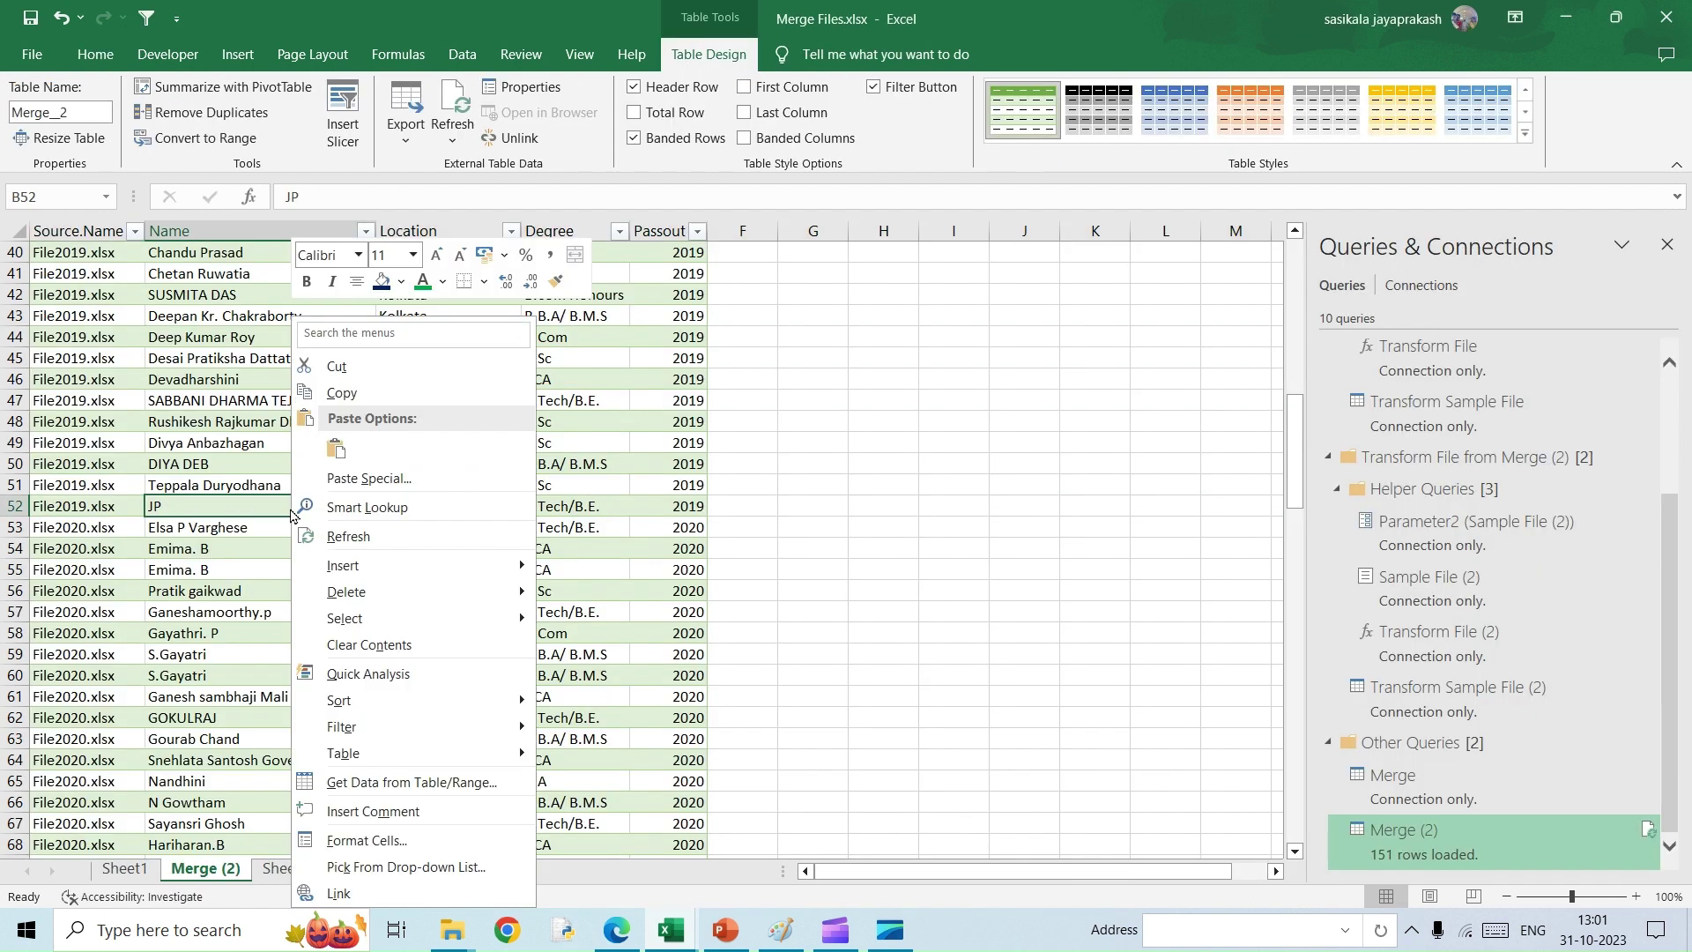
click(345, 536)
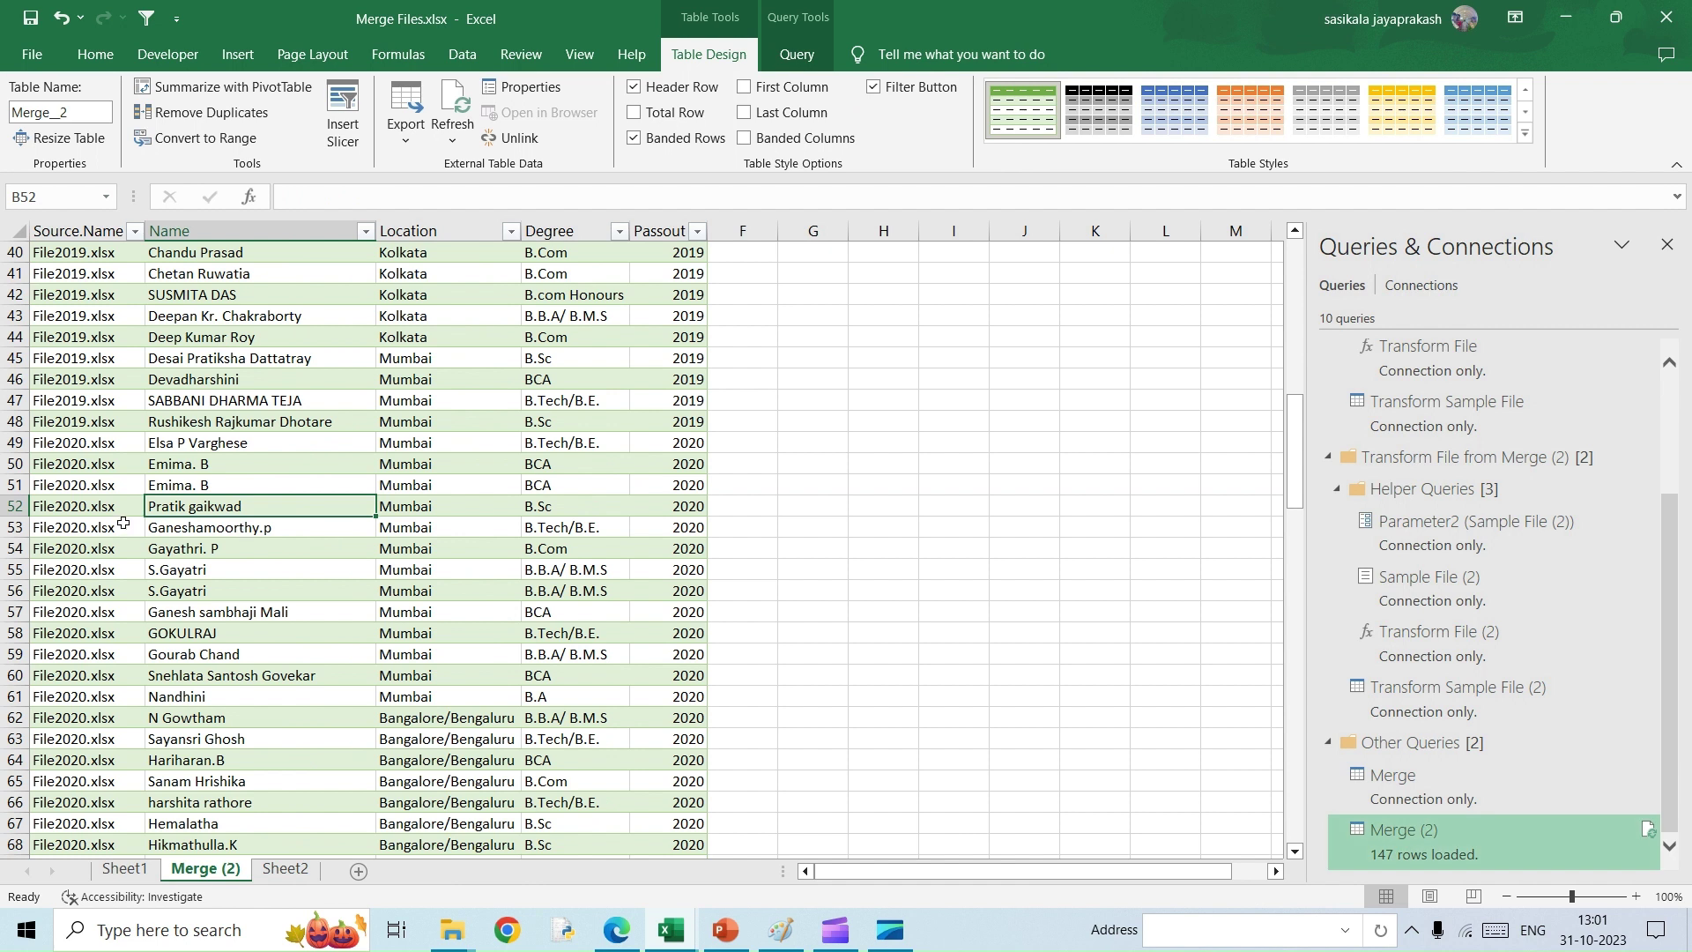